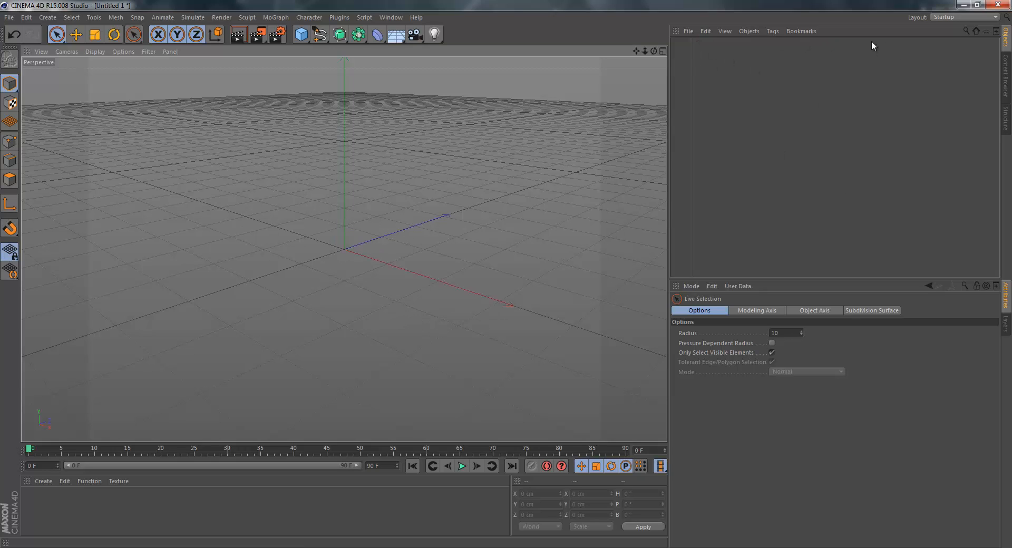
Try out a MoText object by moving it to about -144 cm in X, and delete it.
click(275, 17)
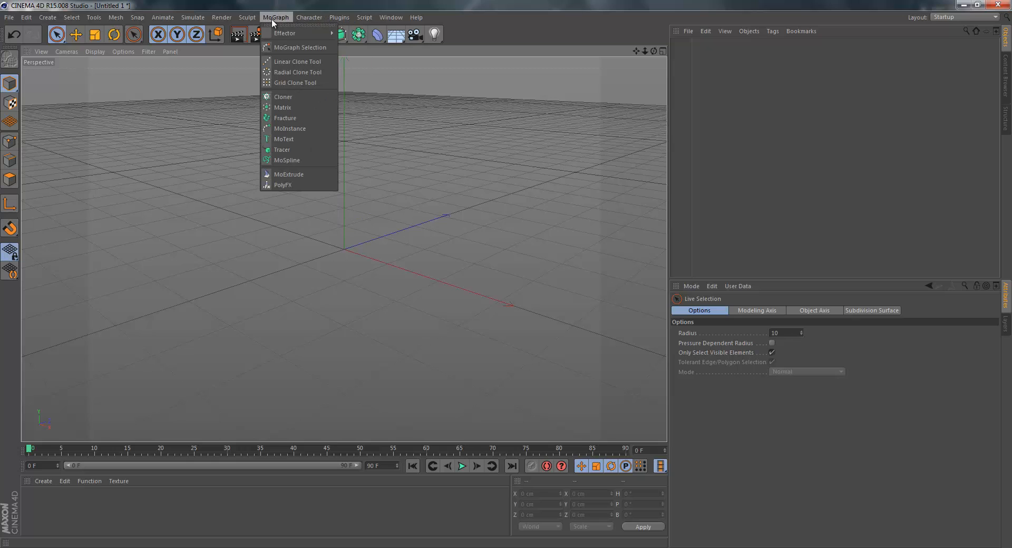
click(282, 139)
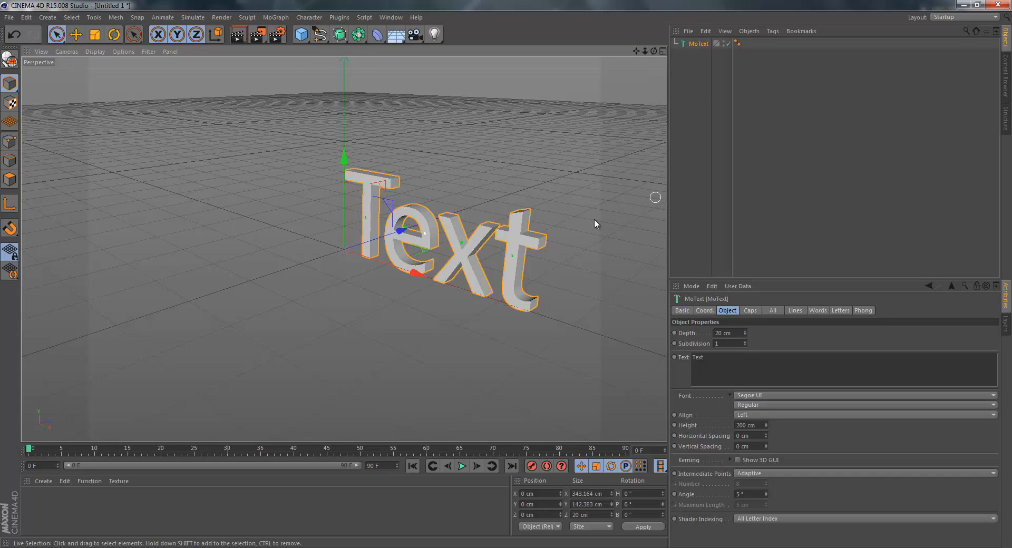
drag(395, 275, 336, 255)
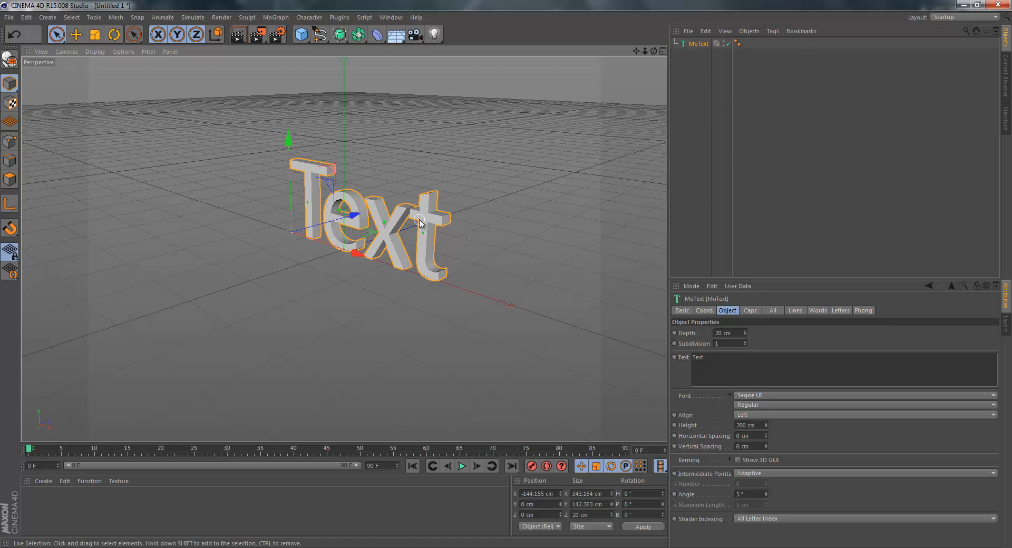
key(Delete)
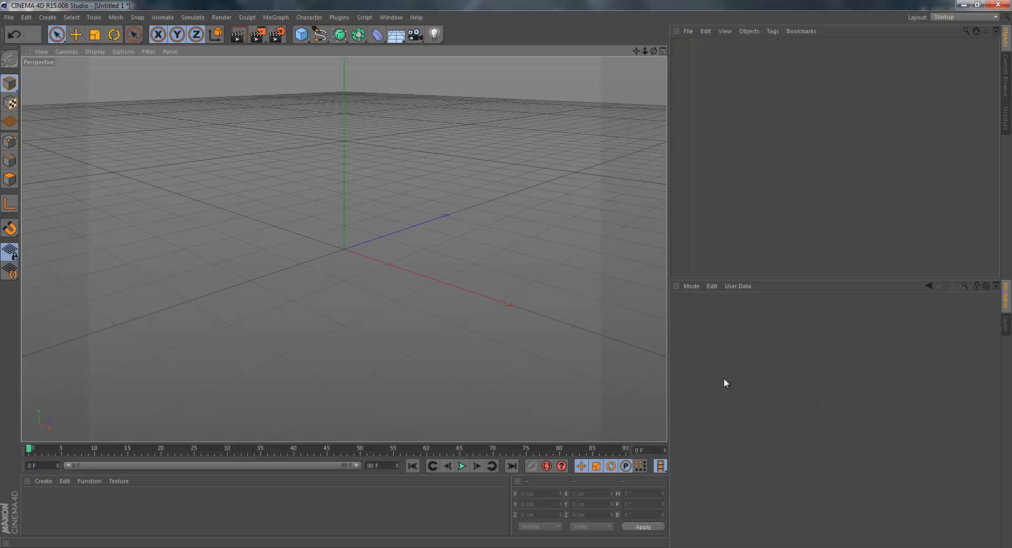
Add a new MoText object and look through its attribute groups, from coordinates, object and caps settings to Phong.
click(275, 17)
click(280, 139)
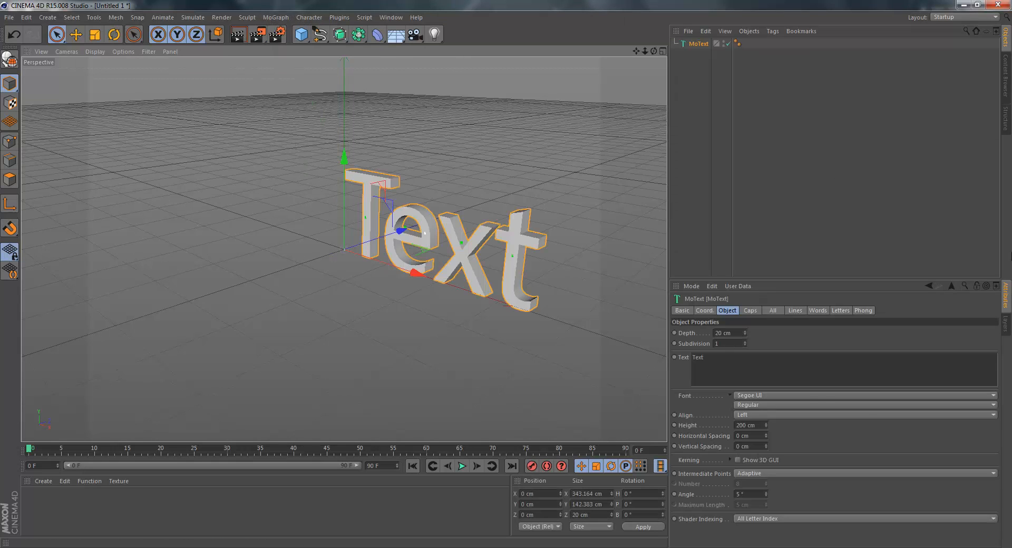
click(750, 311)
click(705, 310)
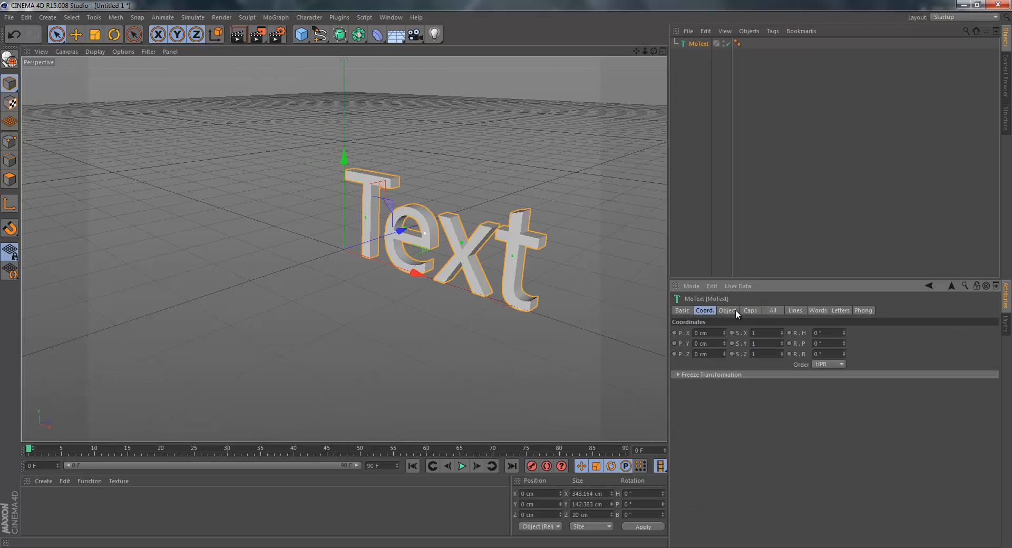
click(727, 311)
click(750, 311)
click(772, 310)
click(796, 311)
click(862, 310)
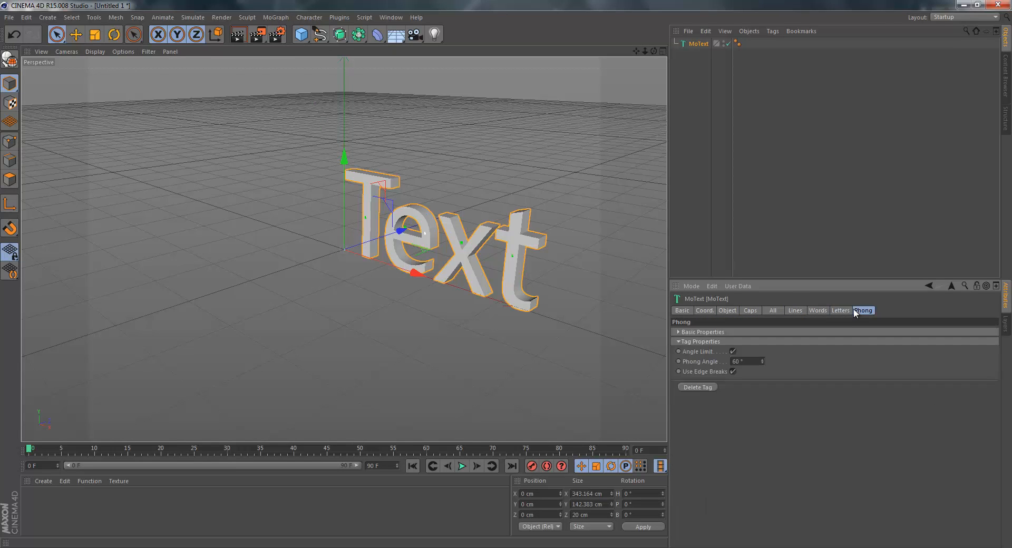
Review the MoText's letter, object and caps settings, and delete the text object from the scene.
click(839, 310)
click(757, 310)
click(727, 310)
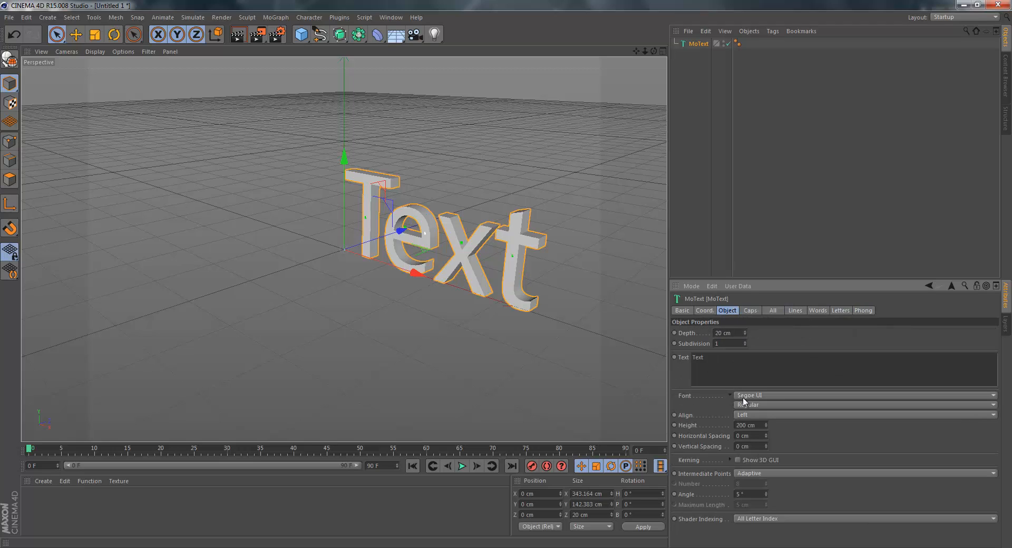
click(751, 310)
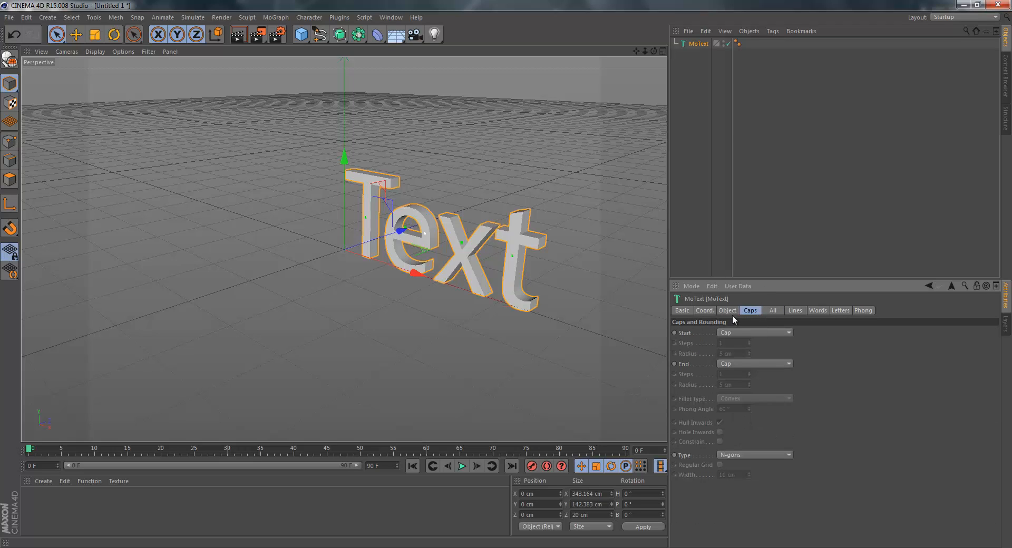
click(727, 310)
click(750, 311)
click(725, 311)
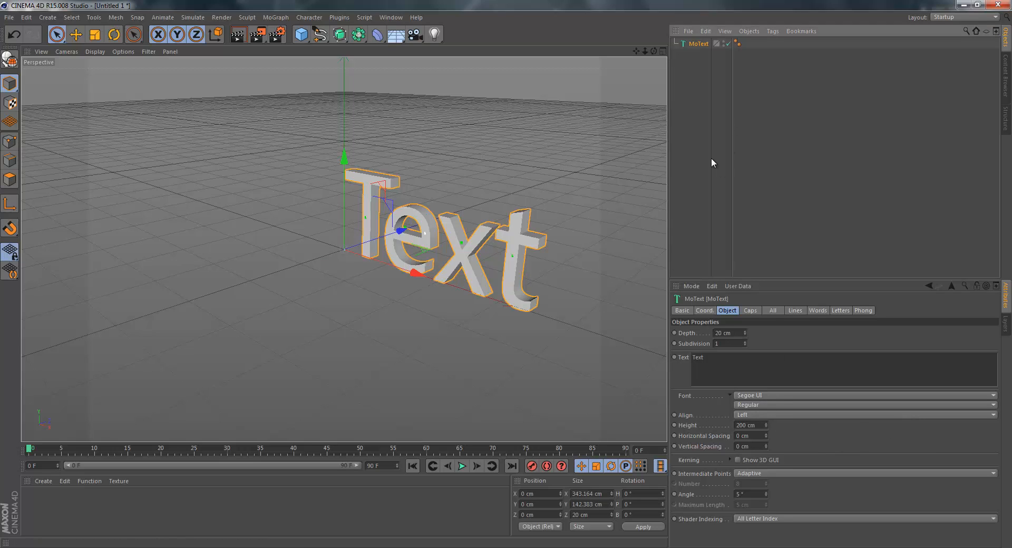
key(Delete)
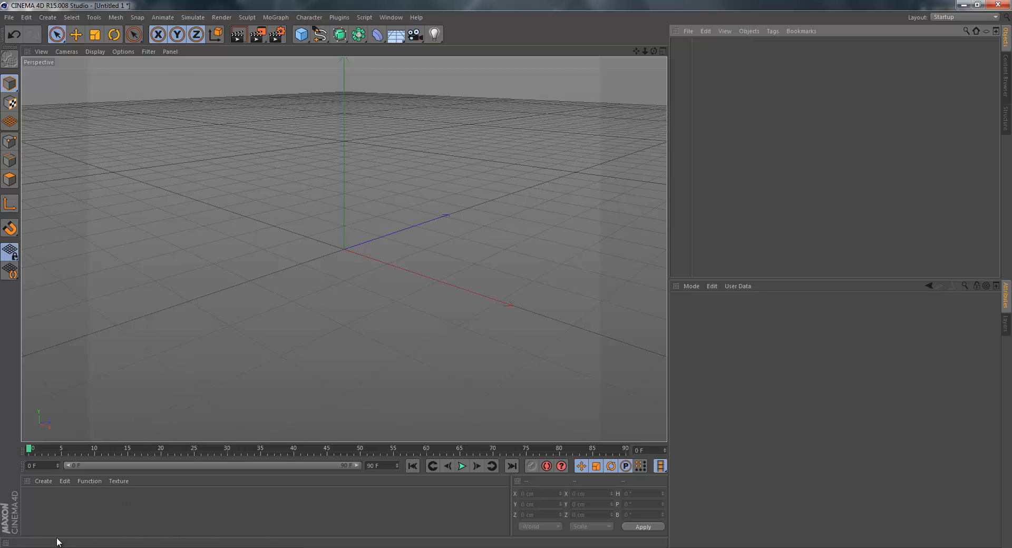
Create a new material in the material manager and delete it again.
click(43, 481)
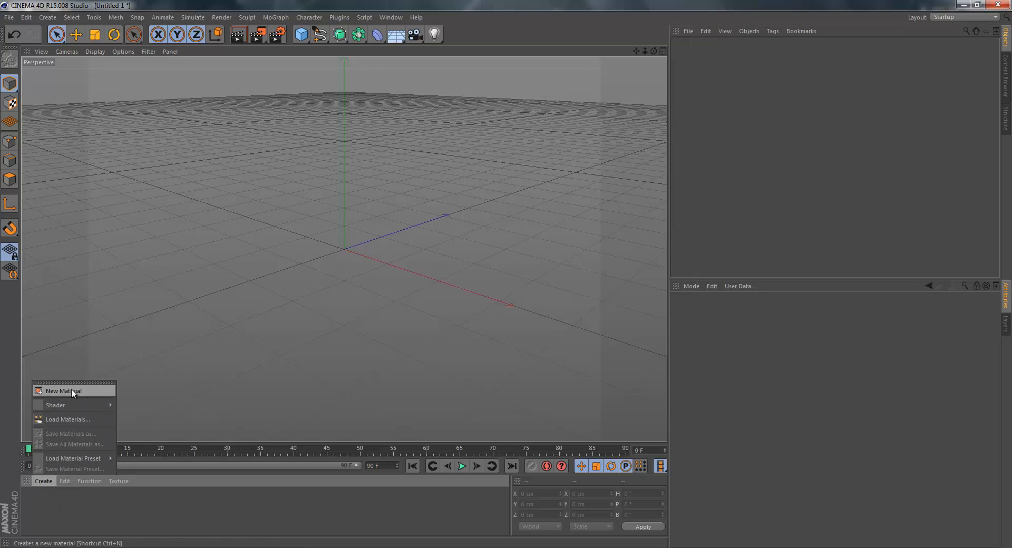
click(84, 394)
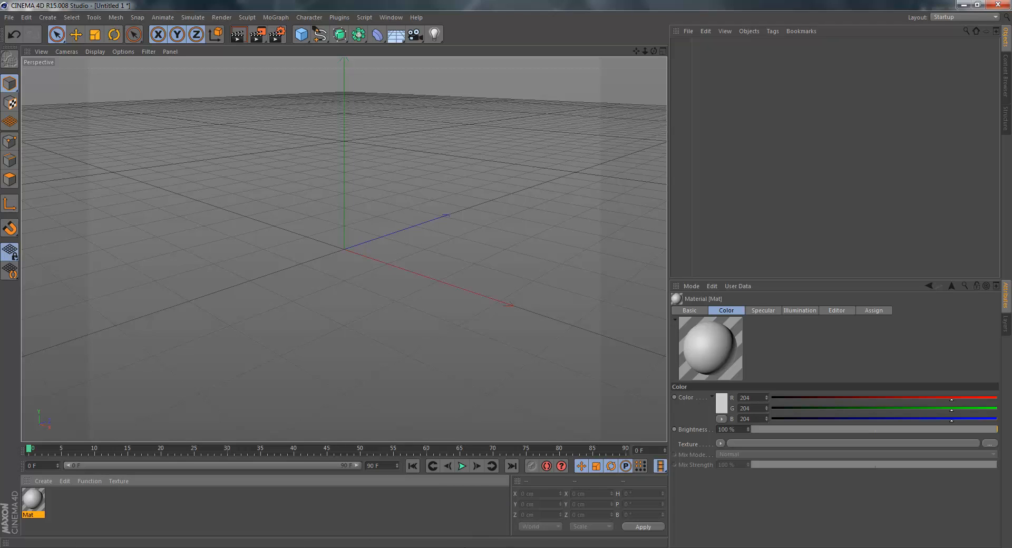
click(77, 512)
click(36, 506)
key(Delete)
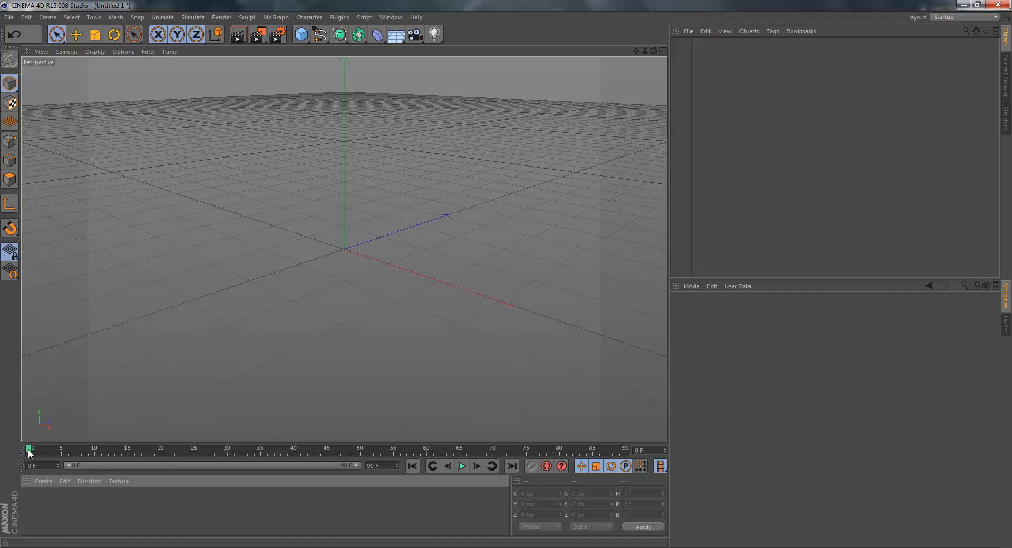
Play the empty animation, stop it, and scrub the playhead back to frame 0.
drag(31, 452, 20, 427)
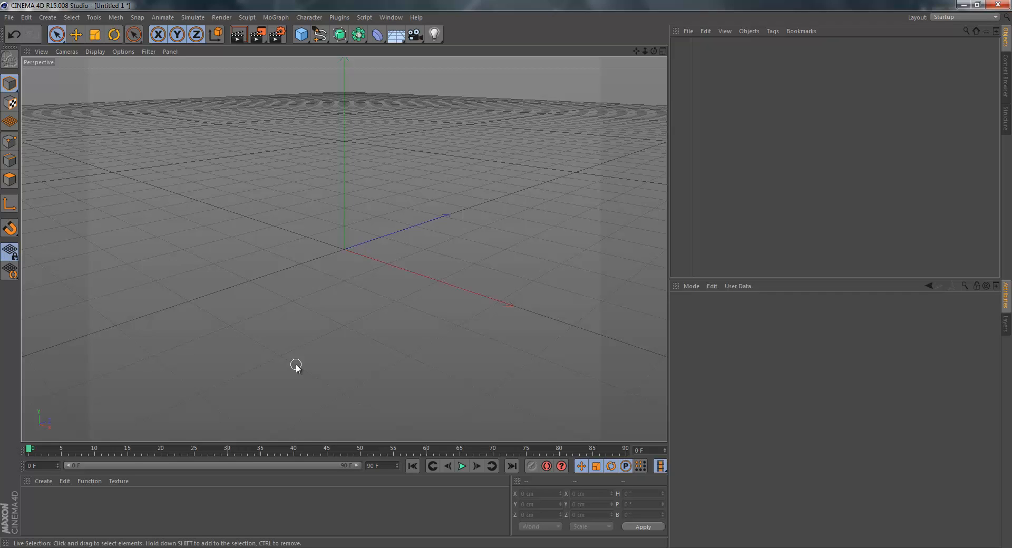
click(461, 466)
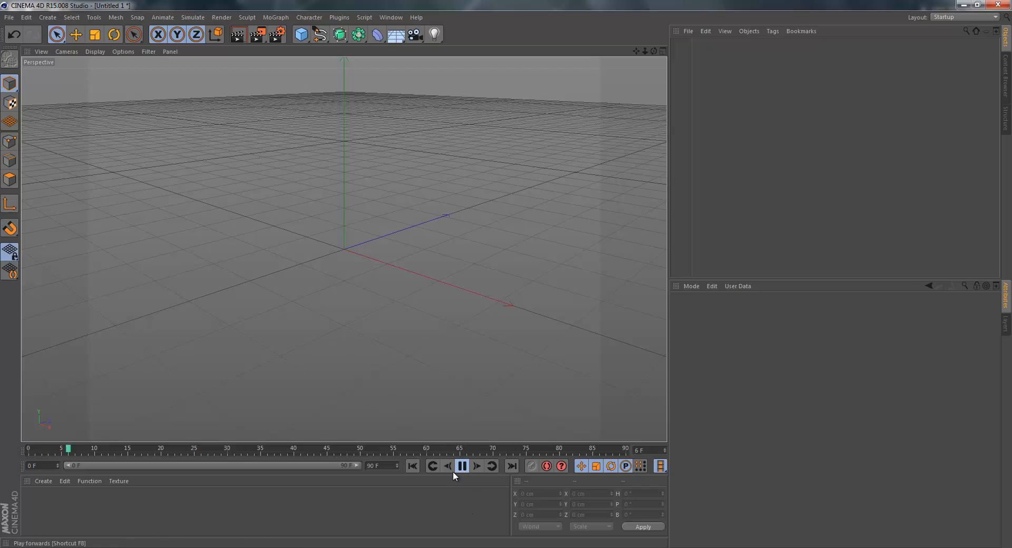
click(463, 466)
drag(361, 449, 29, 414)
drag(140, 449, 29, 435)
drag(164, 449, 18, 429)
Set the animation's end to 200 frames and extend the preview range to frame 200.
text(0)
key(Return)
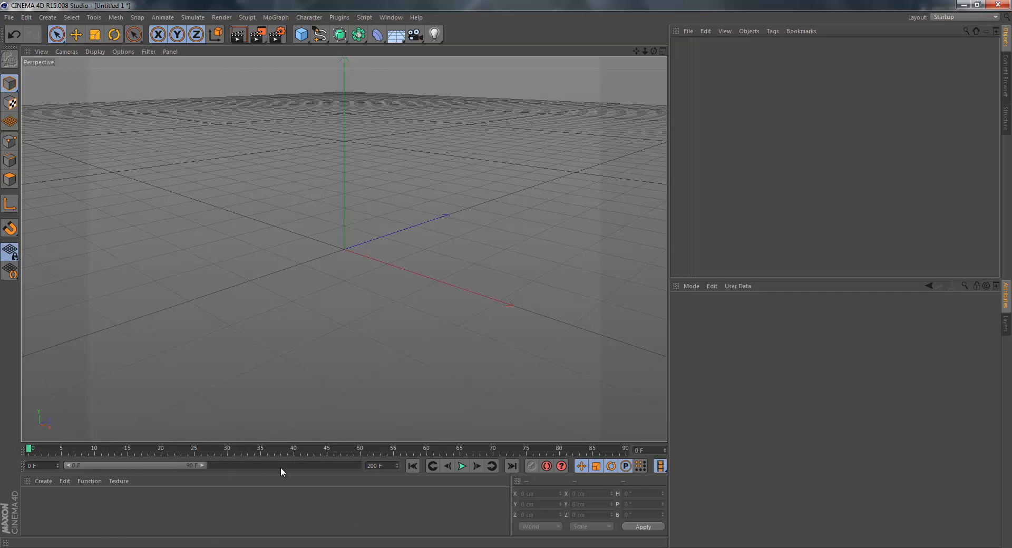
drag(203, 466, 439, 474)
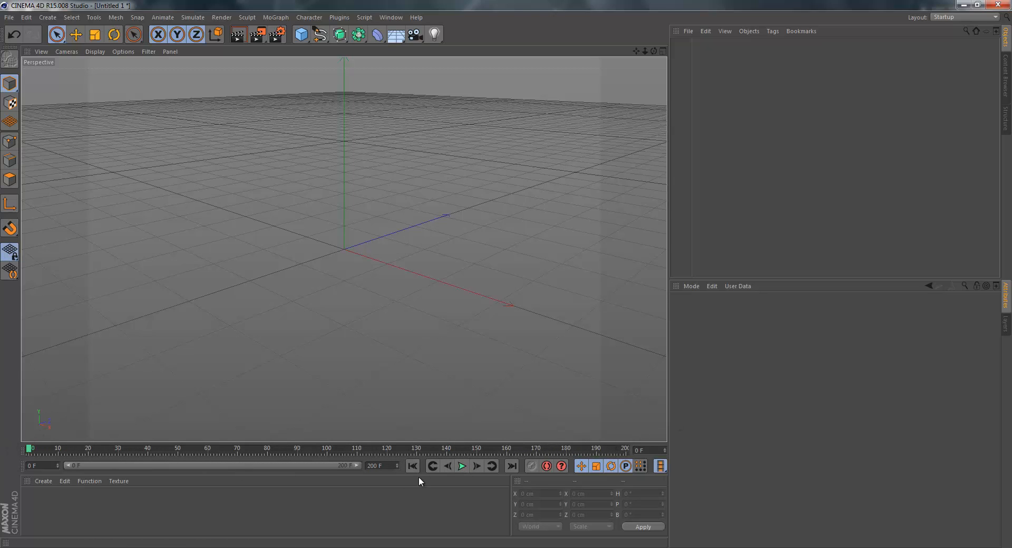
click(114, 480)
click(114, 480)
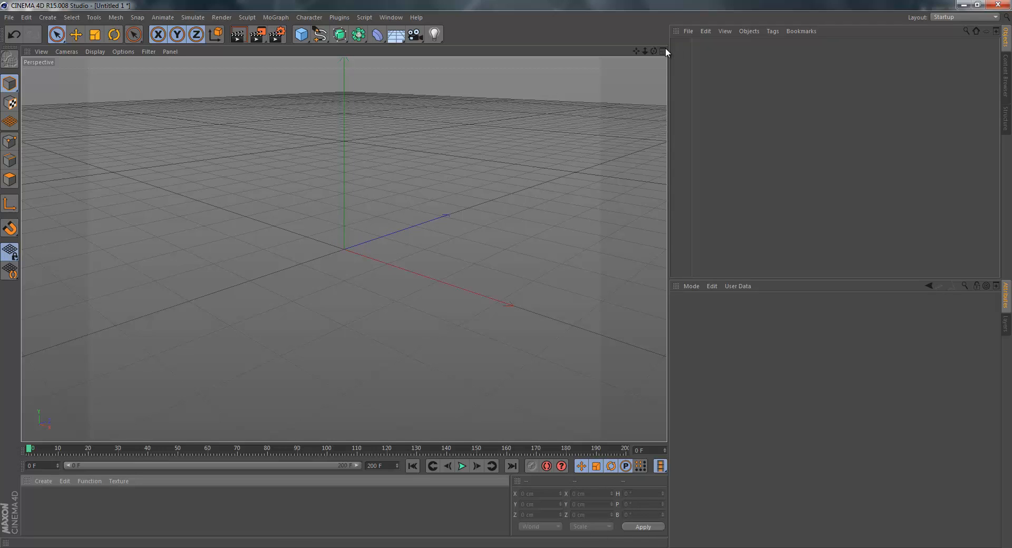
drag(653, 50, 506, 278)
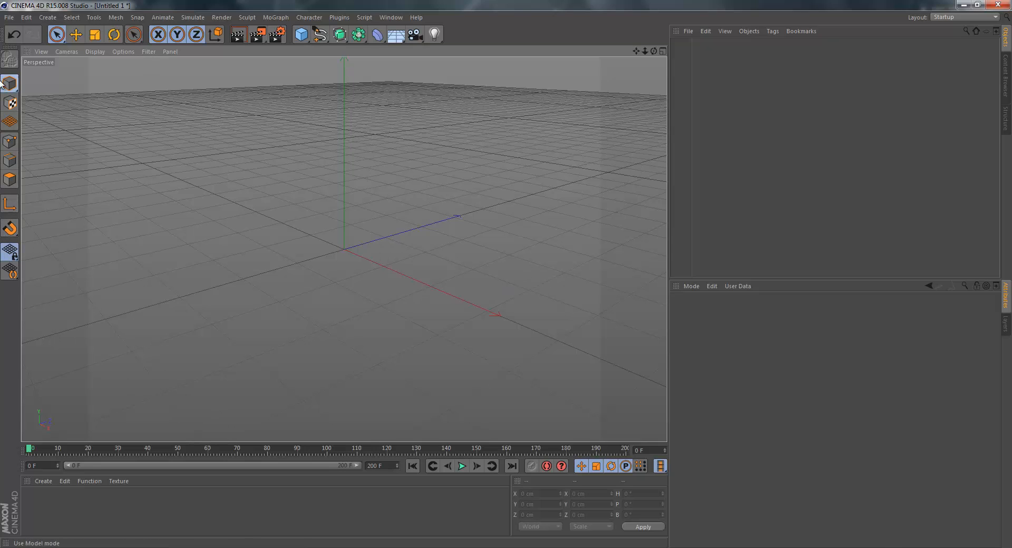
drag(3, 83, 37, 105)
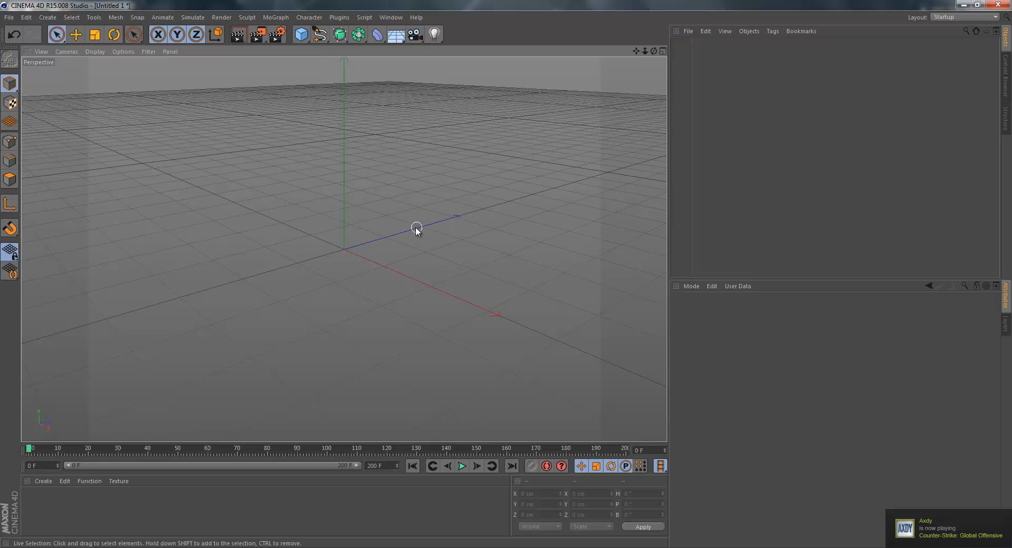
Add a cube primitive, switch to point editing mode, and make the cube an editable polygon object.
drag(301, 34, 403, 52)
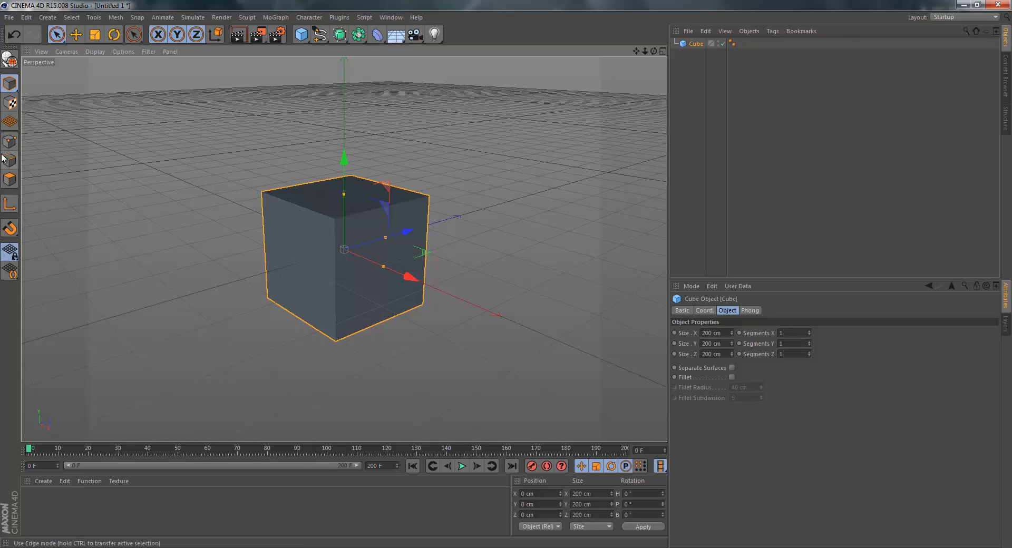
click(13, 108)
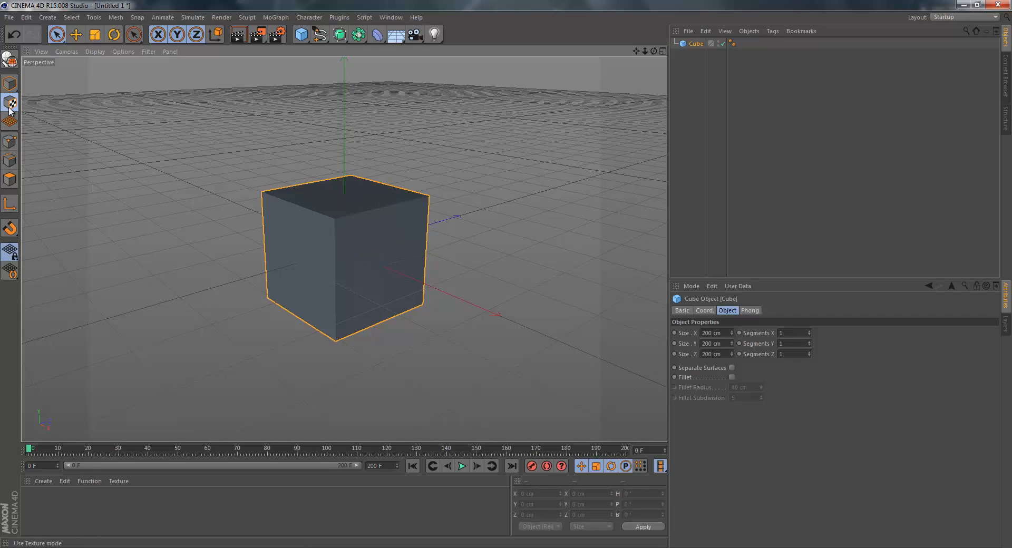
click(10, 124)
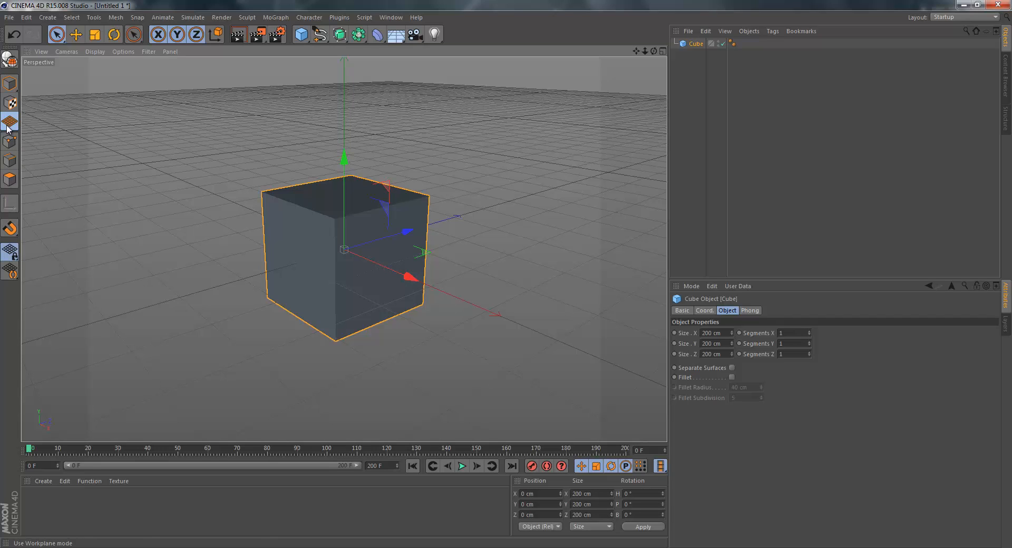
click(10, 141)
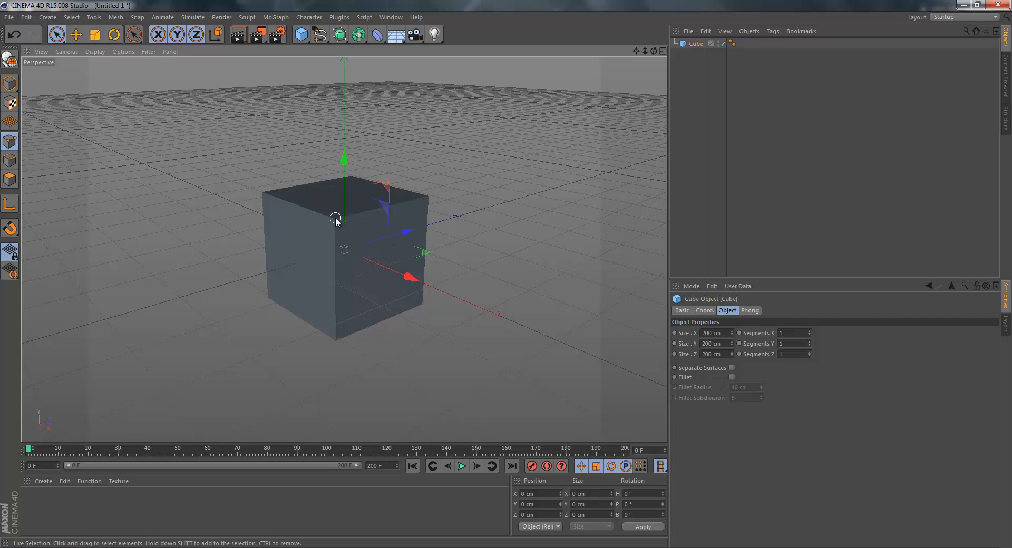
key(c)
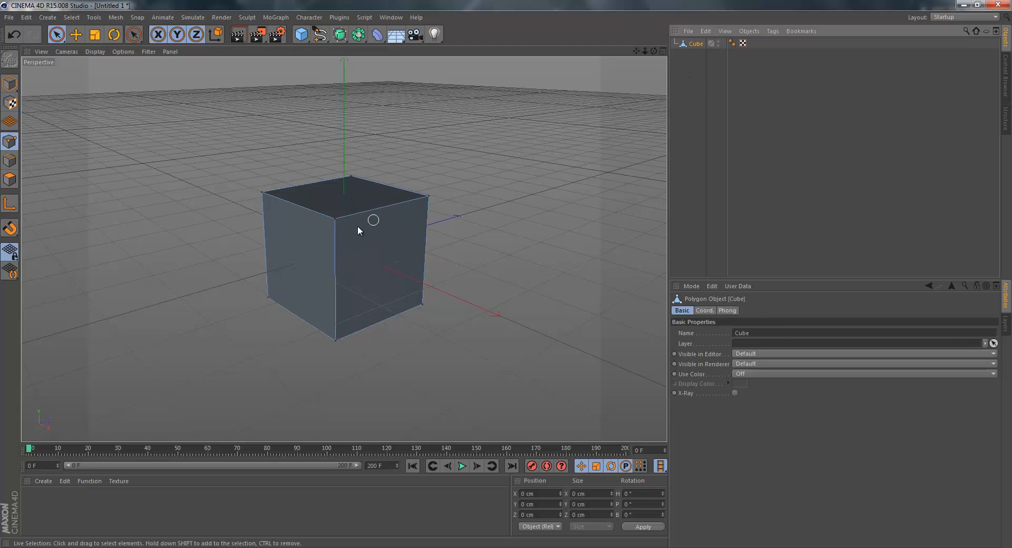
Try moving two of the cube's top corner points, the first to about 221 cm in X, and undo the moves.
click(427, 196)
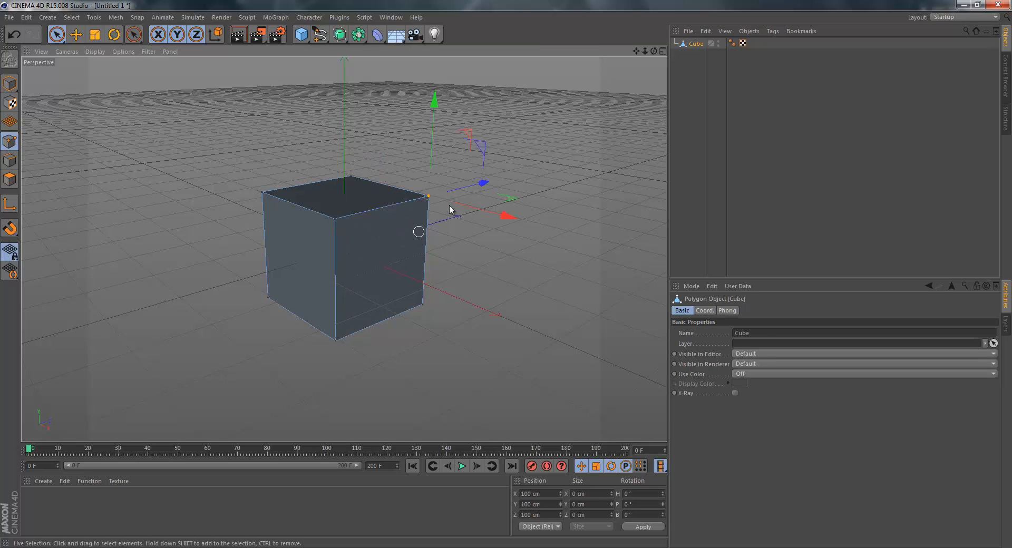
drag(509, 219, 601, 215)
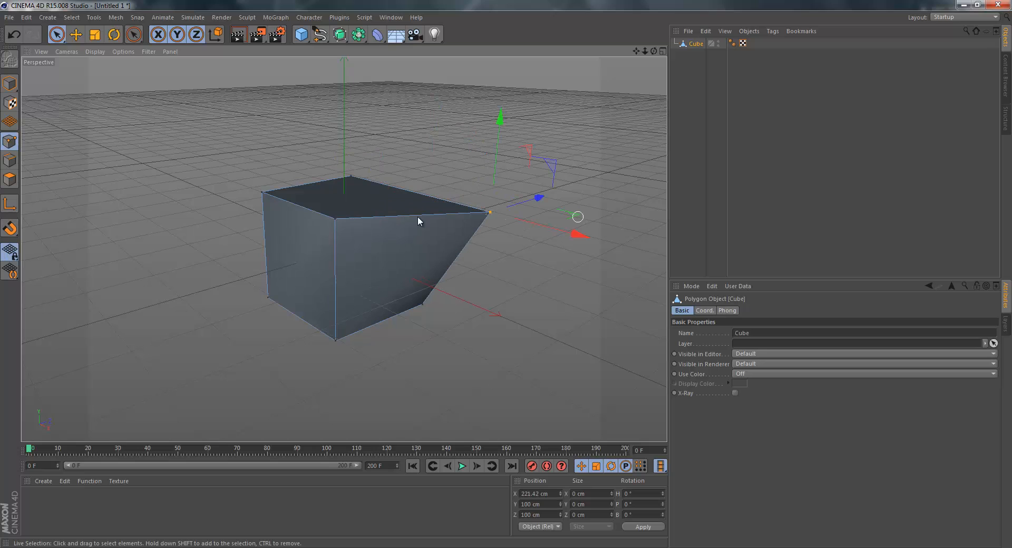
click(336, 220)
drag(396, 205, 358, 228)
key(ctrl+z)
key(ctrl+z)
key(ctrl+z)
key(ctrl+z)
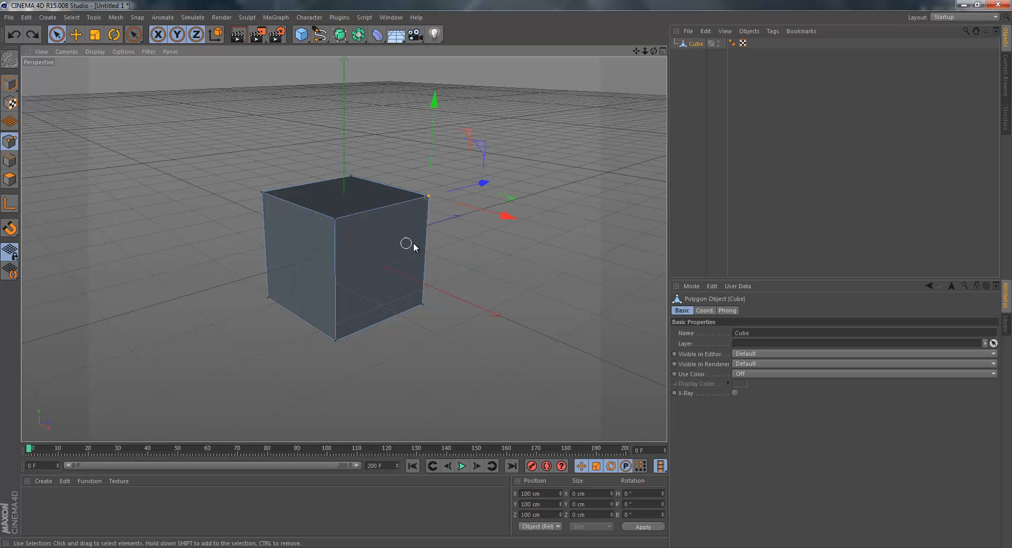
Try moving two of the cube's top edges in edge mode, the first to about 217 cm in Z, and undo the moves.
click(9, 160)
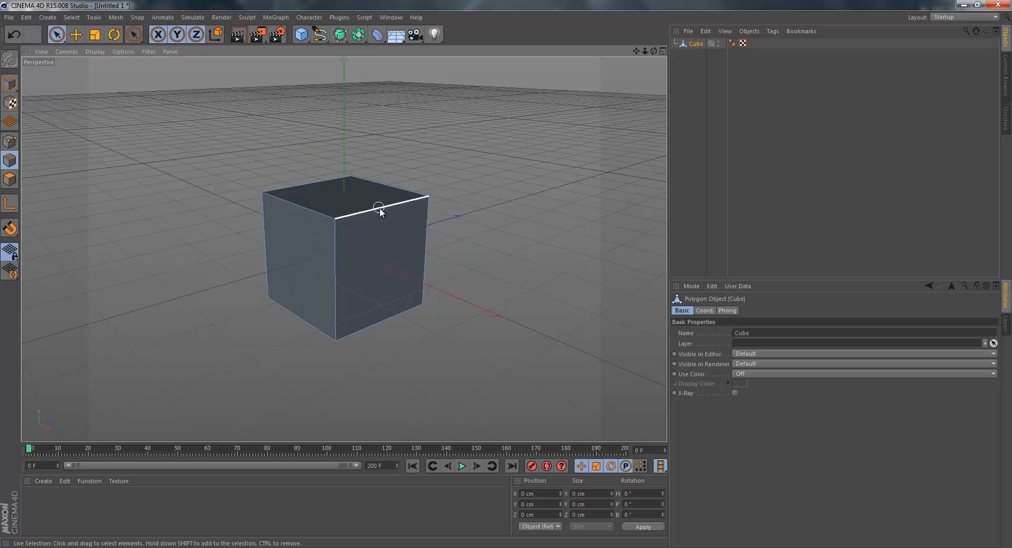
click(388, 208)
drag(444, 195, 519, 177)
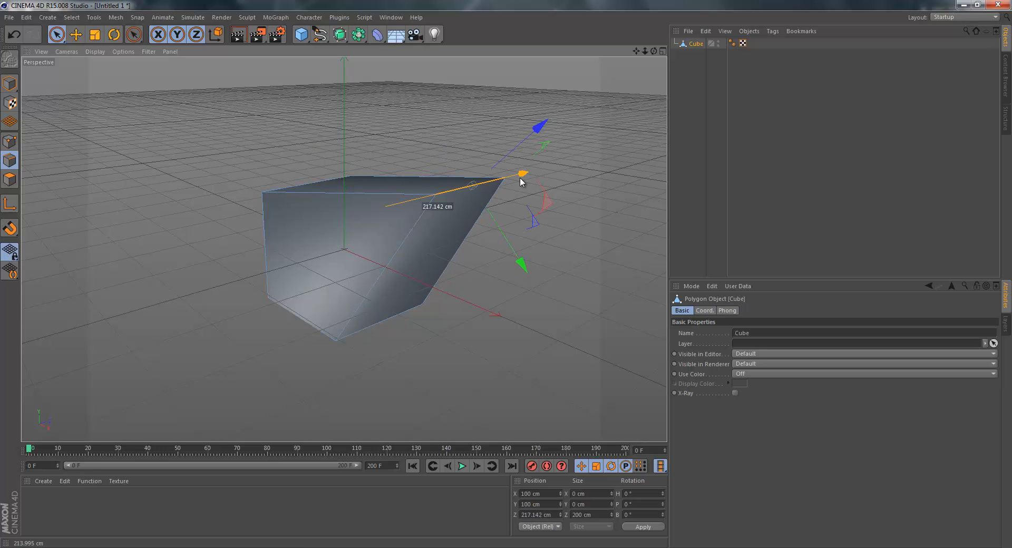
click(315, 183)
drag(266, 117, 507, 271)
key(ctrl+z)
key(ctrl+z)
key(ctrl+z)
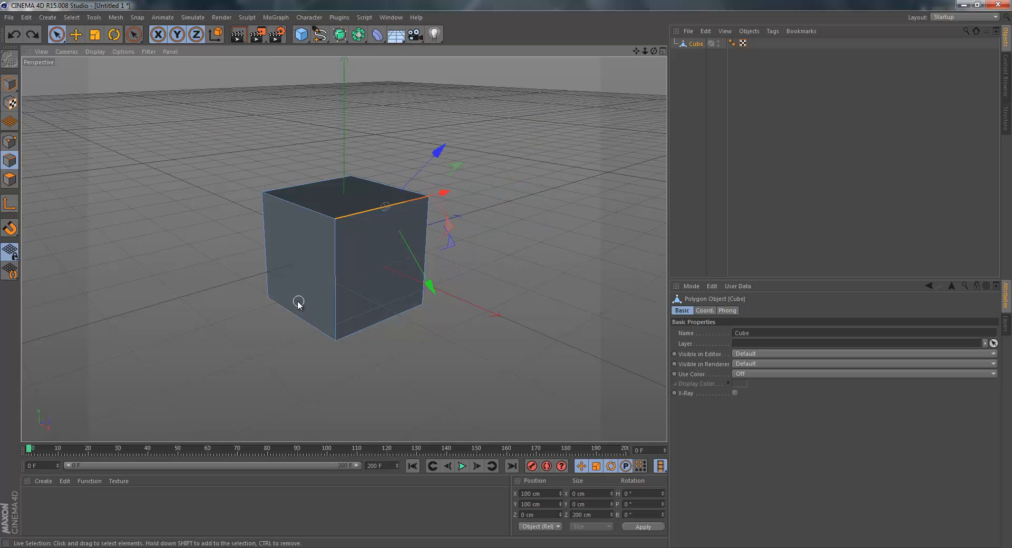
In polygon mode, pull three cube faces outward: one to about 254 cm in X, one to -222 cm in Z, the top to 185 cm in Y.
click(10, 179)
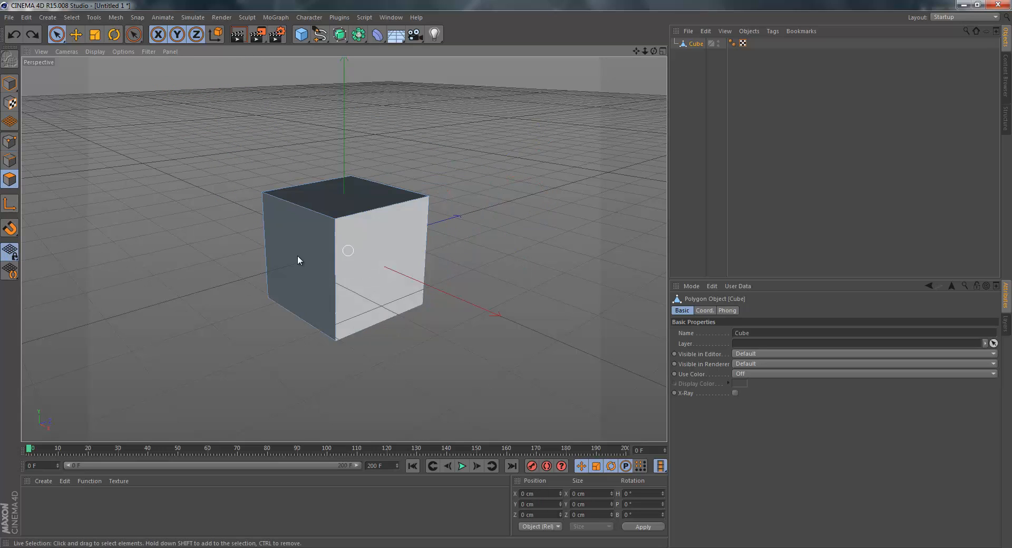
click(388, 271)
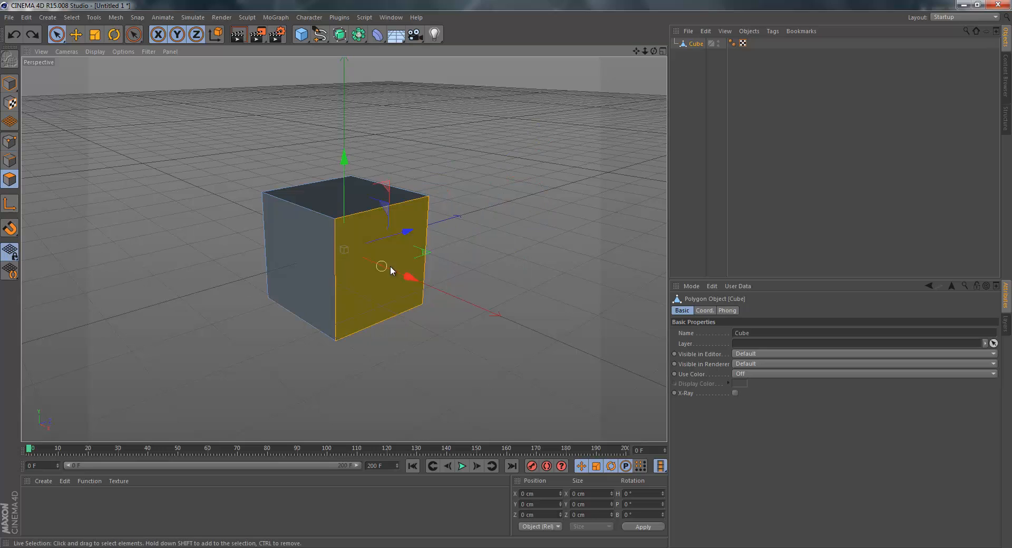
drag(439, 287, 545, 302)
click(278, 262)
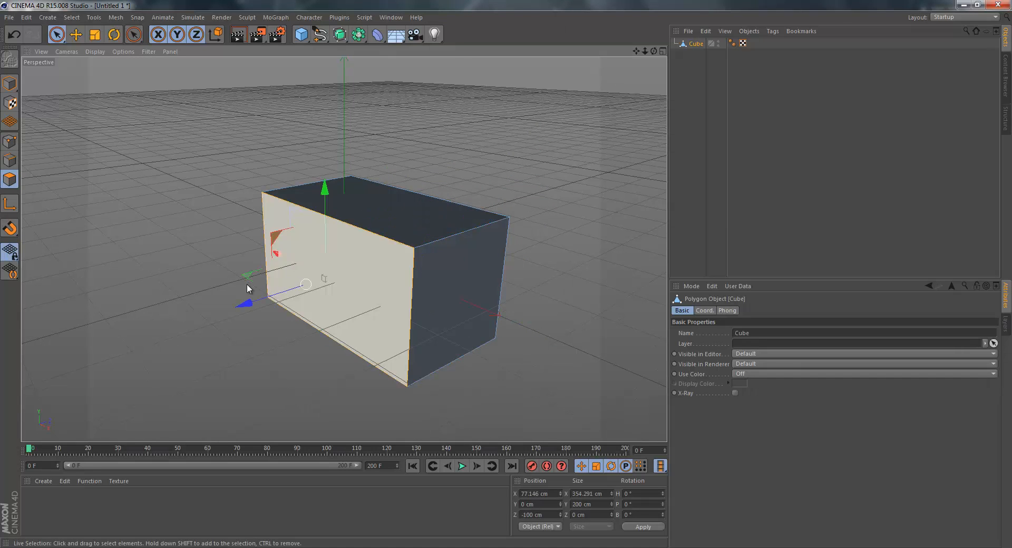
drag(247, 304, 219, 290)
click(370, 219)
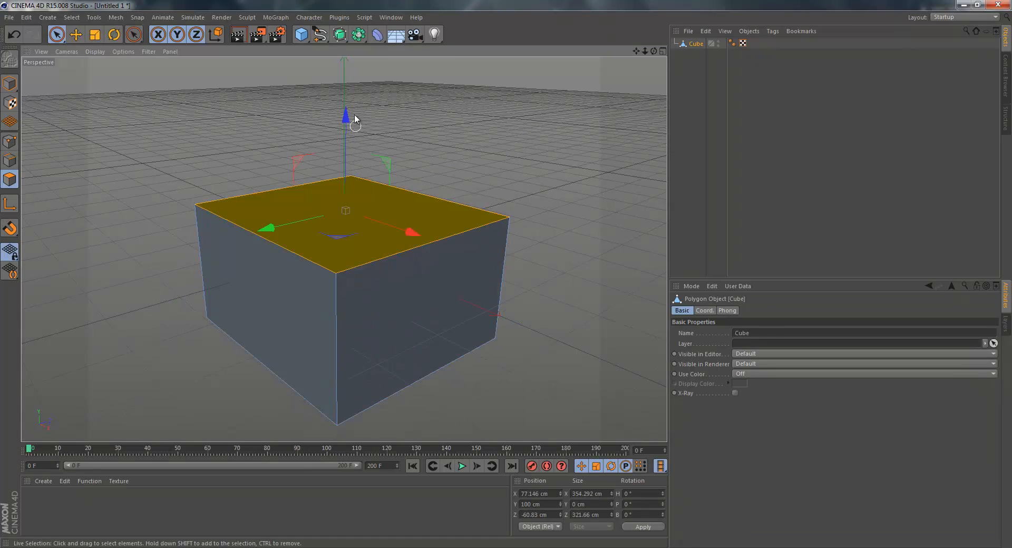
drag(346, 117, 346, 67)
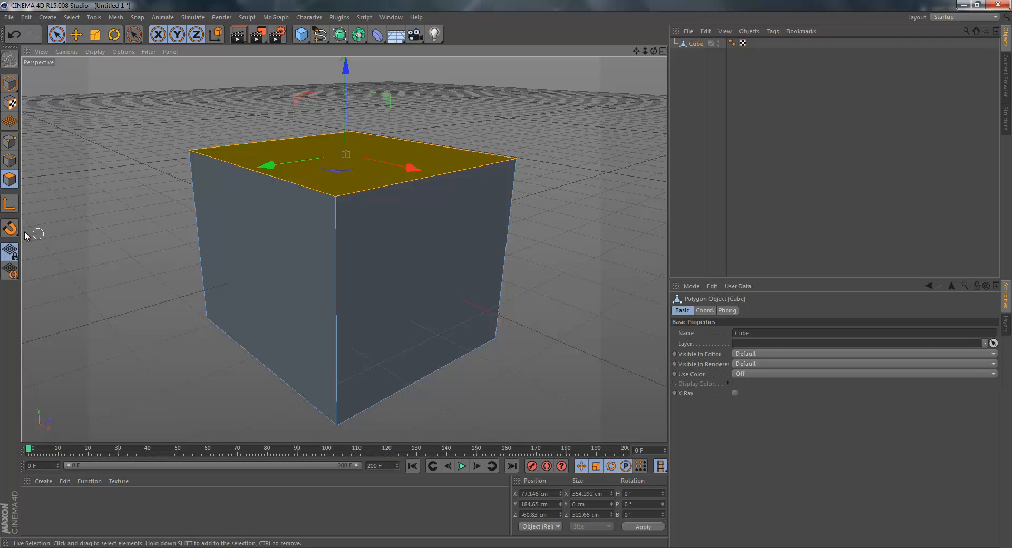
Move the cube's axis outside its mesh in model mode, and shift the whole cube with axis modification off to about -366 cm in Z.
key(l)
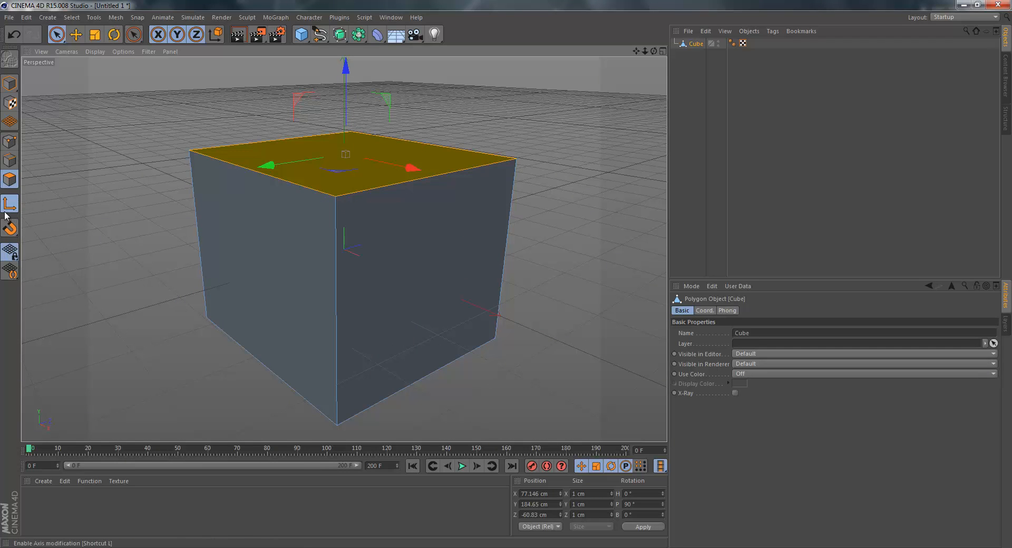
click(10, 84)
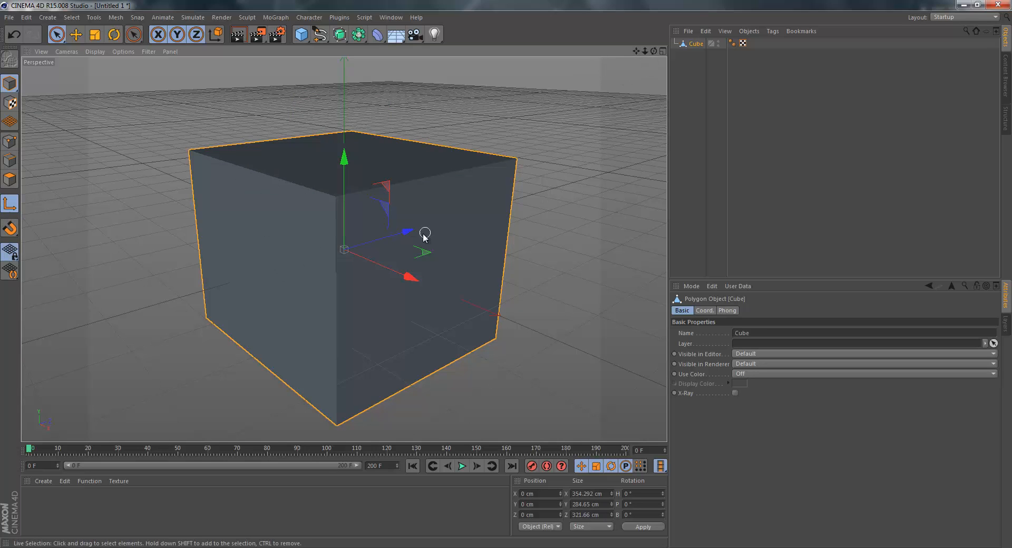
drag(416, 231, 191, 268)
drag(108, 227, 176, 212)
click(8, 210)
drag(199, 286, 215, 282)
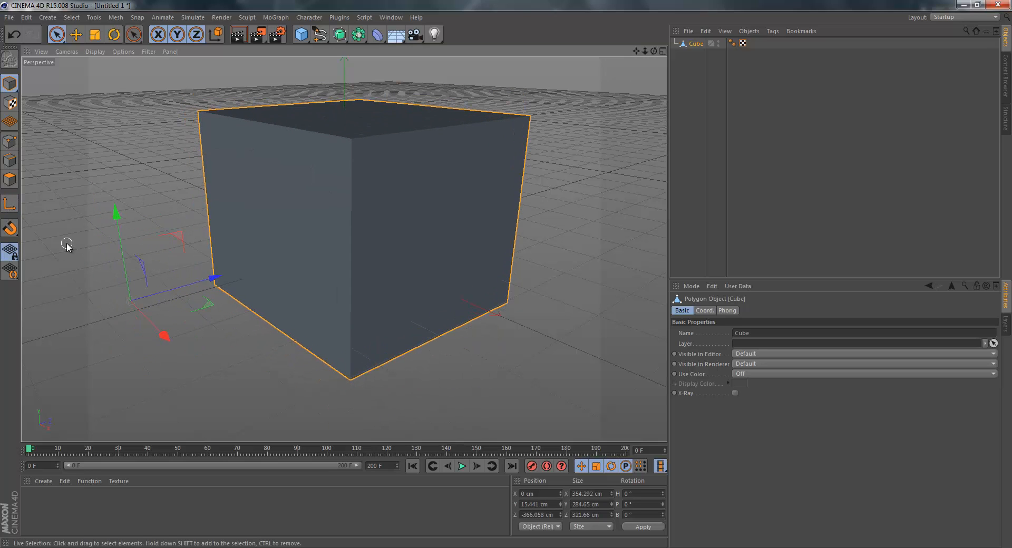
Re-enable axis modification and move the axis back inside the cube, to about X 78 cm and Z -37 cm, using the Top view.
click(9, 205)
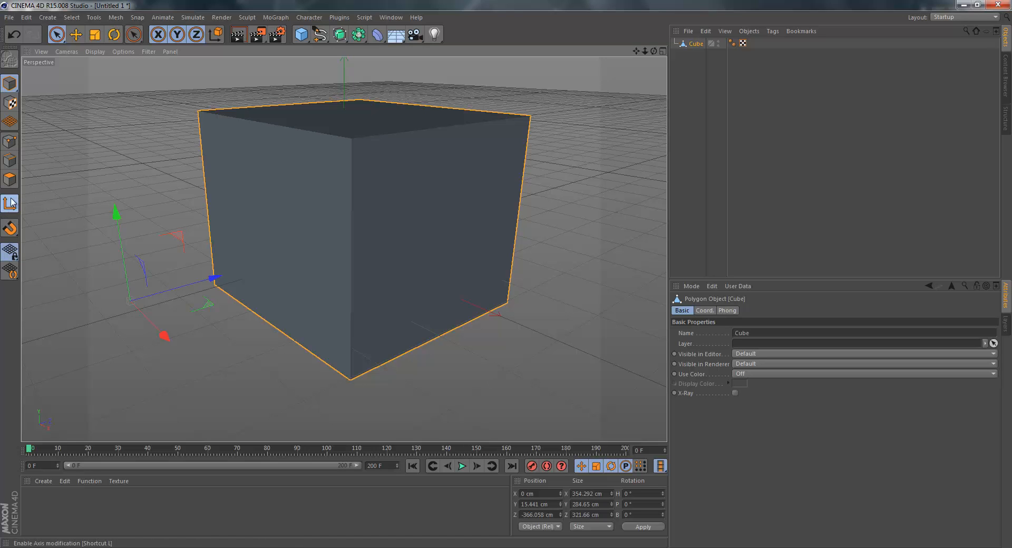
drag(222, 284, 450, 187)
drag(654, 51, 504, 276)
key(F2)
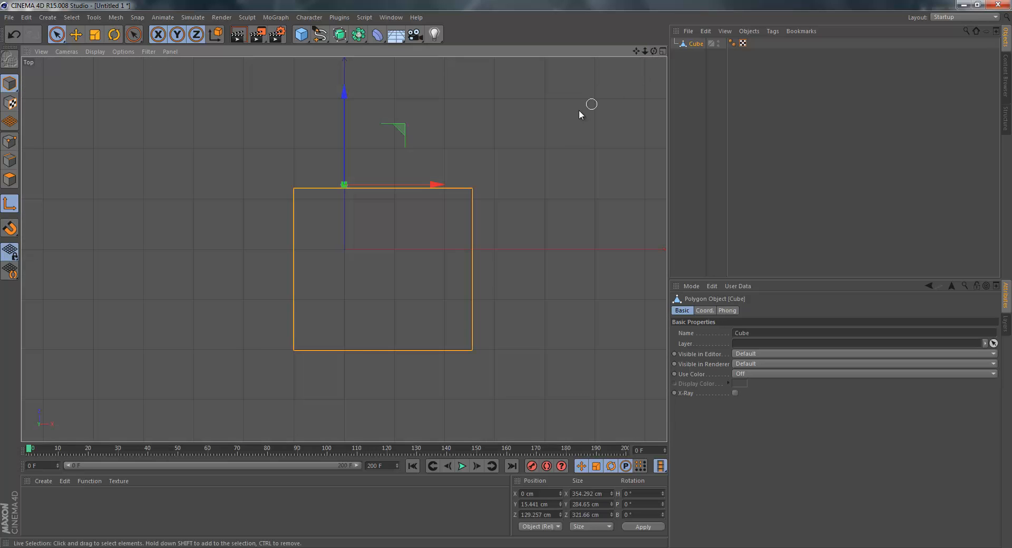
drag(344, 93, 344, 176)
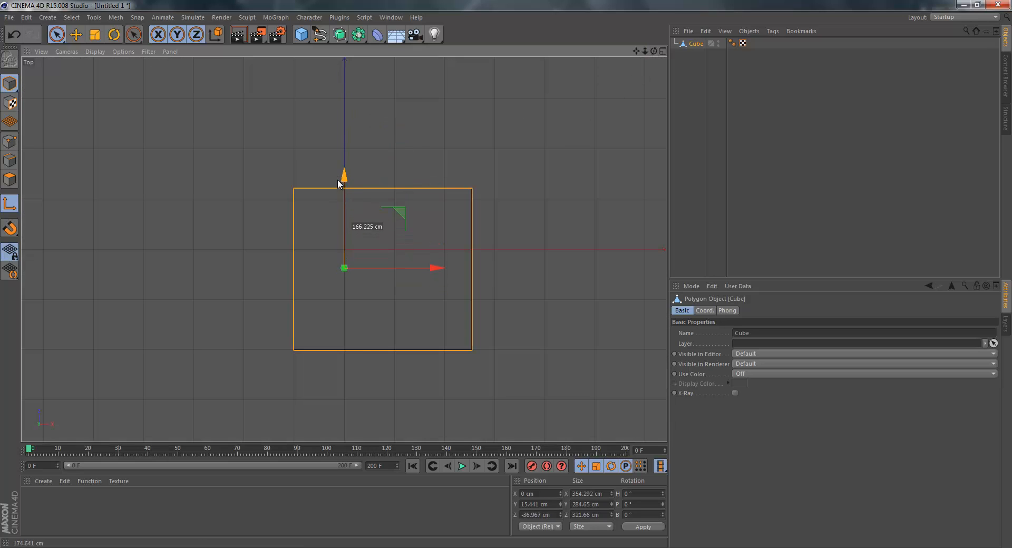
click(442, 271)
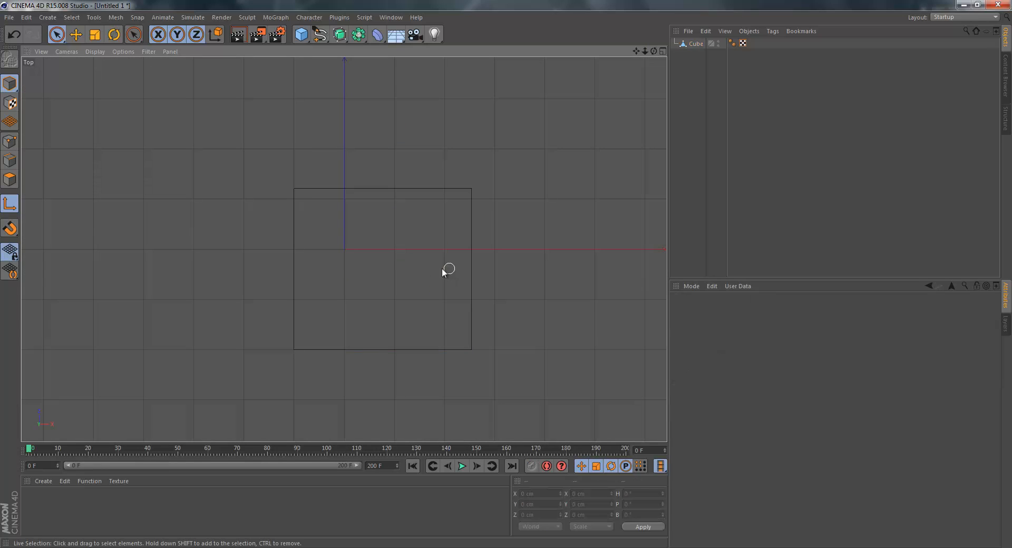
click(693, 45)
drag(440, 268, 477, 267)
key(F1)
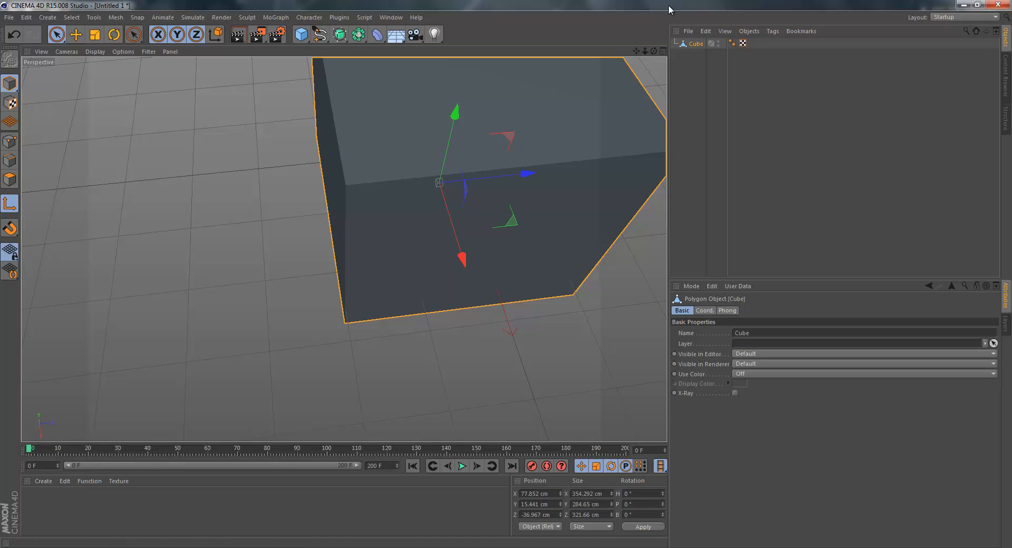
drag(655, 51, 513, 268)
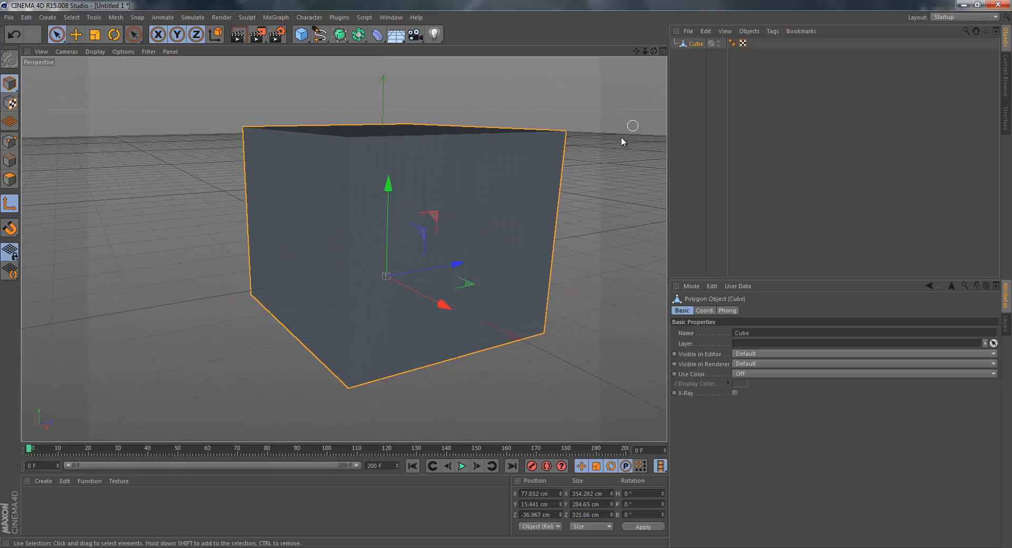
Replace the cube with a sphere primitive and move it to about 170 cm in X and 149 cm in Z.
key(Delete)
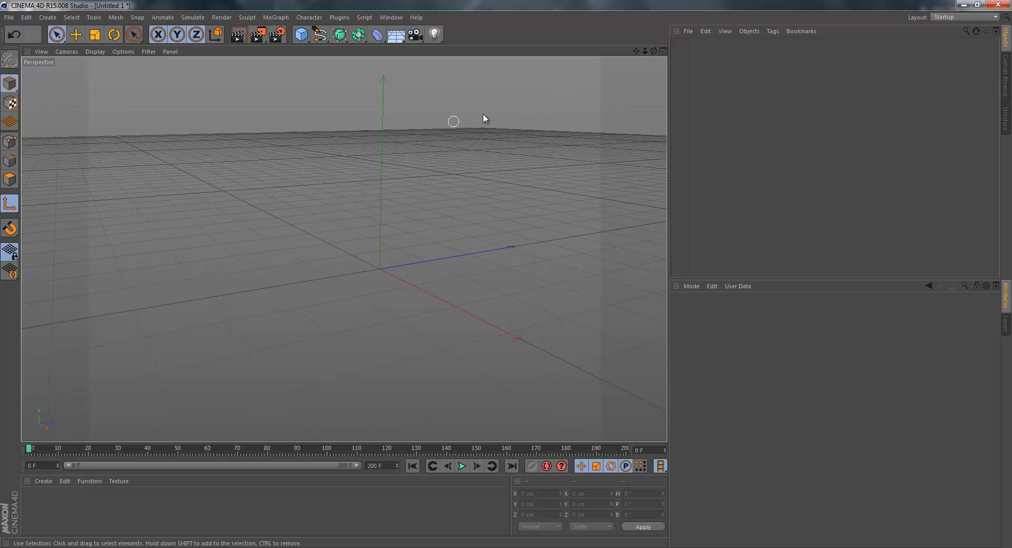
drag(636, 52, 514, 72)
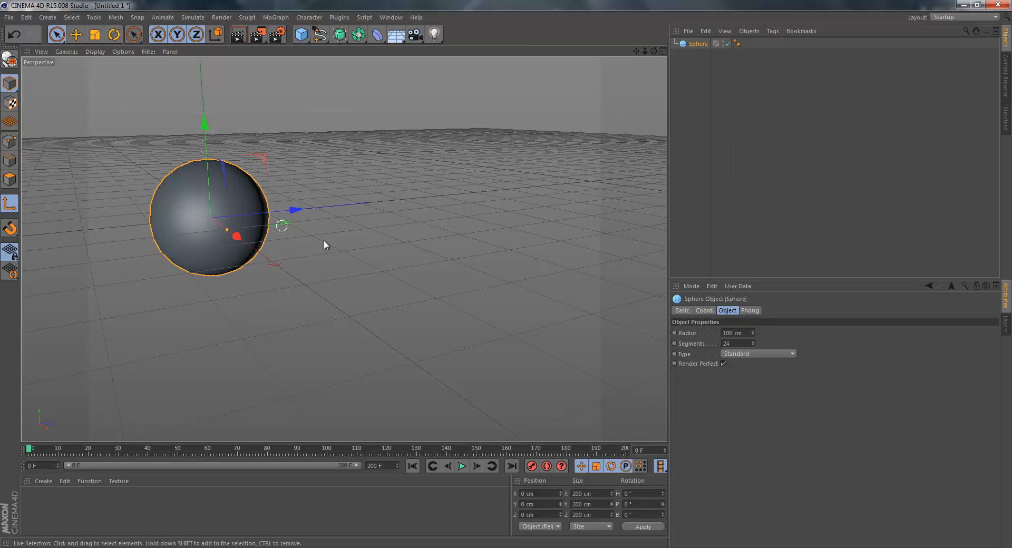
drag(294, 213, 407, 244)
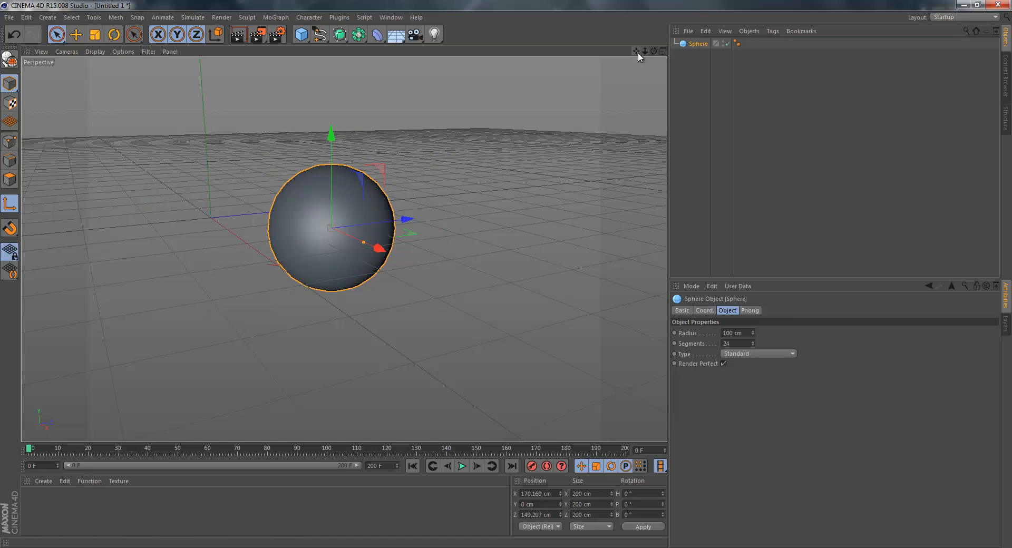
Examine the sphere by panning and zooming the perspective view and displaying the Top, Right, Front and four-view layouts.
drag(635, 51, 423, 122)
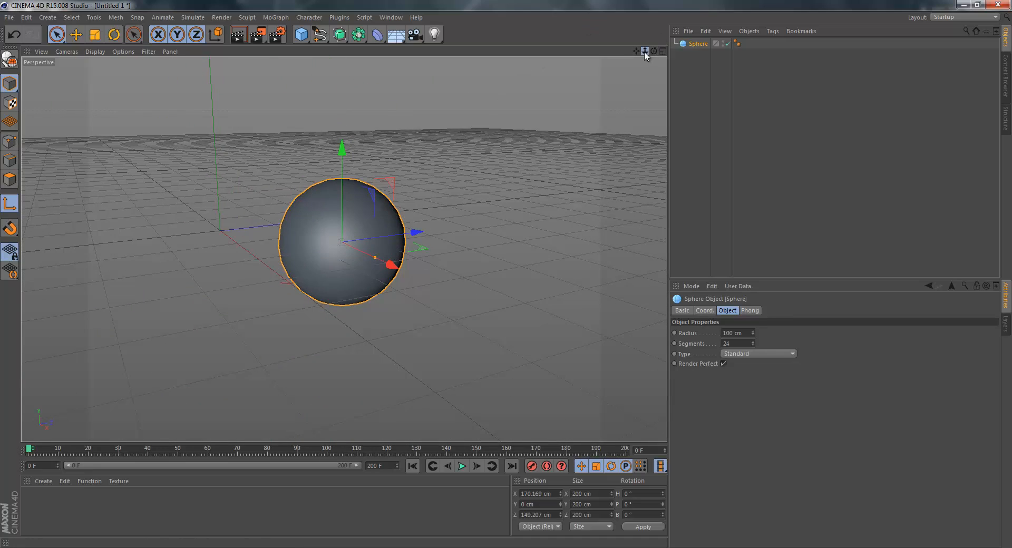
drag(644, 51, 505, 274)
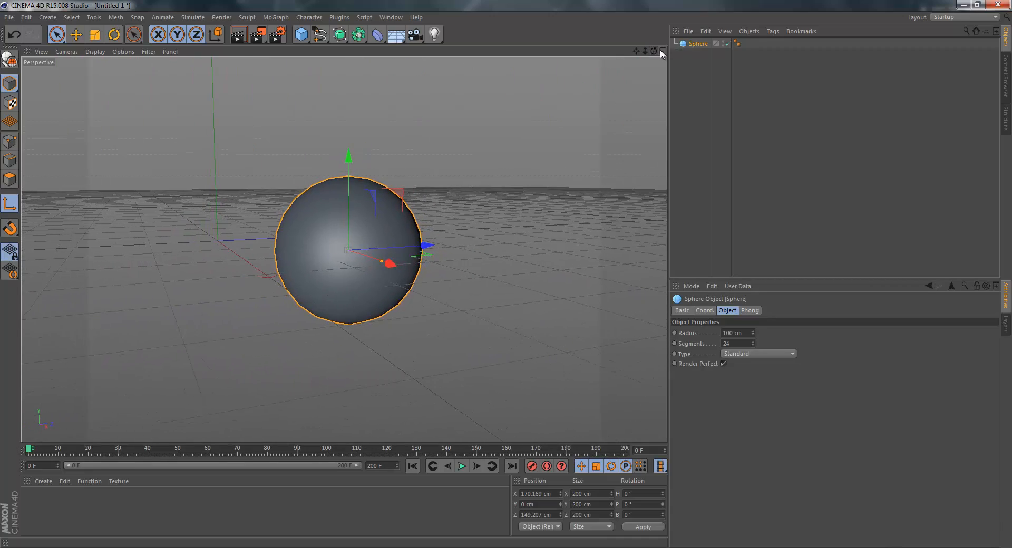
click(662, 51)
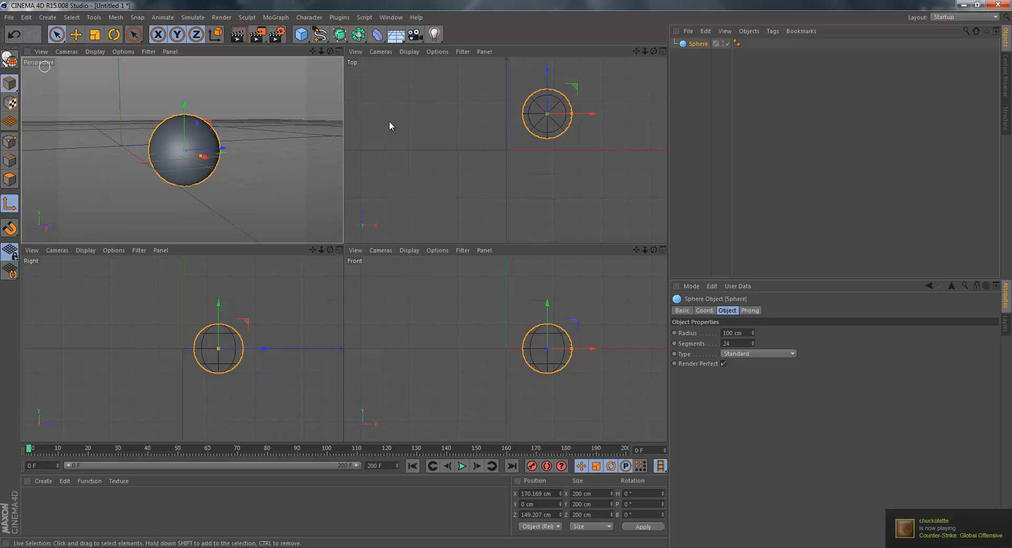
middle_click(317, 216)
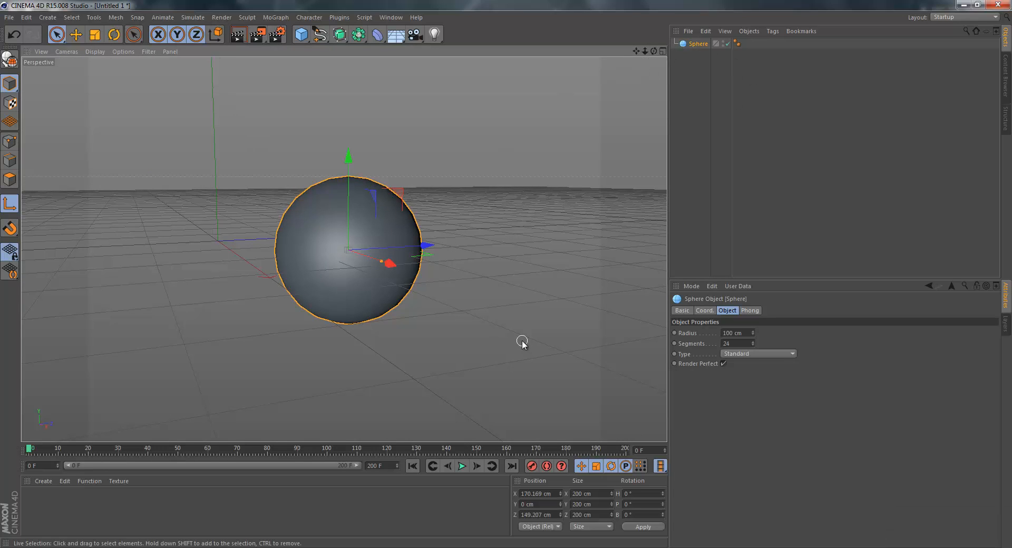
key(F2)
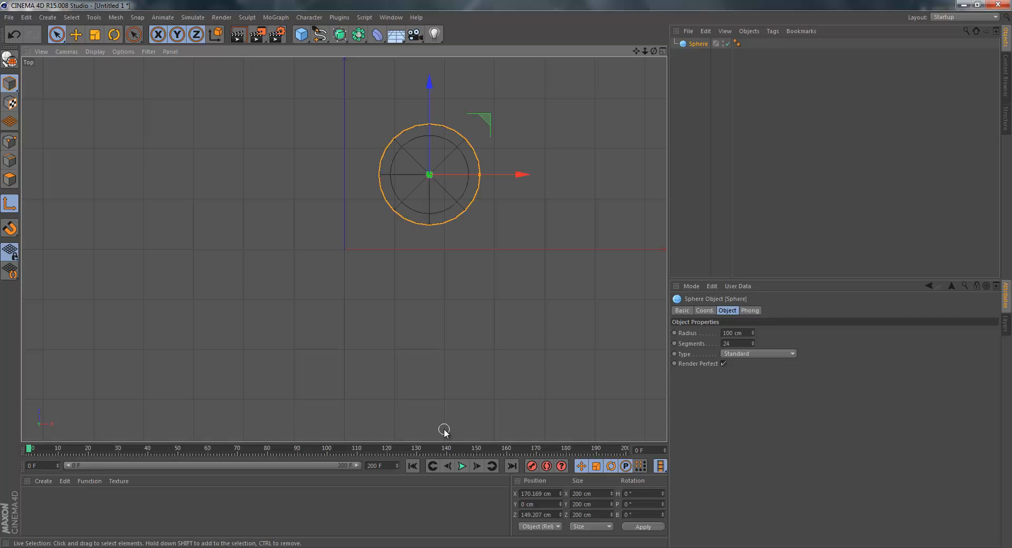
key(F3)
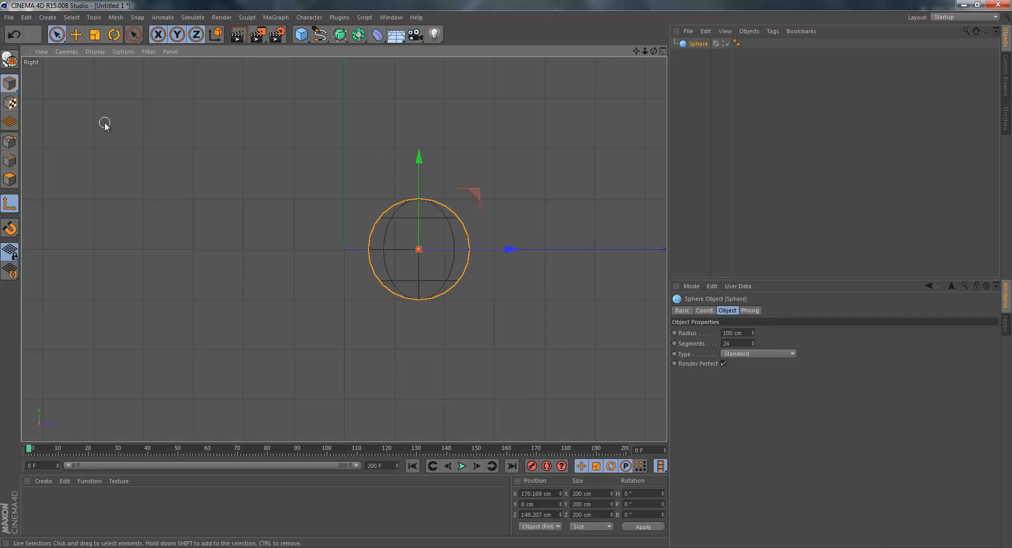
key(F4)
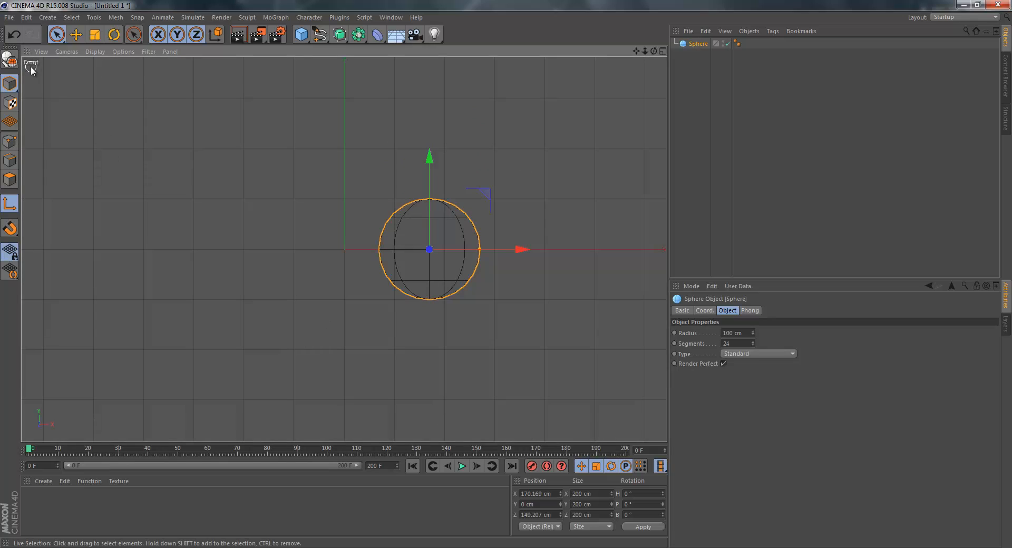
key(F5)
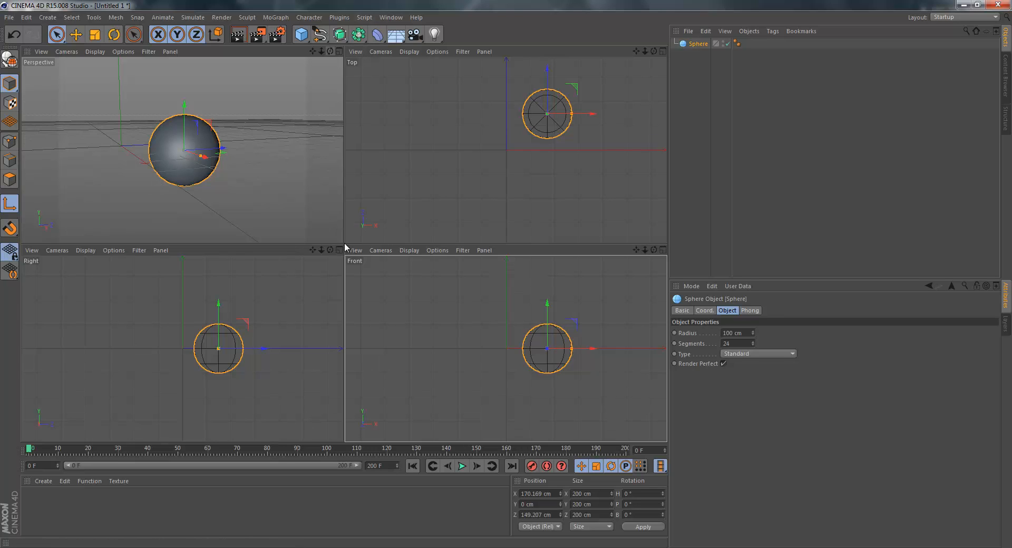
Pan within the four-view layout and compare the sphere in the enlarged Front view, the perspective view and all four views.
drag(329, 52, 338, 51)
drag(635, 51, 504, 241)
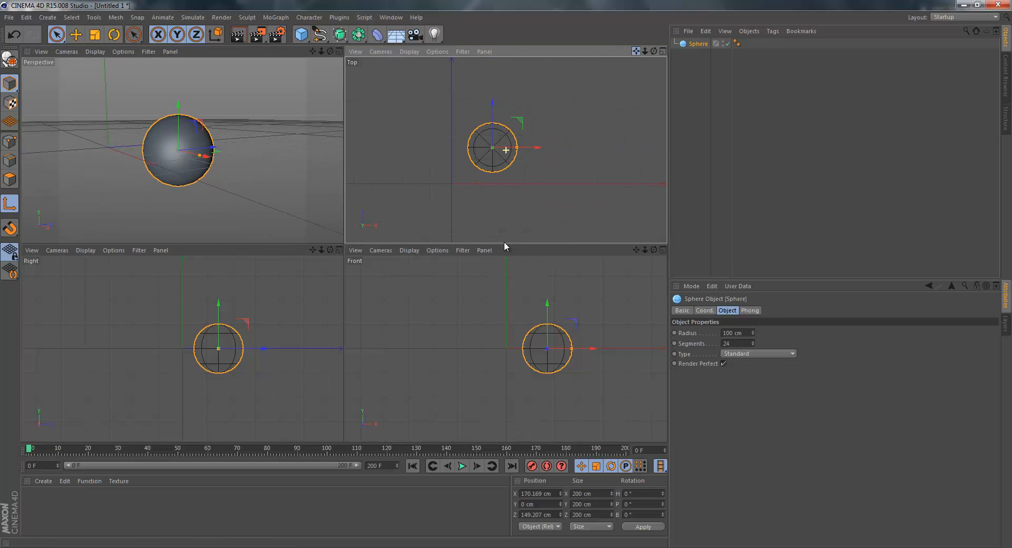
click(662, 249)
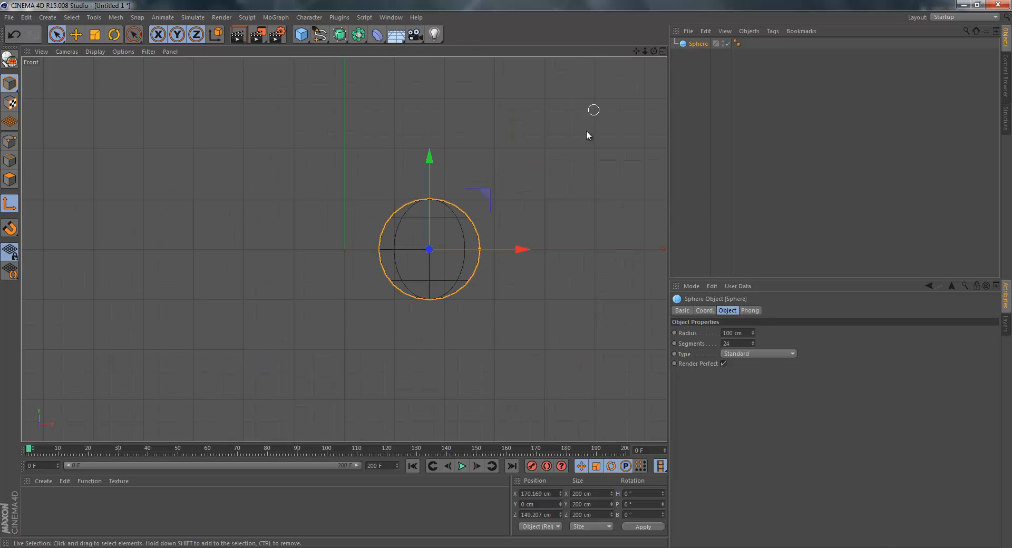
key(F2)
key(F1)
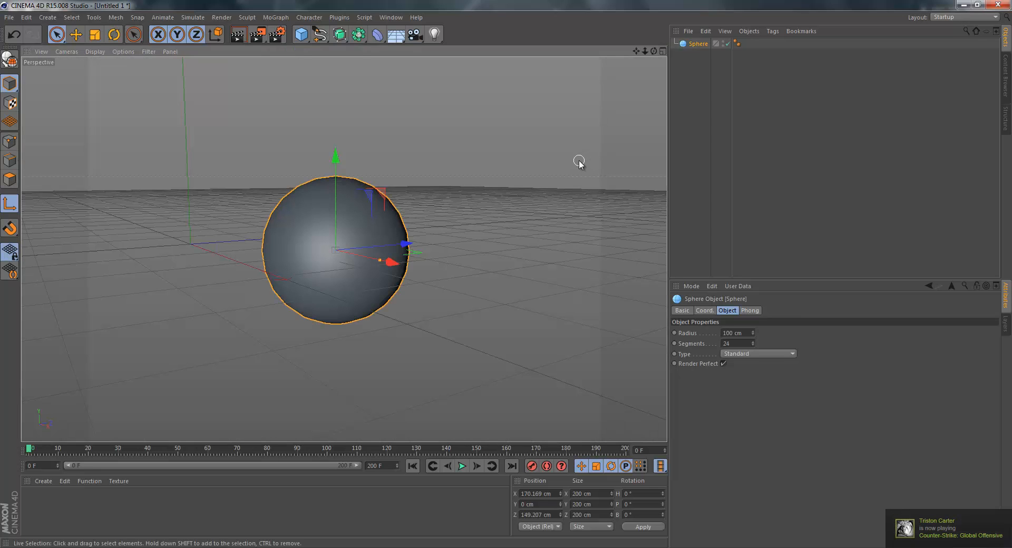
key(F5)
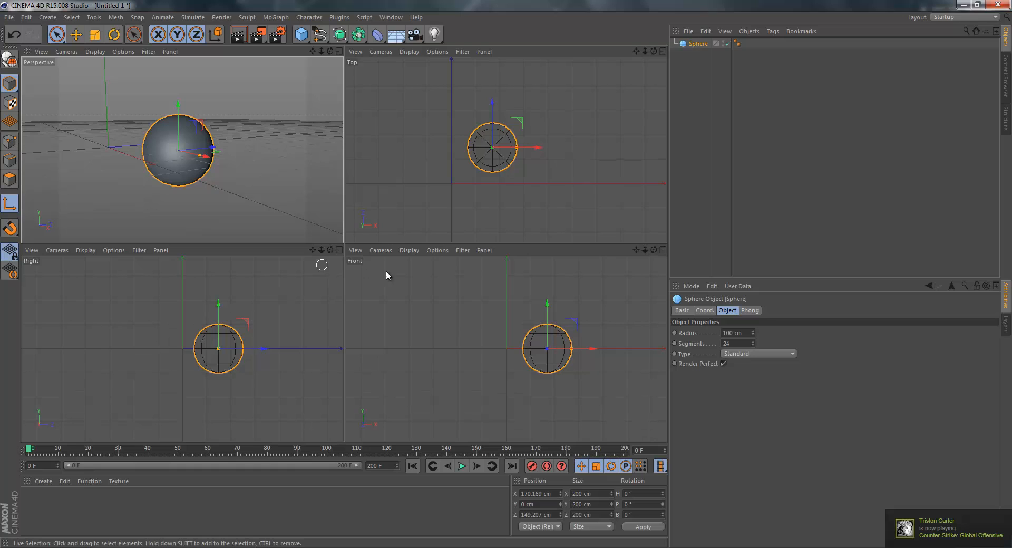
click(663, 250)
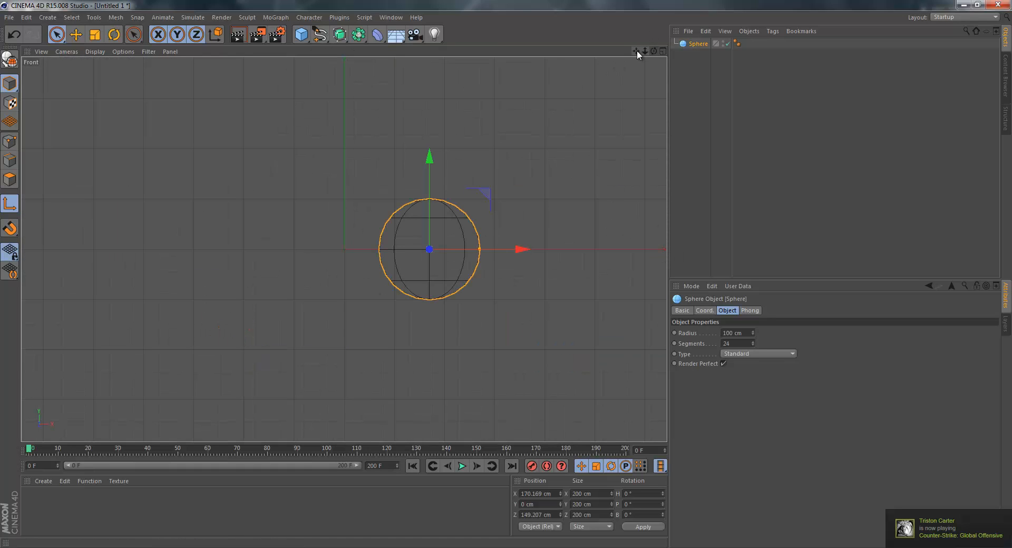
key(F1)
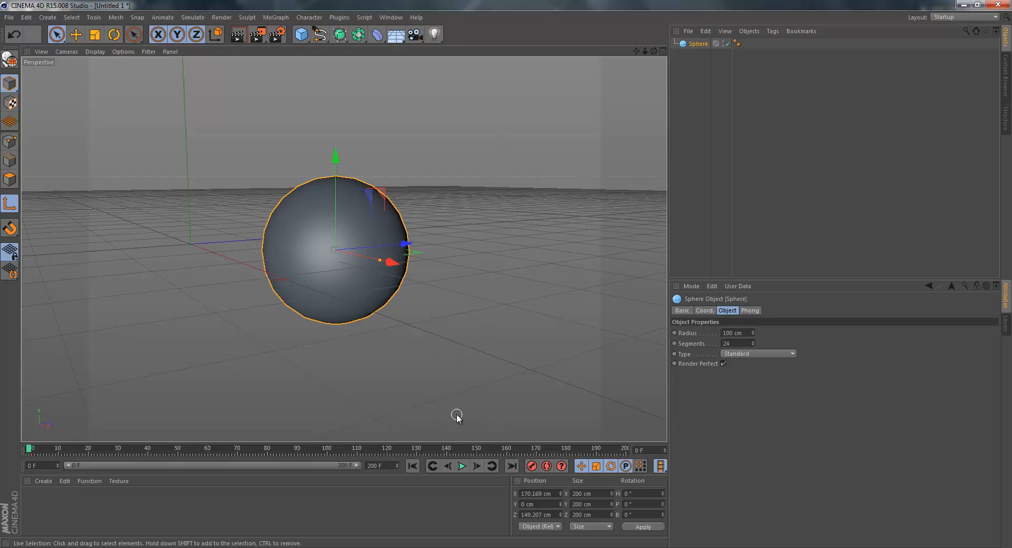
key(F5)
key(F1)
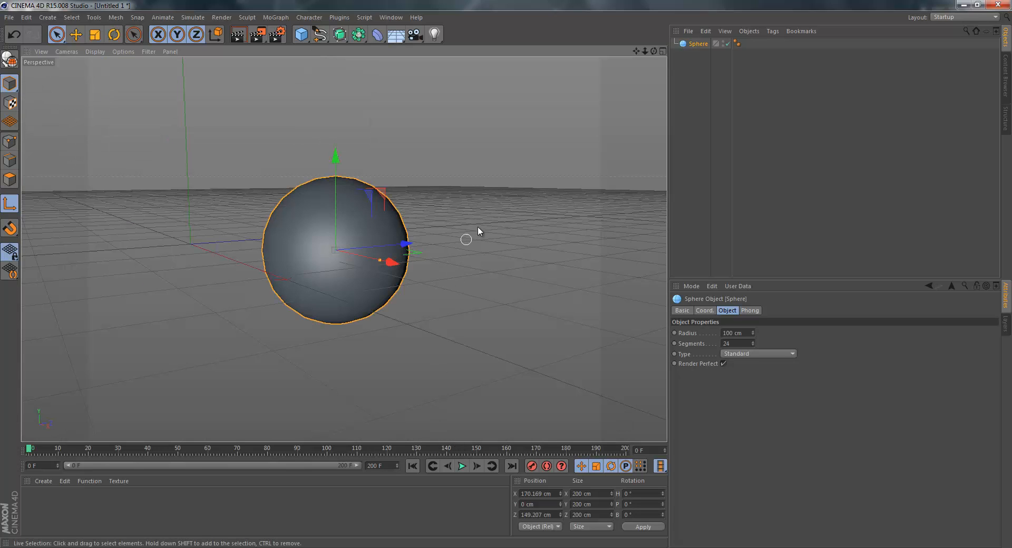
Delete the sphere and activate the Live Selection tool.
key(Delete)
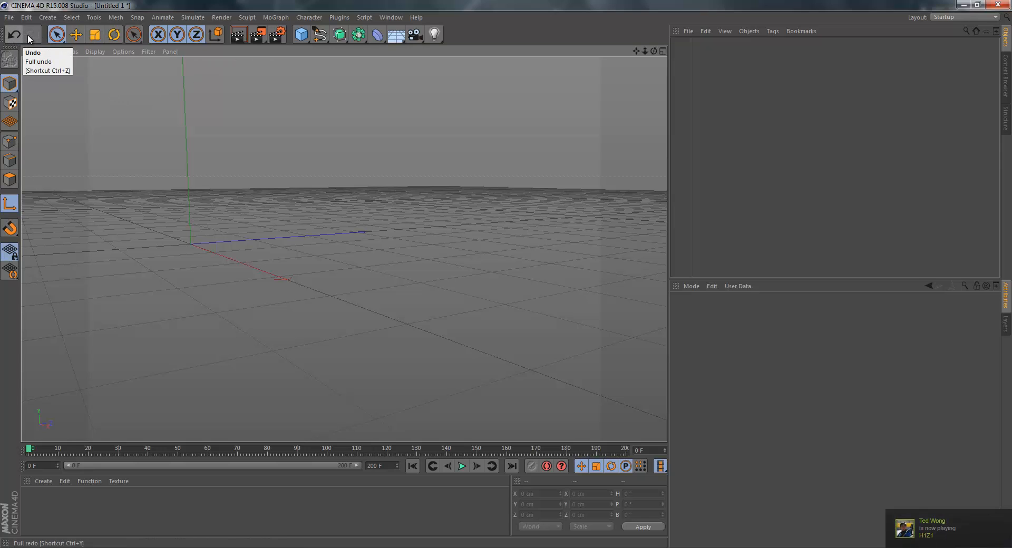
click(57, 34)
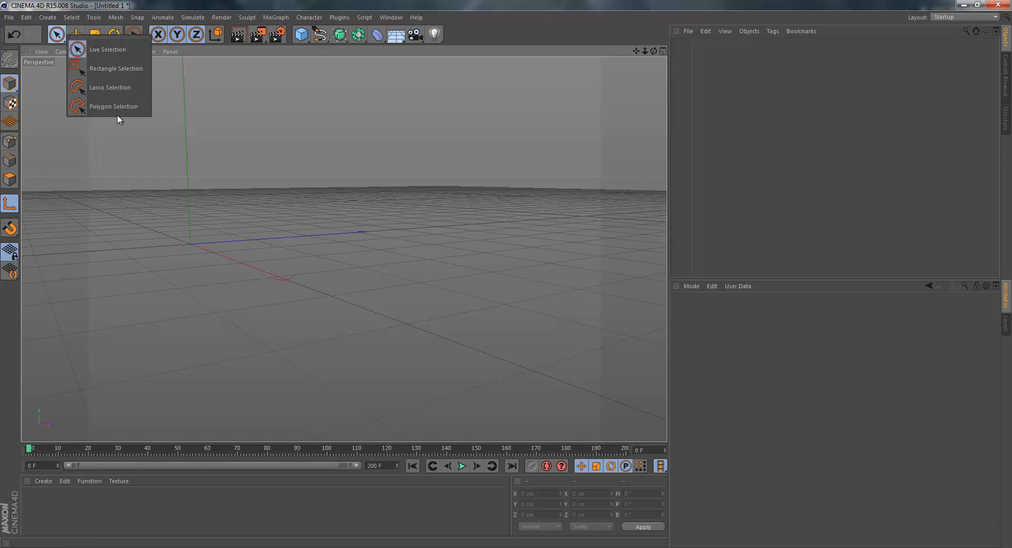
click(84, 50)
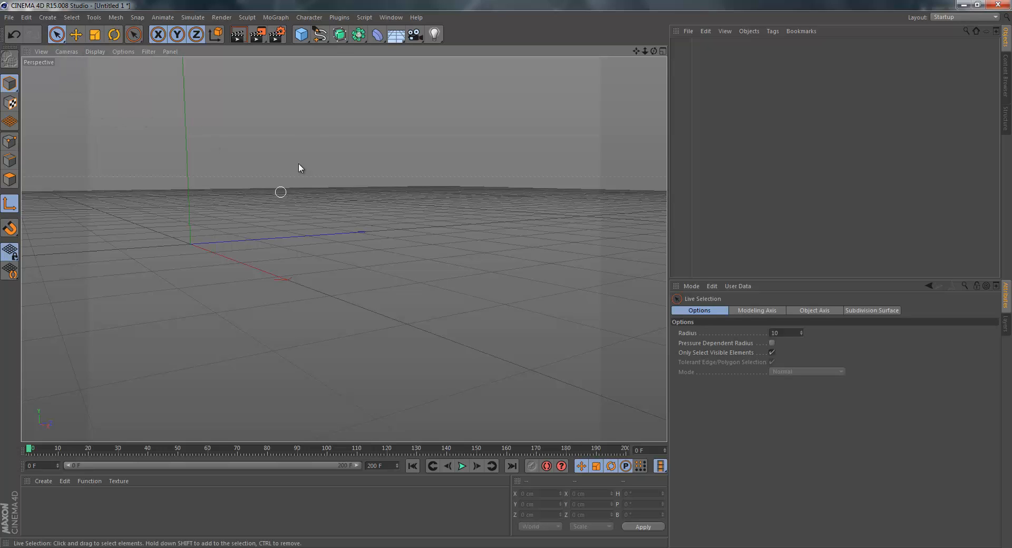
Add a cube primitive and move it with the Live Selection tool to about 157 cm in X and 102 cm in Z.
click(302, 35)
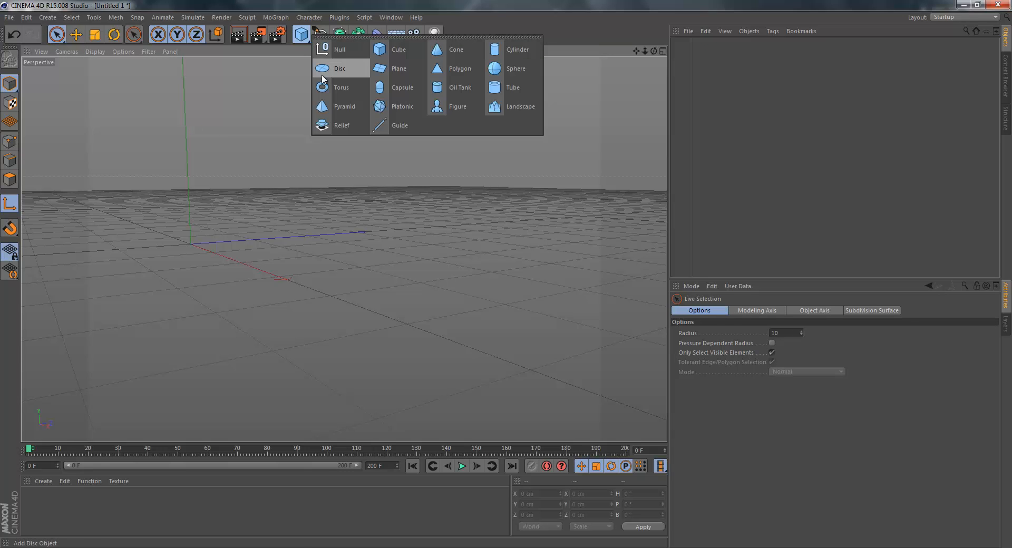
click(393, 49)
right_click(297, 250)
drag(277, 237, 338, 222)
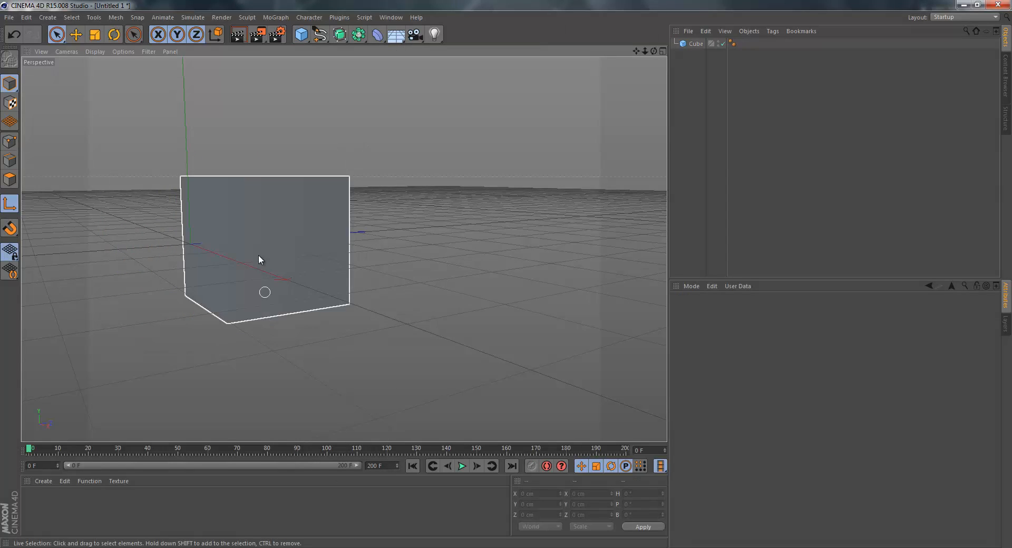
click(300, 149)
click(324, 176)
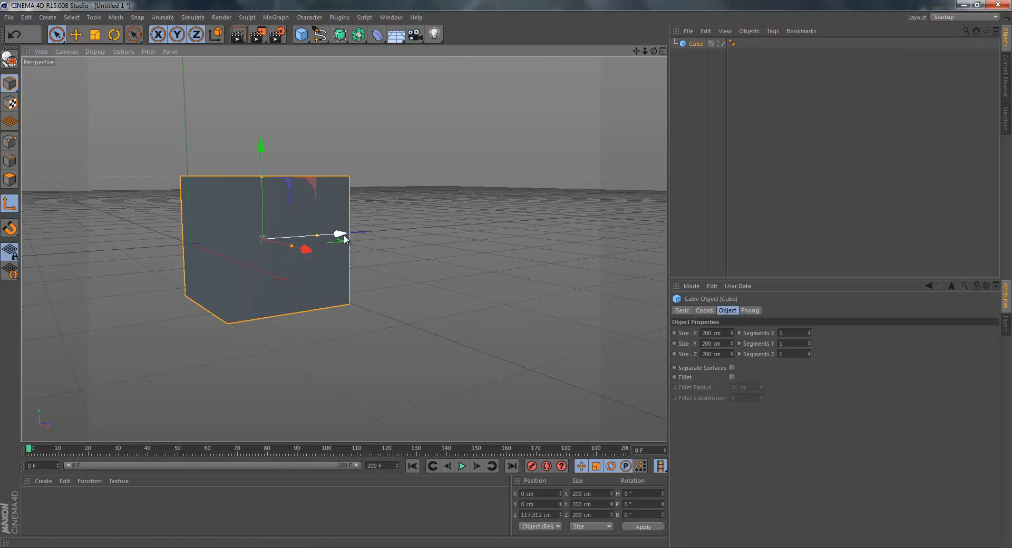
drag(343, 235, 375, 246)
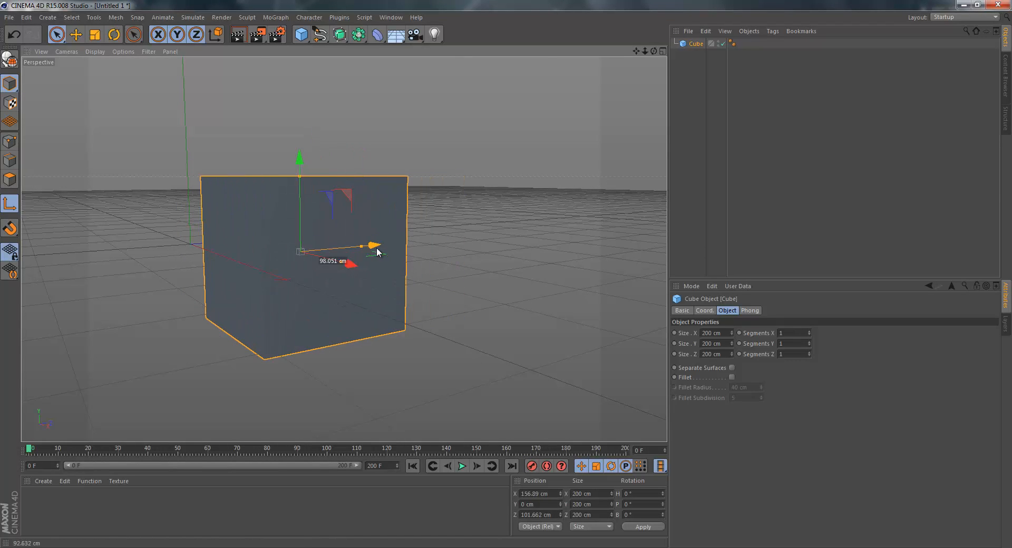
Move the cube with the Move tool to about 39 cm in Y and 83 cm in Z.
click(80, 95)
click(79, 39)
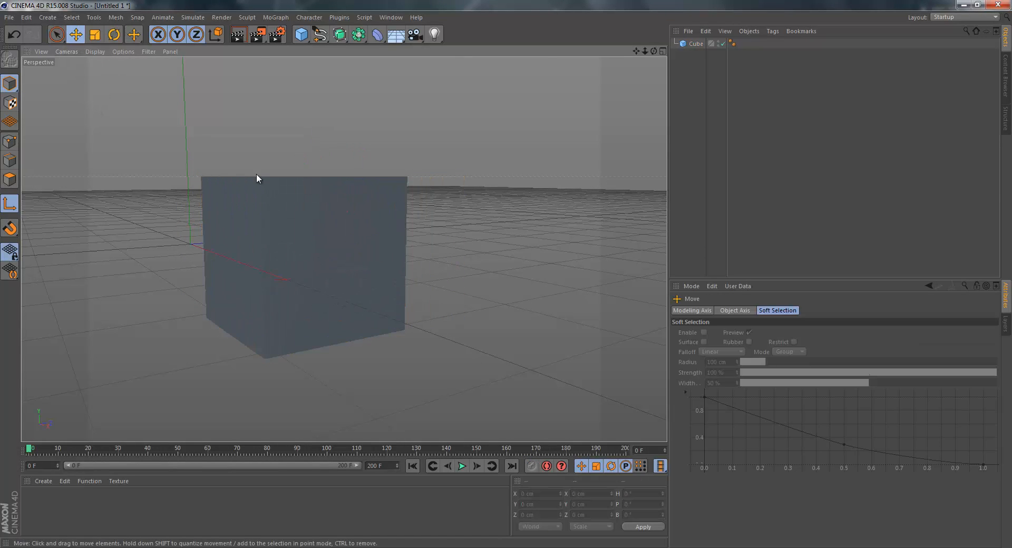
click(695, 43)
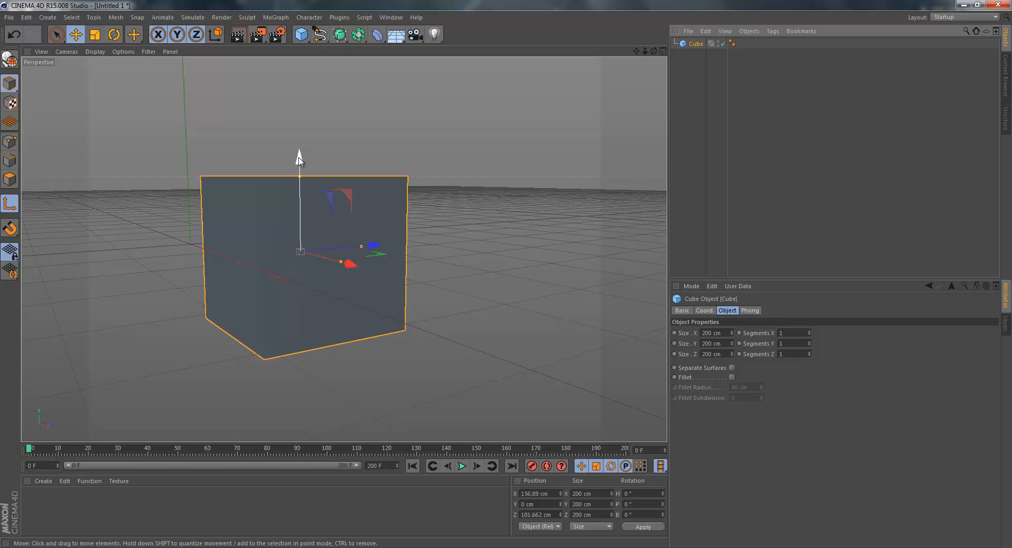
drag(299, 158, 299, 132)
mouse_move(372, 219)
mouse_down()
mouse_move(396, 221)
mouse_move(360, 220)
mouse_up()
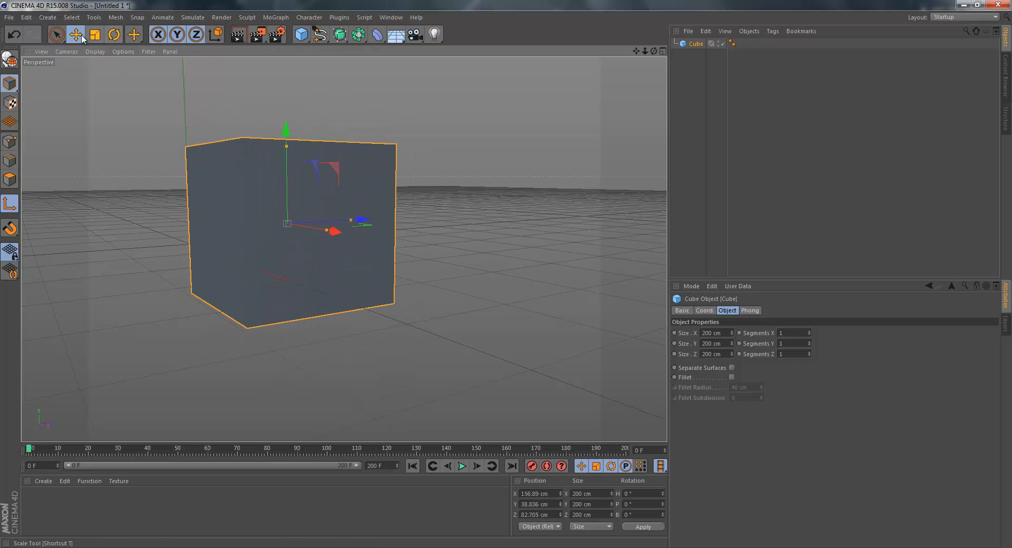
Scale the cube with the Scale tool to about 374 cm in X and 214 cm in Y and Z.
click(94, 35)
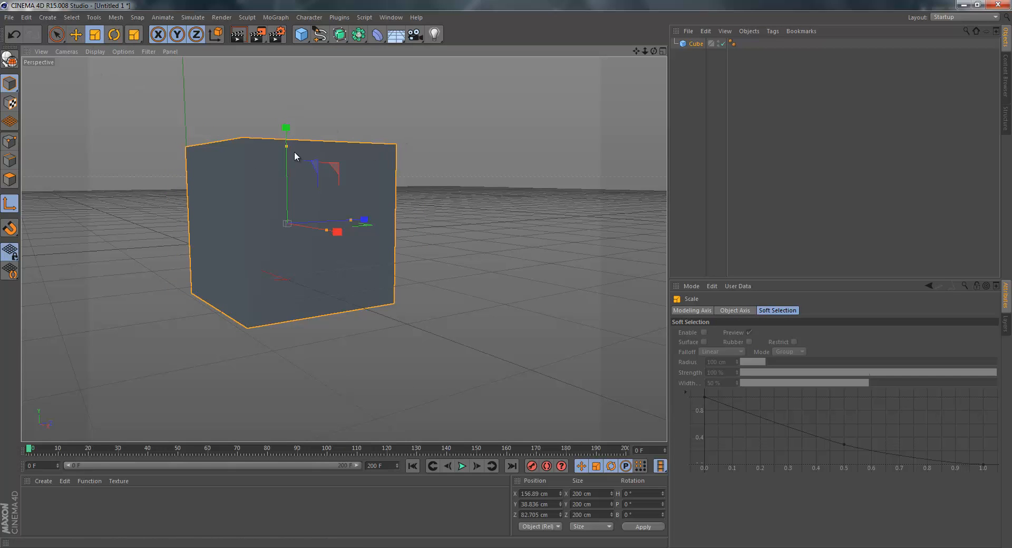
drag(656, 48, 426, 213)
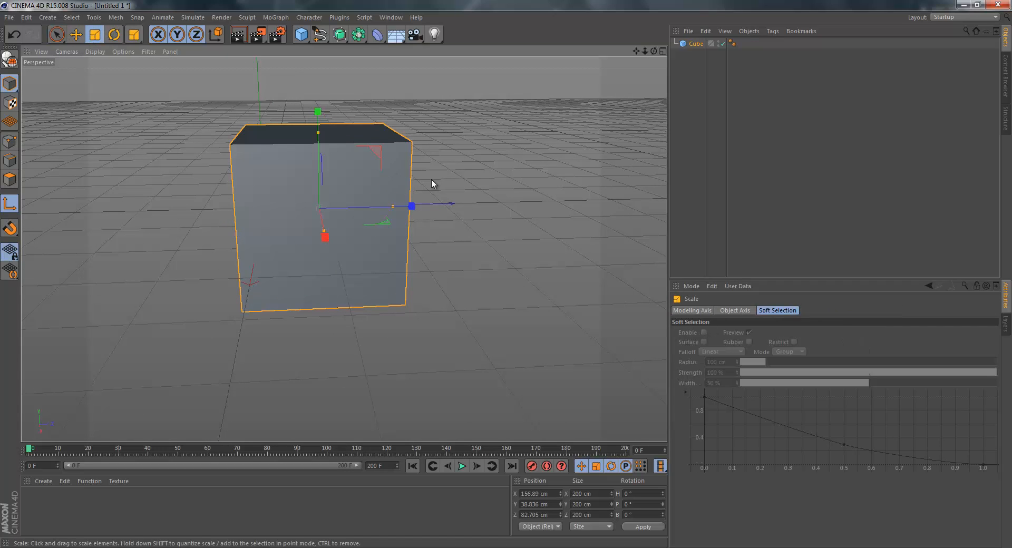
key(y)
drag(412, 206, 430, 230)
drag(325, 236, 335, 112)
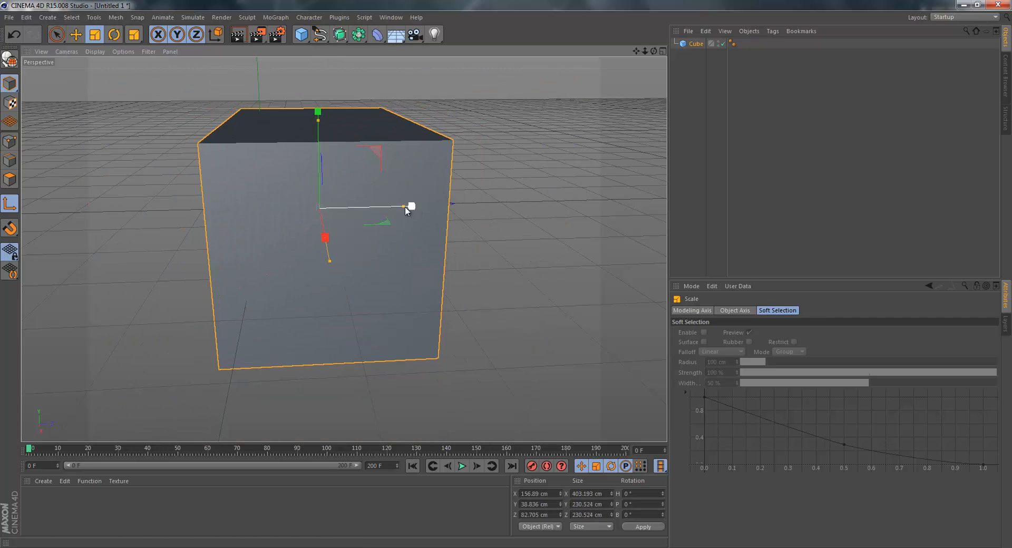
mouse_move(410, 207)
mouse_down()
mouse_move(441, 208)
mouse_move(424, 202)
mouse_up()
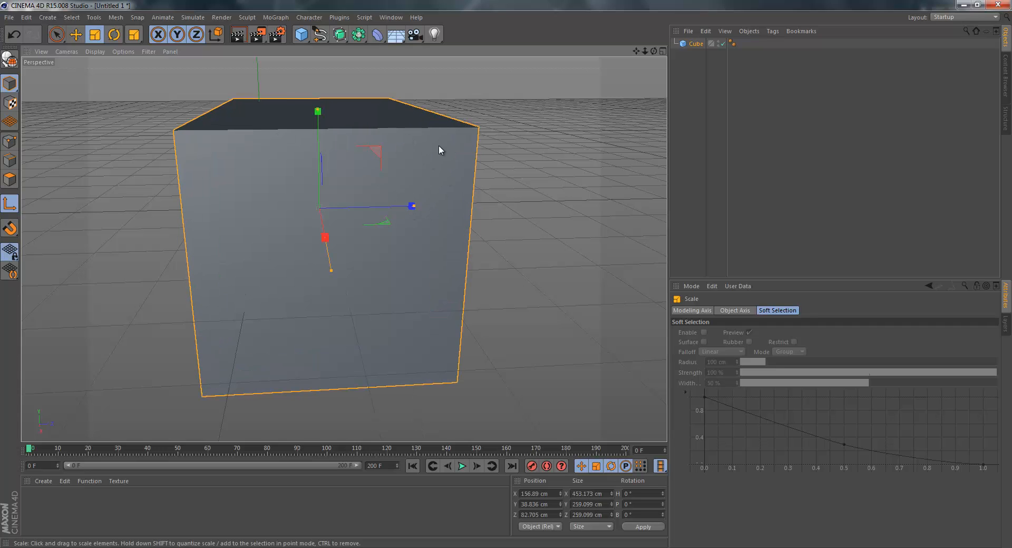
drag(406, 112, 318, 130)
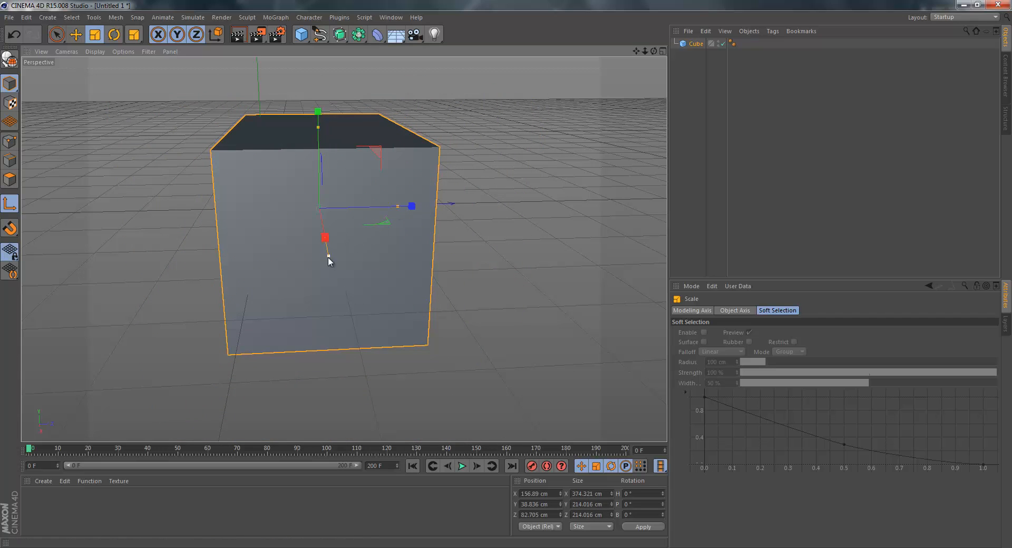
Resize the cube along its individual axes to about 275 cm in X, 253 cm in Y and 126 cm in Z.
drag(653, 51, 608, 75)
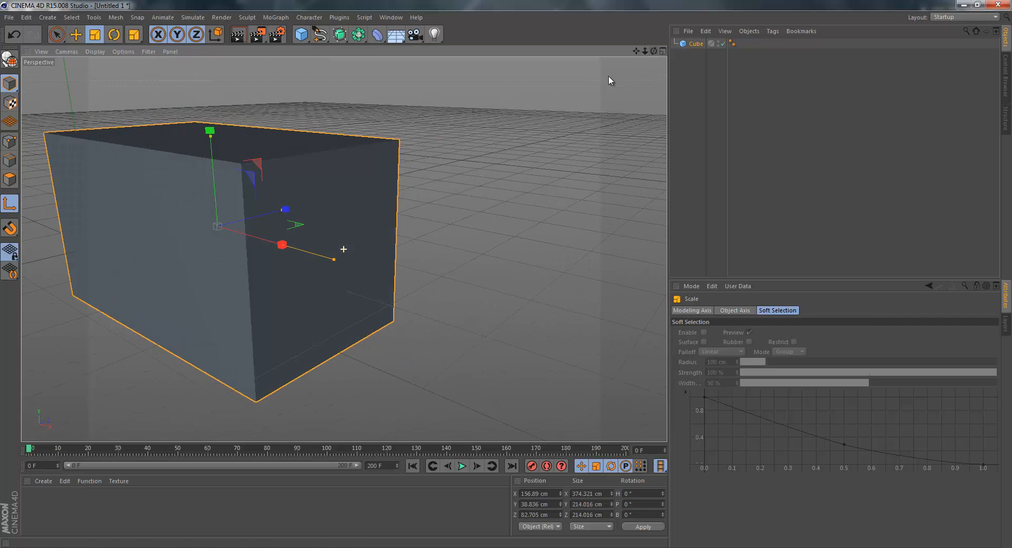
drag(335, 257, 223, 243)
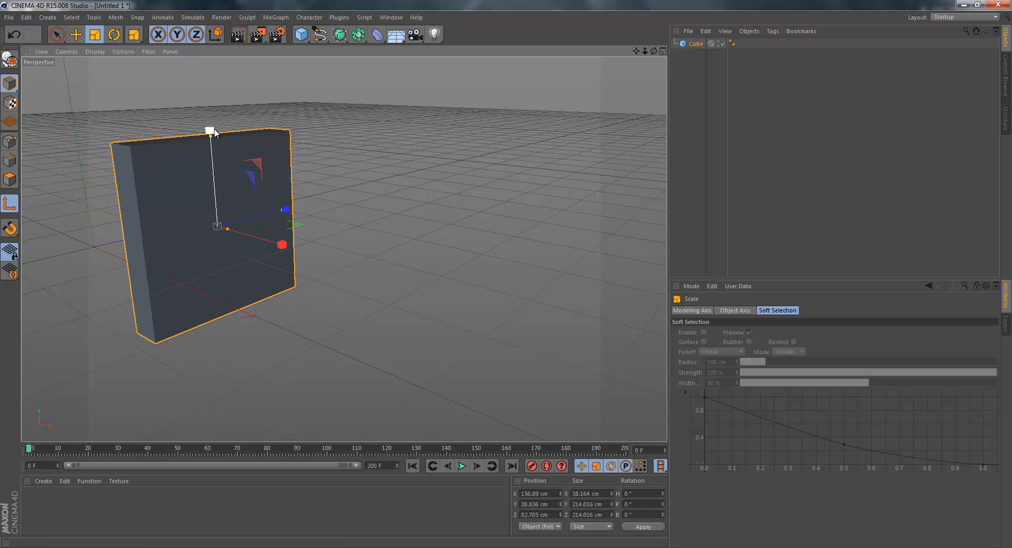
drag(210, 138, 237, 131)
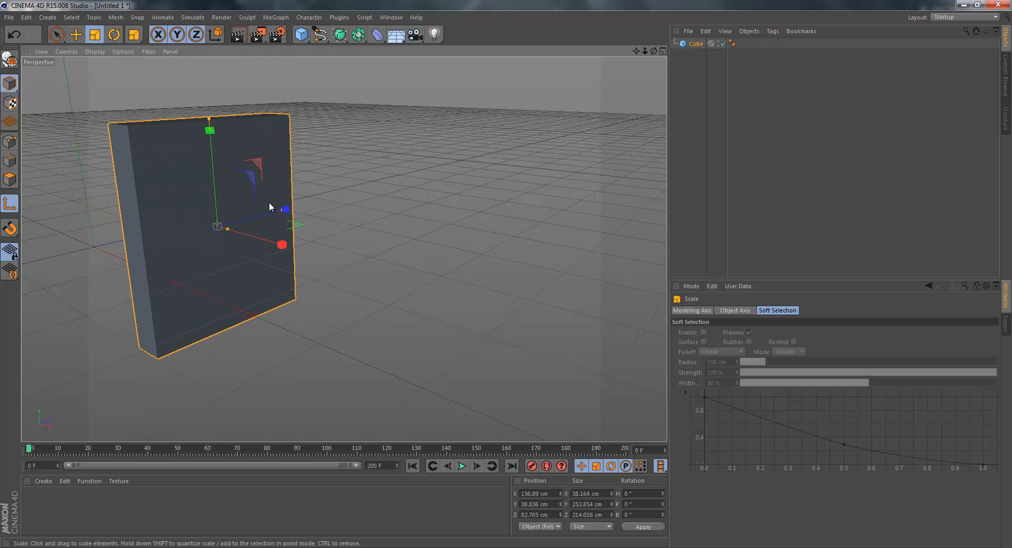
drag(281, 213, 255, 181)
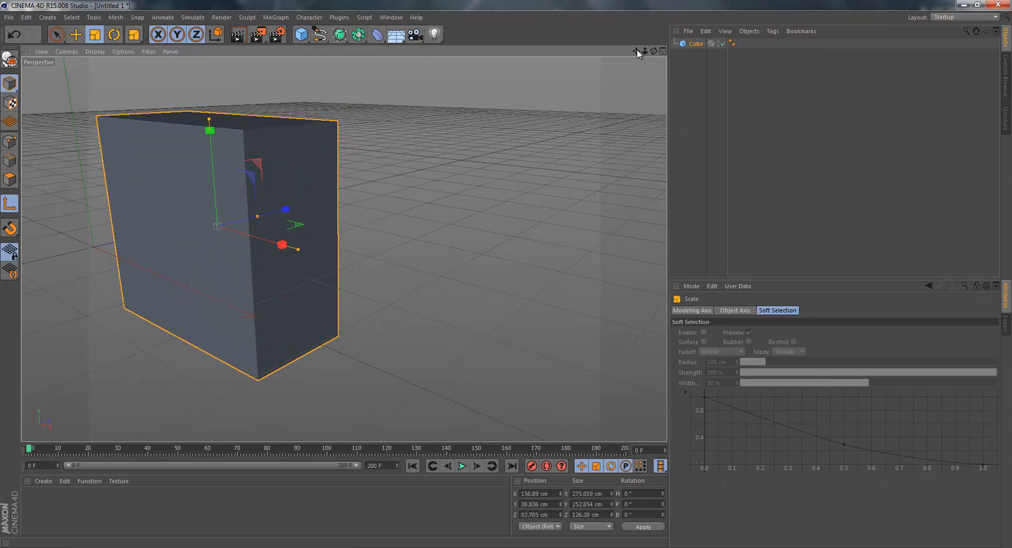
Replace the resized cube with a new default cube primitive and make Live Selection the active tool.
click(696, 46)
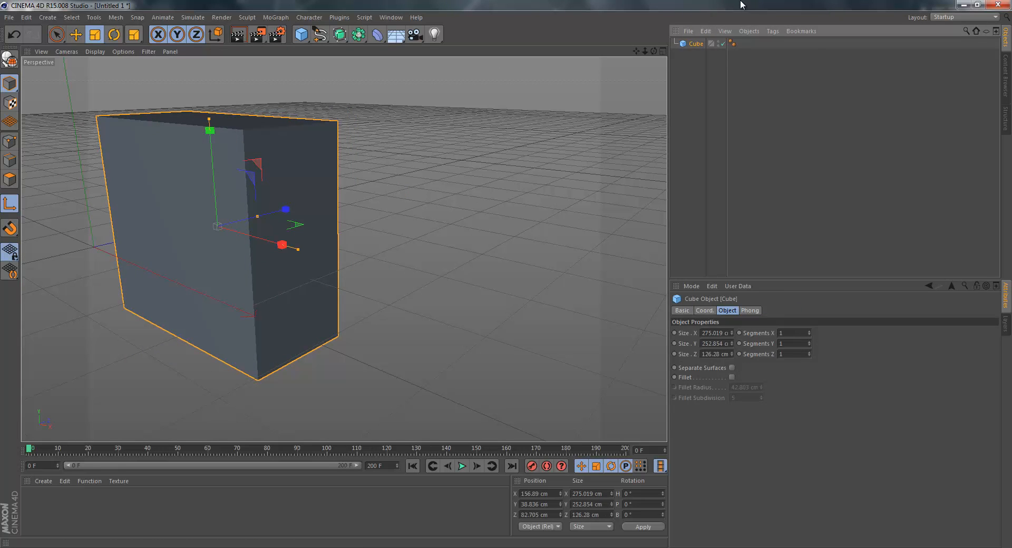
key(Delete)
click(100, 36)
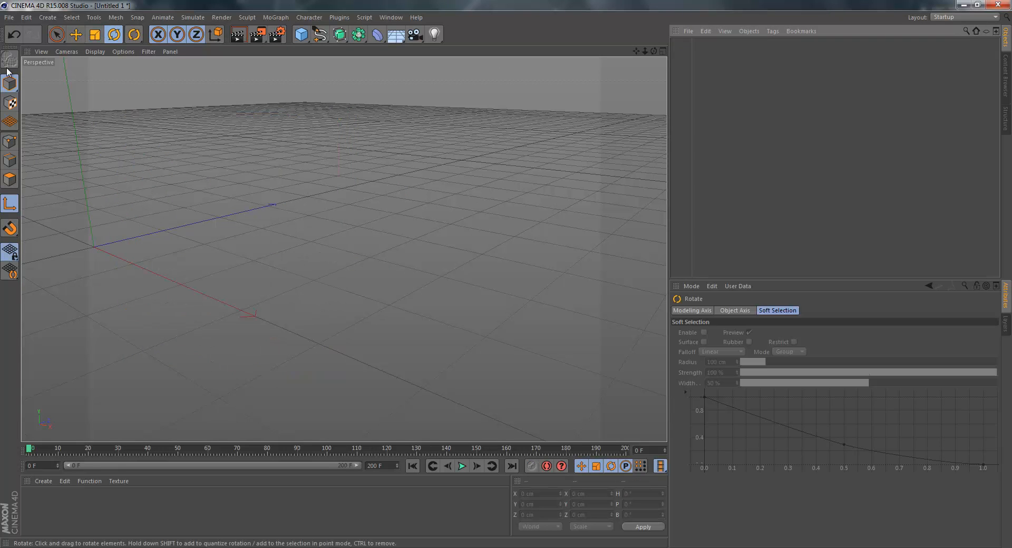
click(57, 34)
click(296, 34)
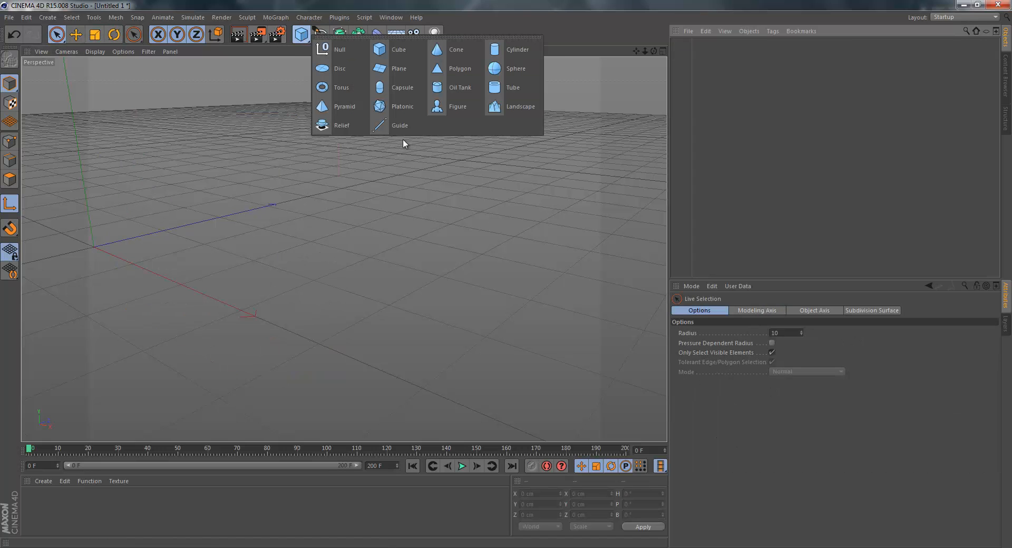
click(398, 52)
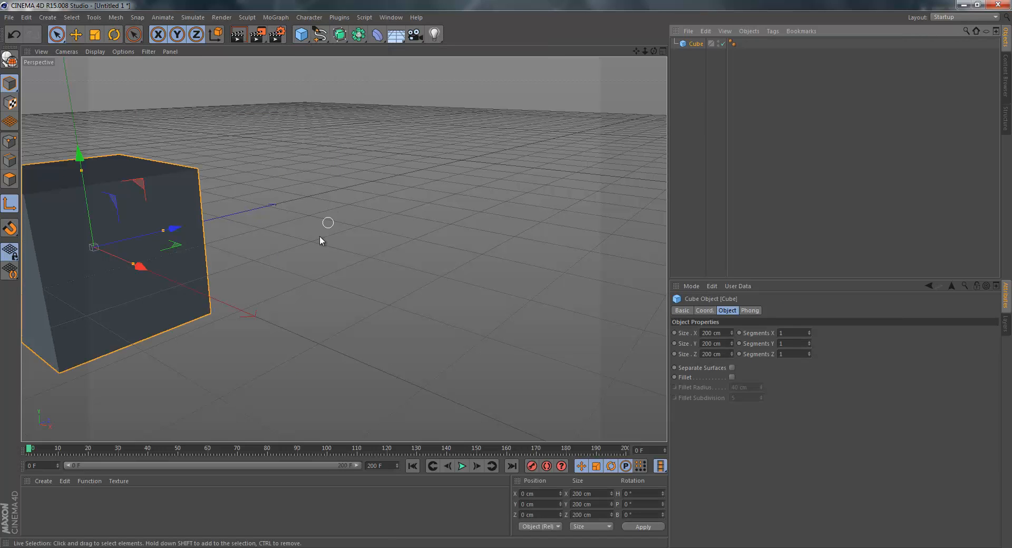
Move the new cube to about 285 cm in X, 55 cm in Y and 145 cm in Z.
drag(140, 267, 413, 237)
drag(447, 305, 406, 293)
key(ctrl+z)
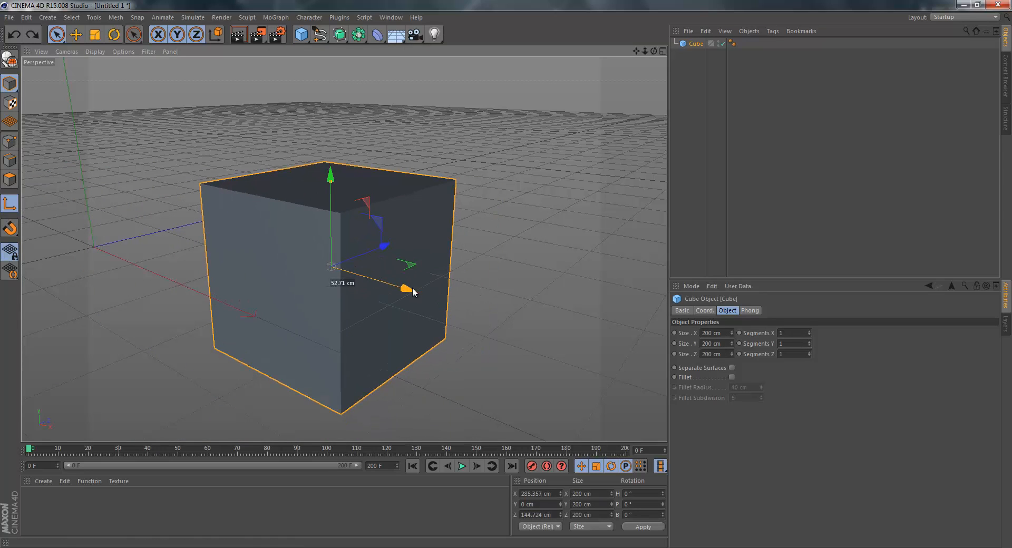
drag(330, 176, 330, 130)
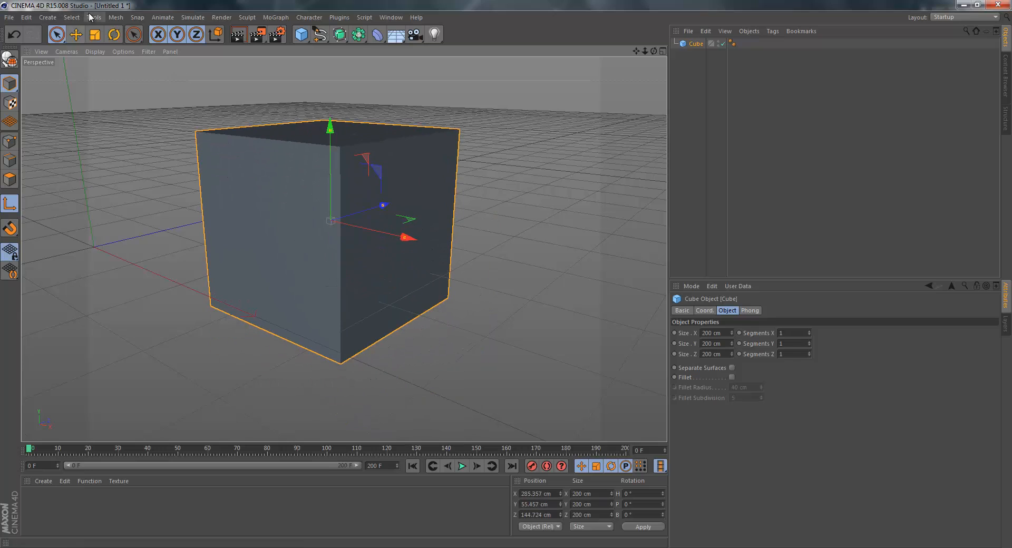
Turn the cube about its vertical axis with the Rotate tool and set its H rotation to 90°.
click(114, 35)
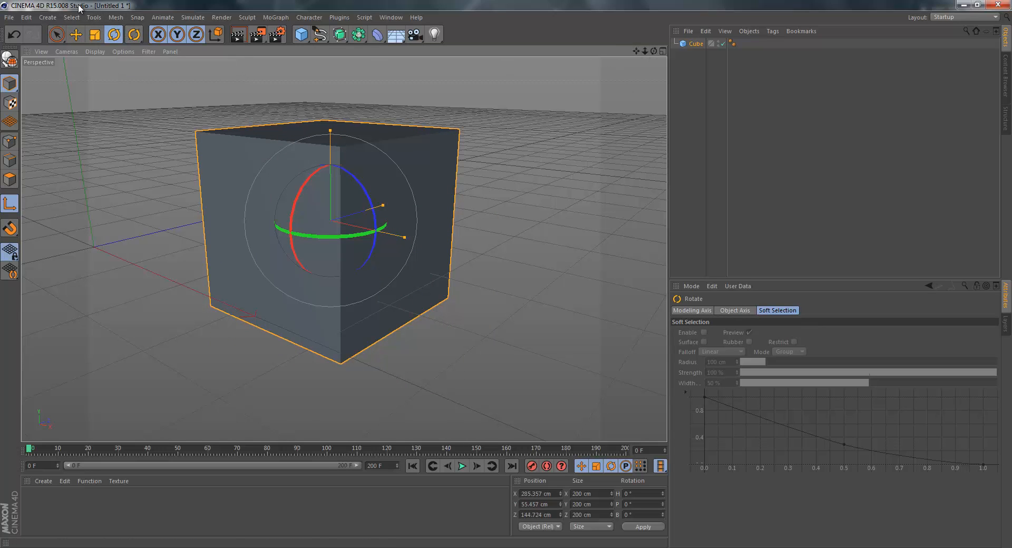
click(54, 36)
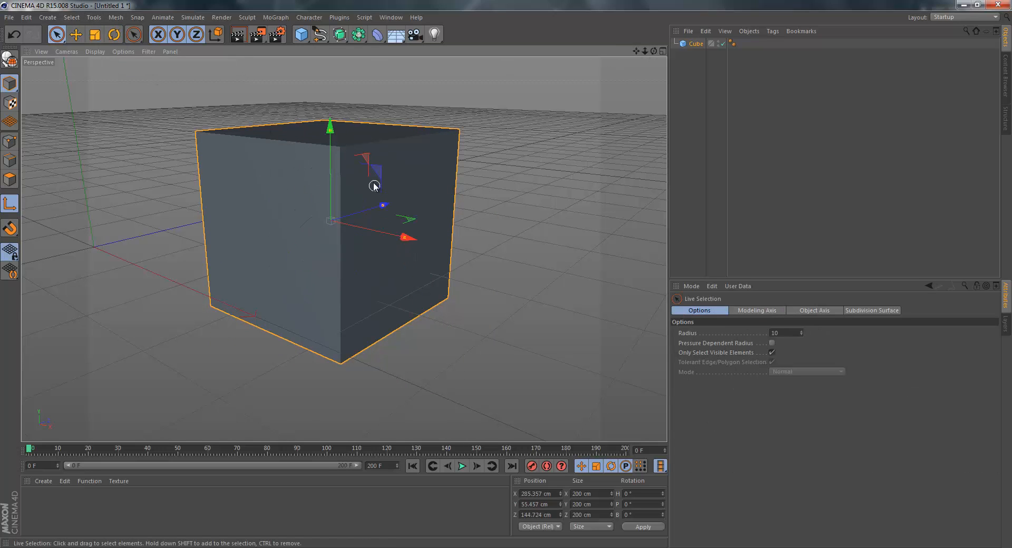
click(114, 35)
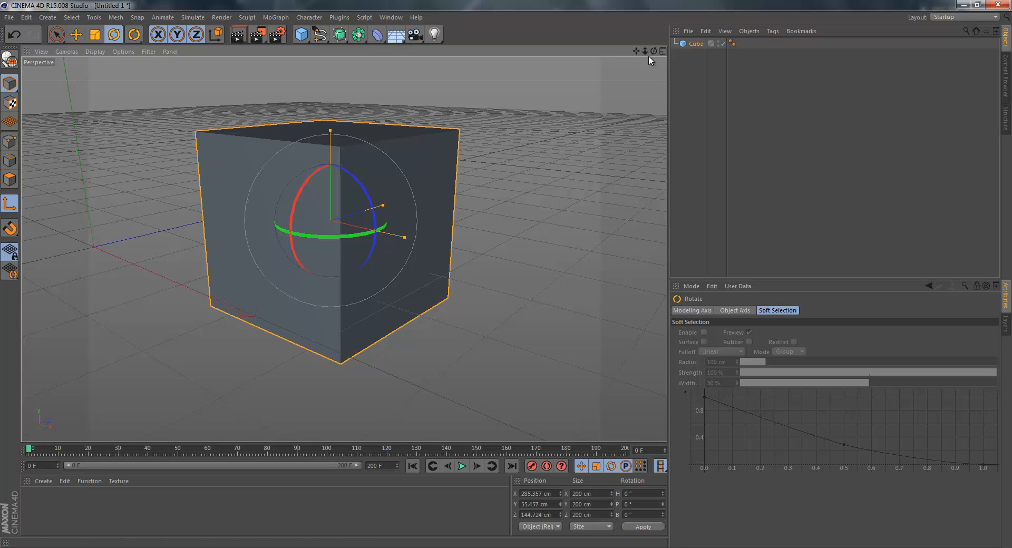
drag(654, 51, 508, 278)
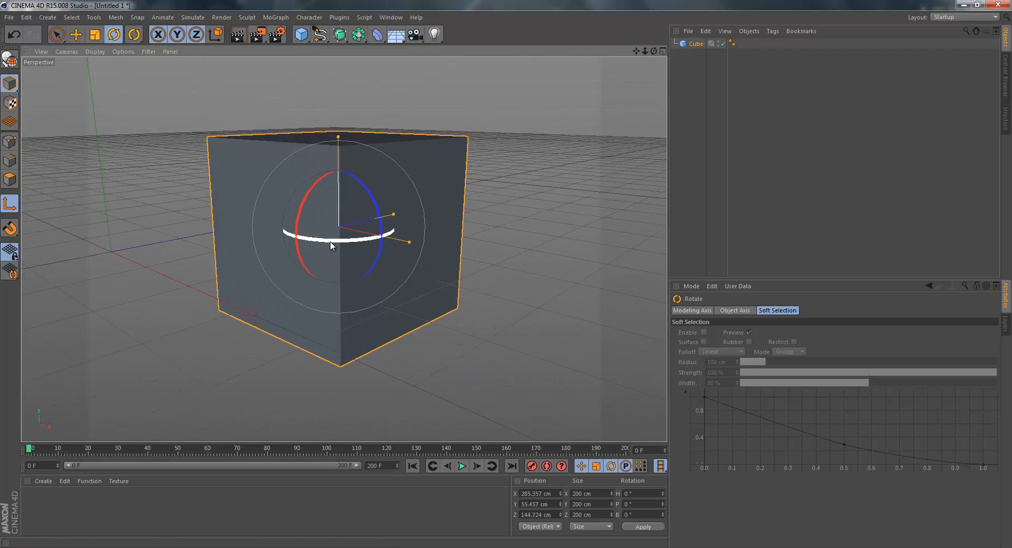
drag(331, 245, 505, 274)
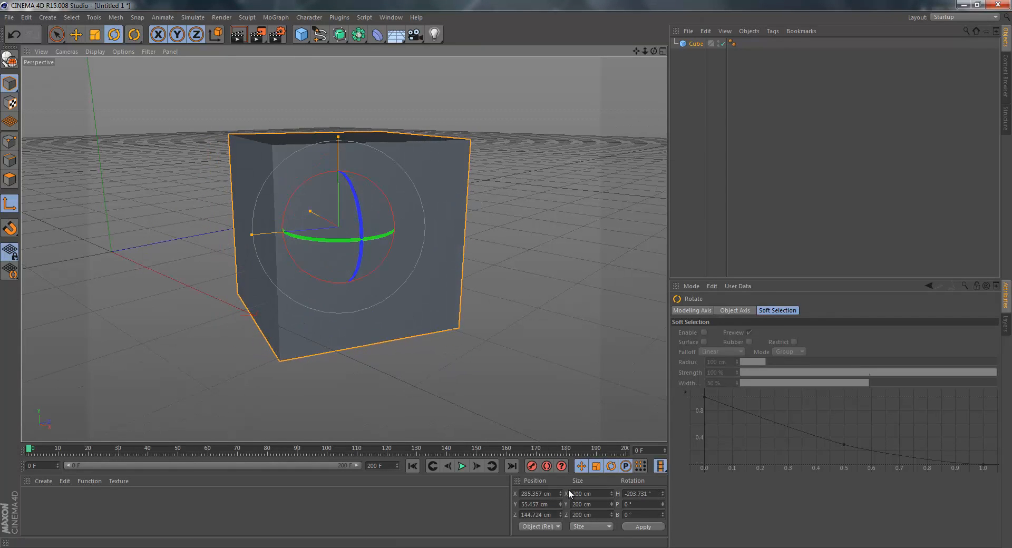
drag(338, 239, 667, 424)
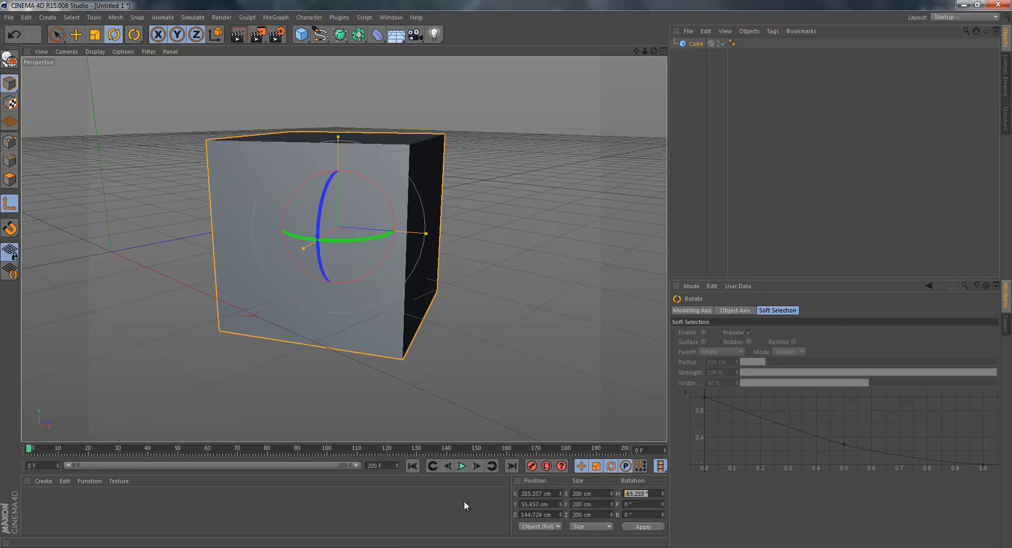
text(90)
key(Return)
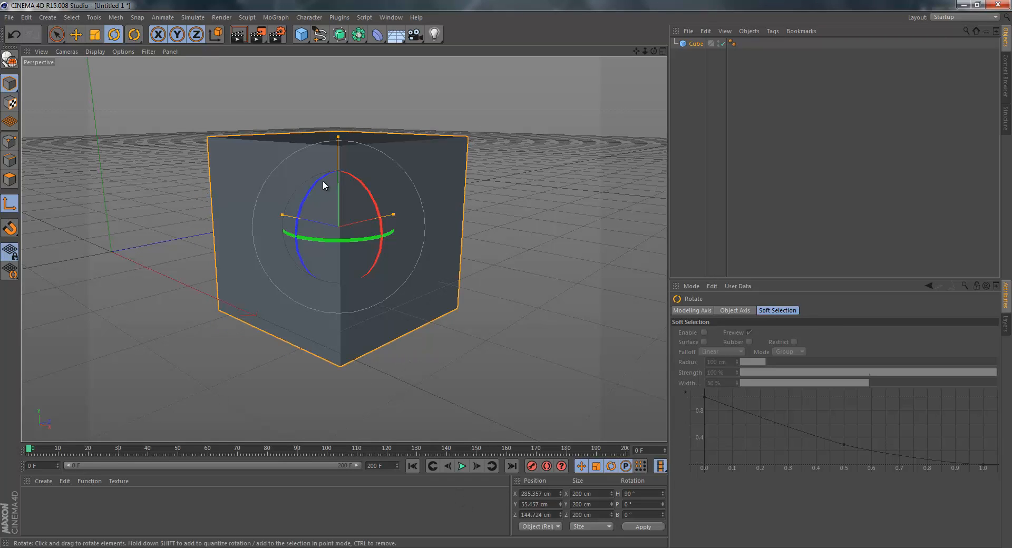
Rotate the cube about its Z axis and set its B rotation to 90°.
drag(295, 214, 508, 280)
drag(307, 200, 463, 379)
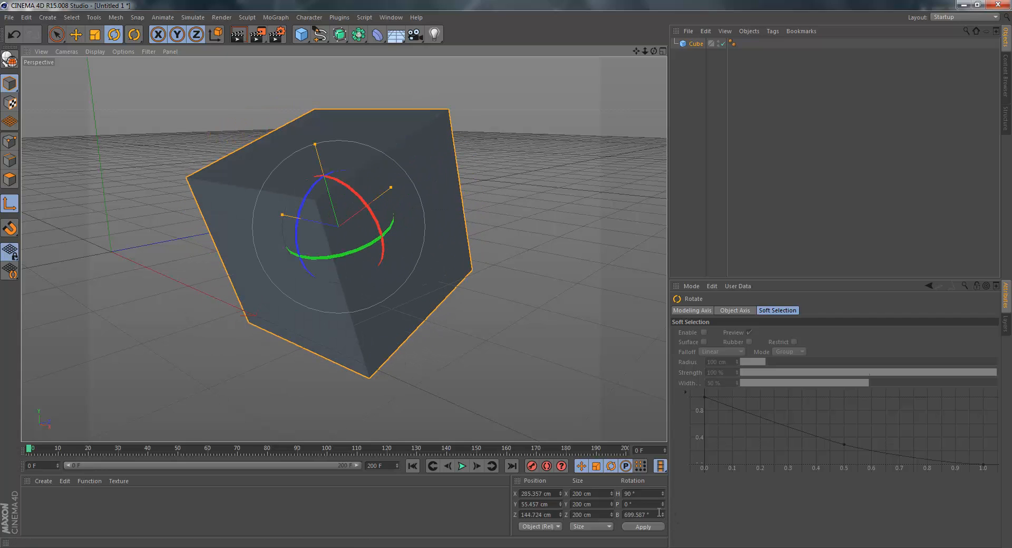
click(659, 512)
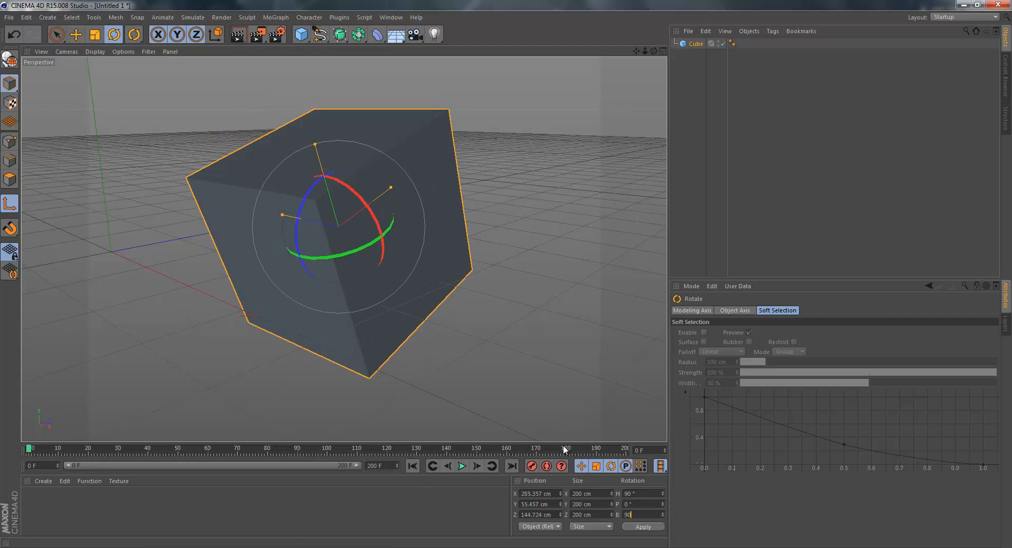
text(90)
key(Return)
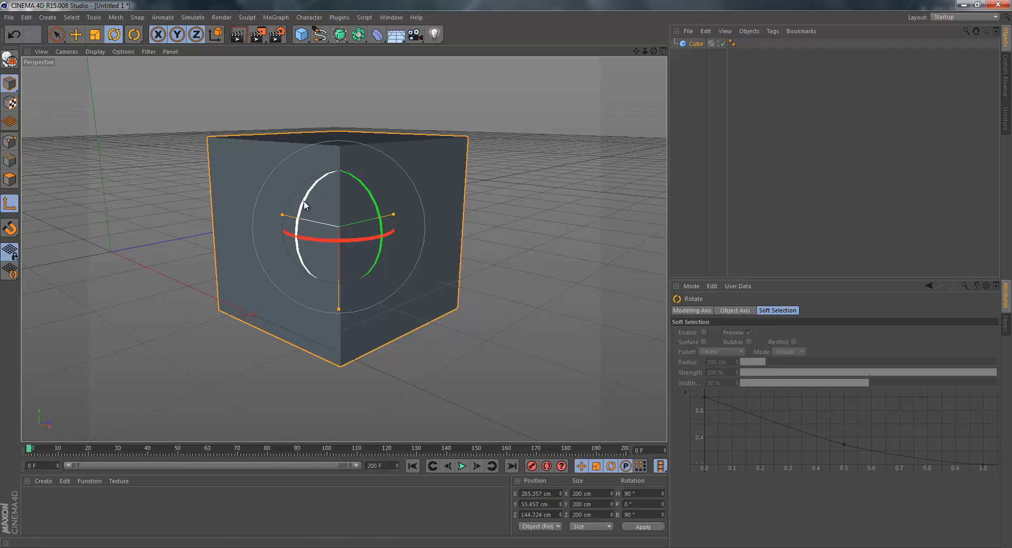
Try rotating the cube freehand with the different rotation rings and undo each trial rotation.
drag(381, 220, 336, 187)
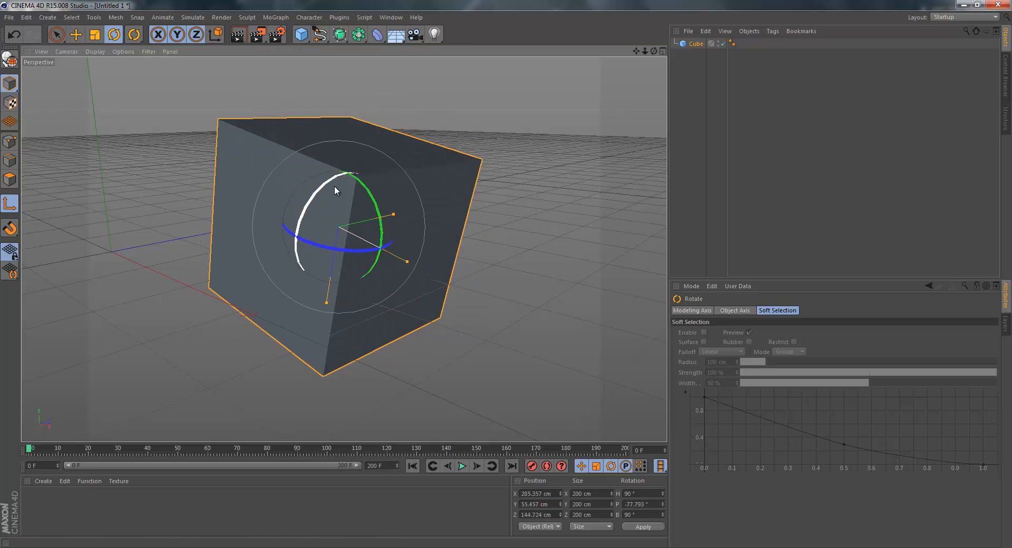
key(ctrl+z)
drag(322, 240, 364, 169)
key(ctrl+z)
key(ctrl+z)
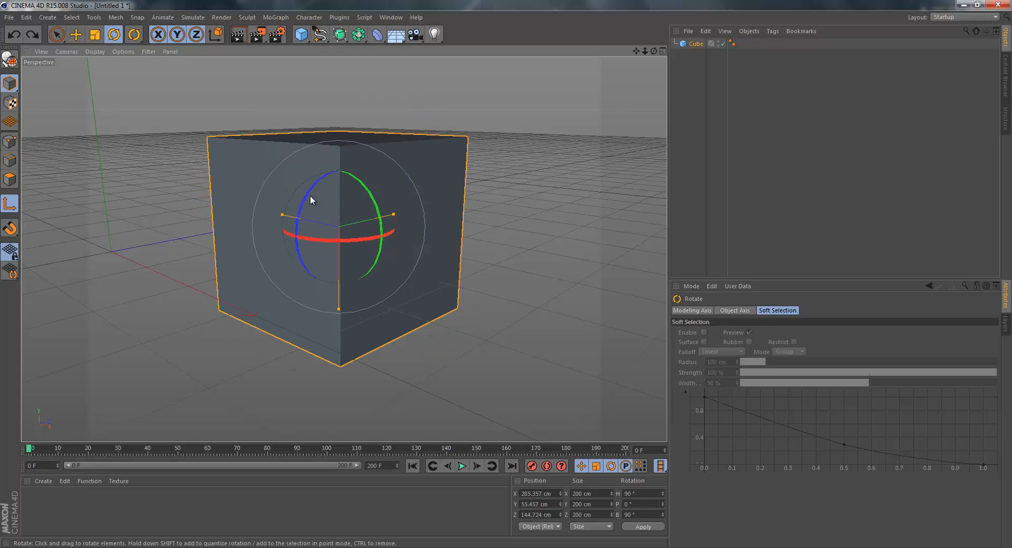
drag(311, 199, 323, 158)
key(ctrl+z)
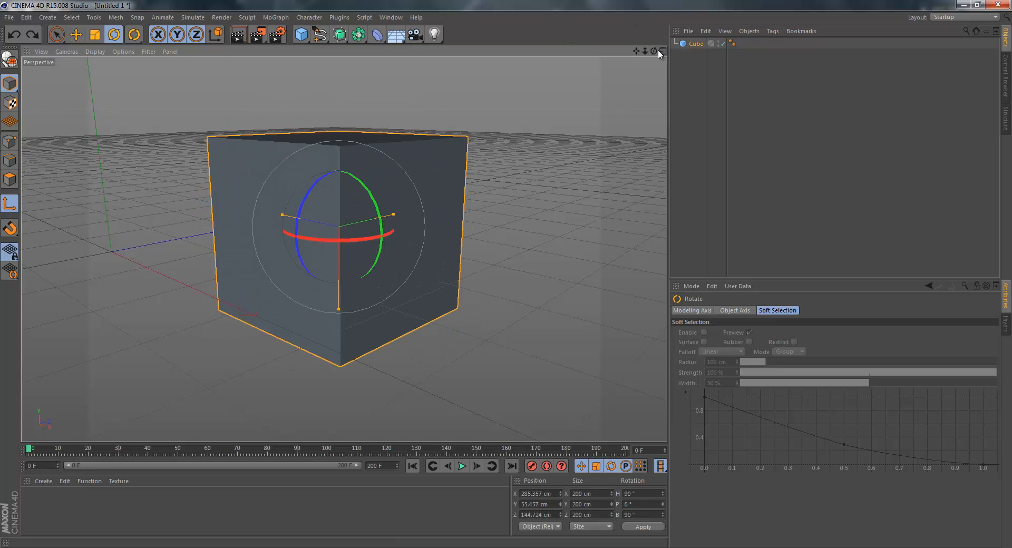
Try rotating the cube freehand from a different viewing angle and undo the rotation.
drag(654, 51, 506, 280)
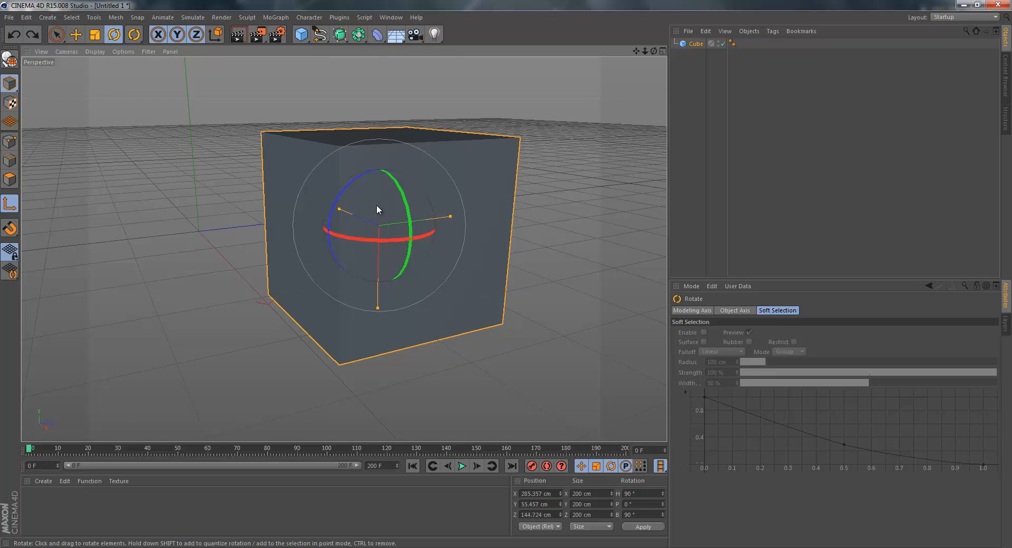
drag(376, 210, 291, 405)
key(ctrl+z)
Switch to Live Selection and slide the cube along its own Y axis to about 90 cm in Z.
click(55, 35)
click(133, 35)
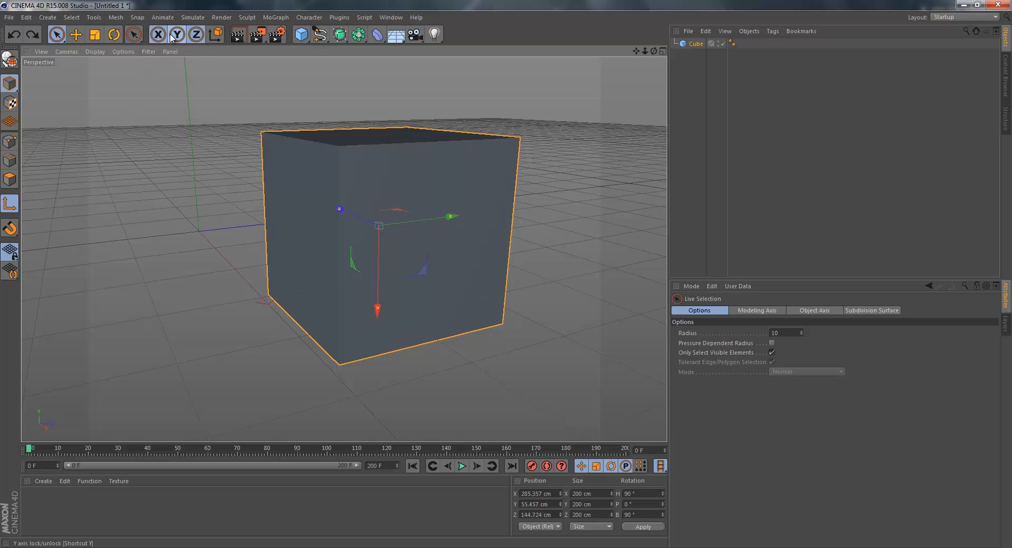
drag(449, 221, 408, 222)
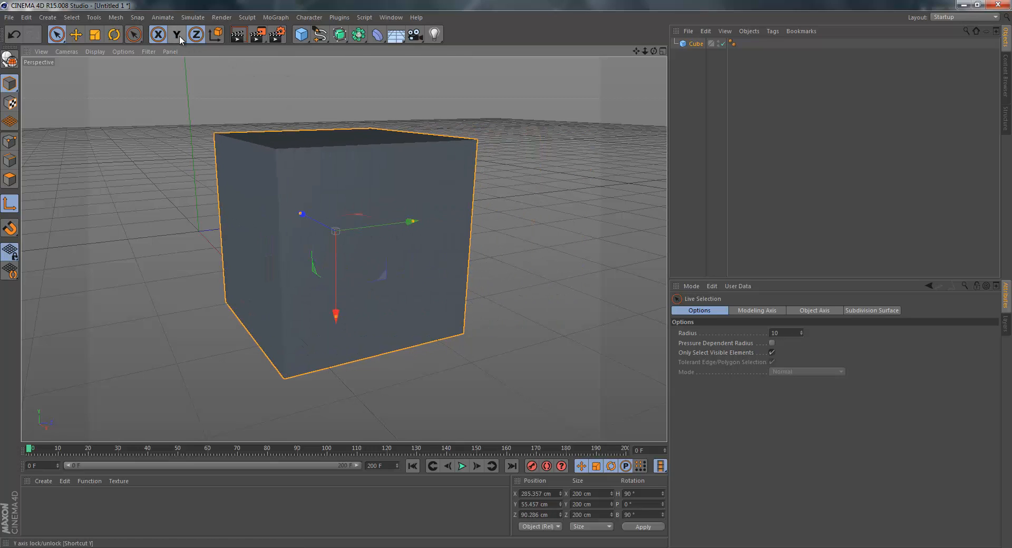
Raise the cube to about 71 cm in Y using the world coordinate system, and switch back to object coordinates.
click(216, 34)
click(217, 34)
click(216, 34)
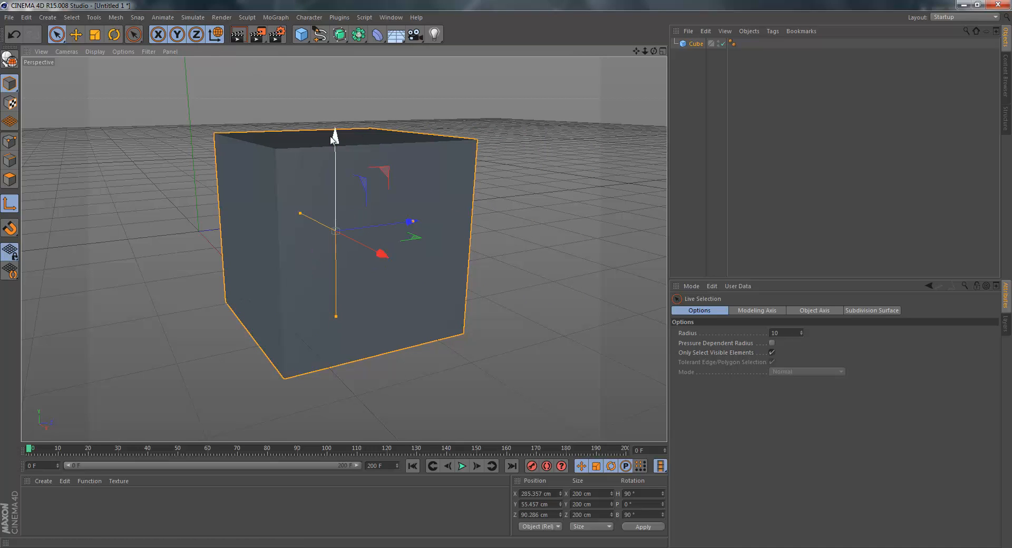
drag(334, 138, 347, 119)
click(217, 35)
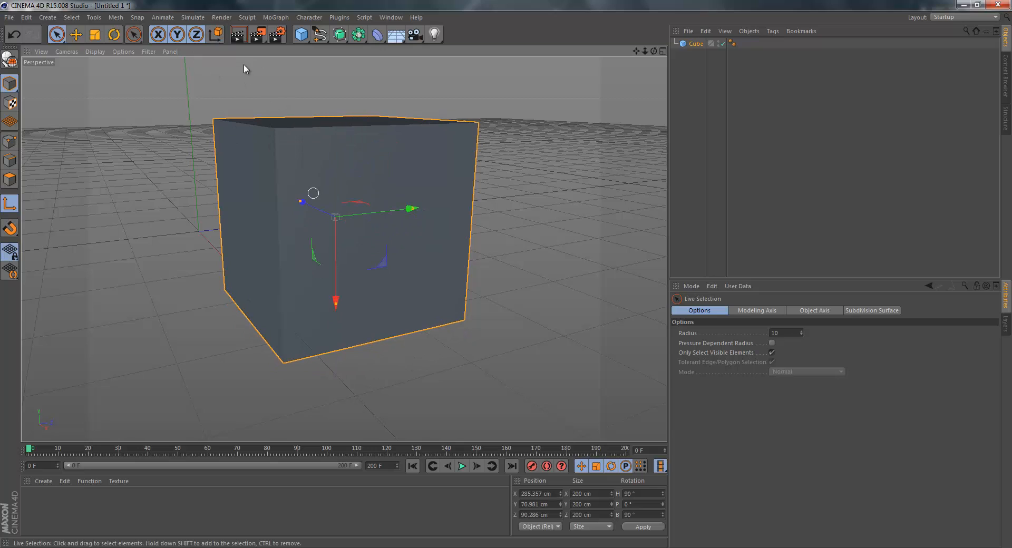
Lower the cube to about 63 cm in Y along the world axis, and return to the object coordinate system.
click(217, 34)
drag(335, 126, 194, 65)
click(216, 35)
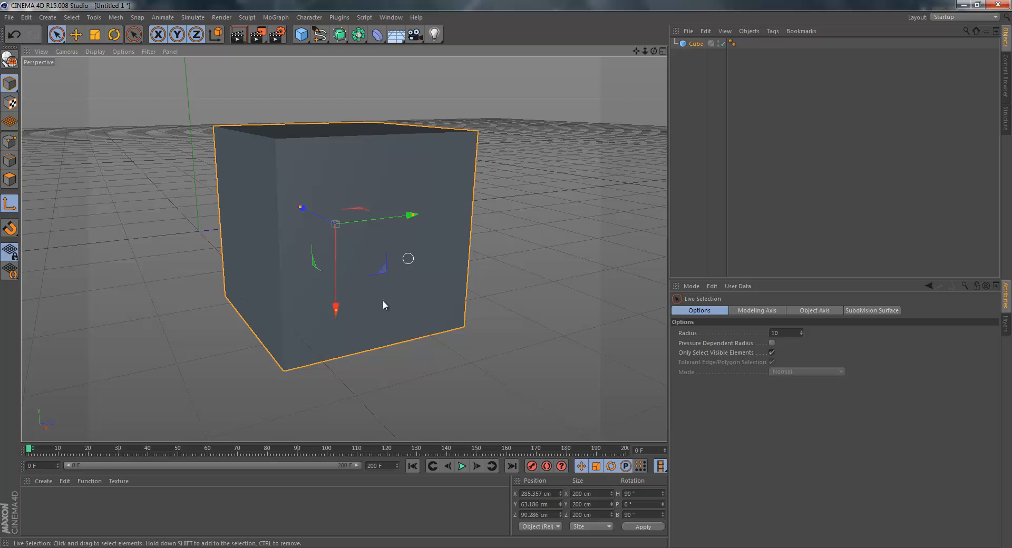
click(216, 35)
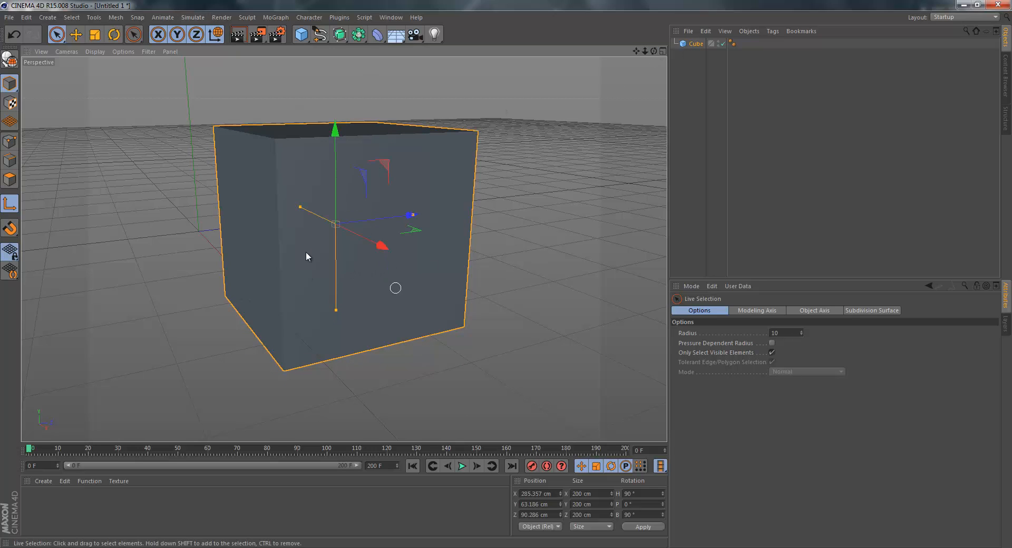
click(216, 35)
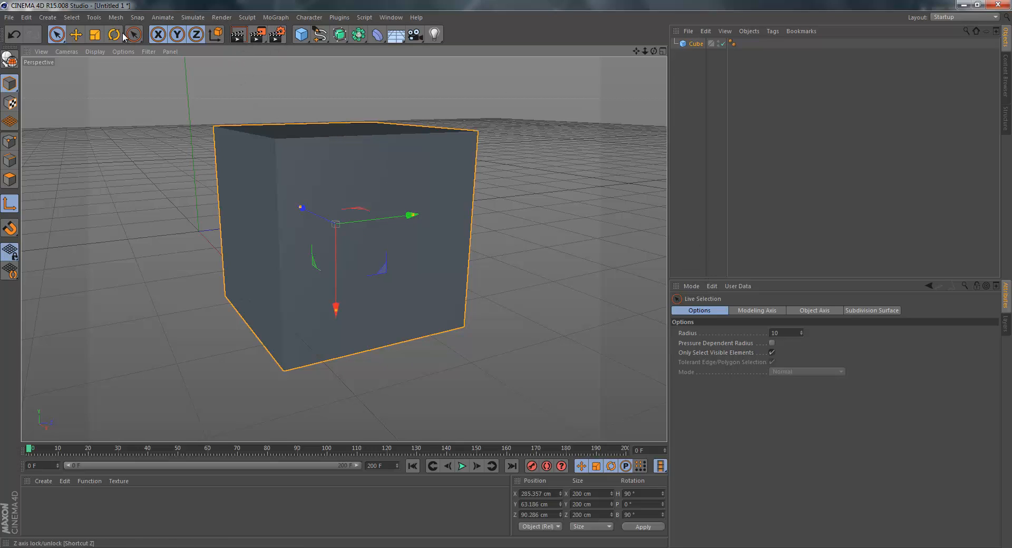
Render the active view to preview the cube, and clear the selection.
click(235, 38)
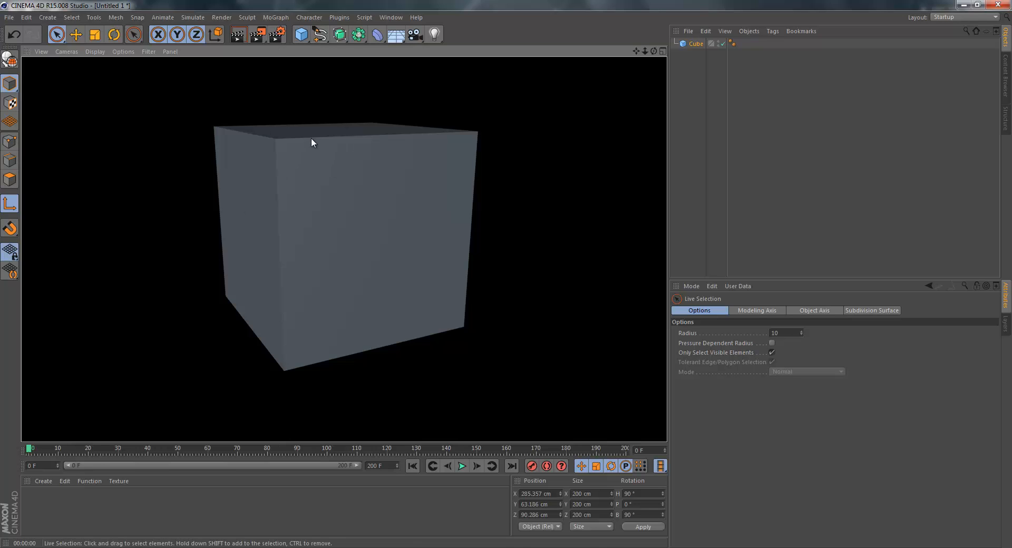
click(286, 83)
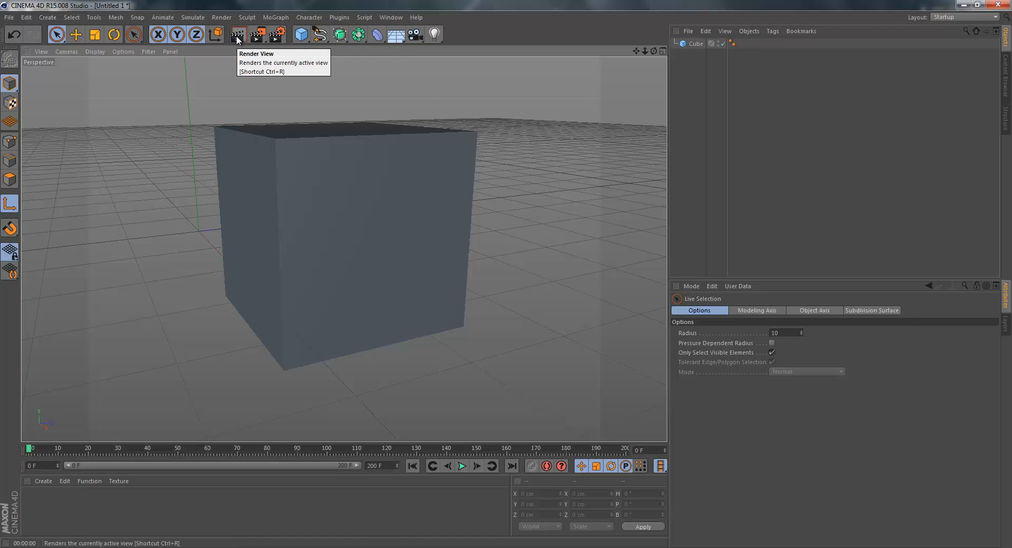
Add a Depth of Field effect in the render settings, remove it again and close the settings.
click(273, 33)
drag(128, 7, 351, 85)
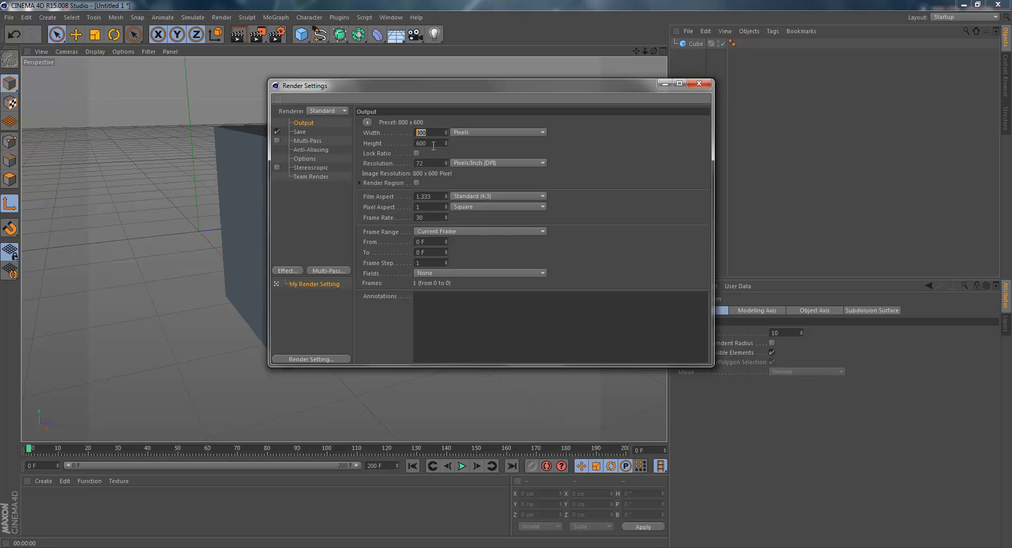
click(290, 263)
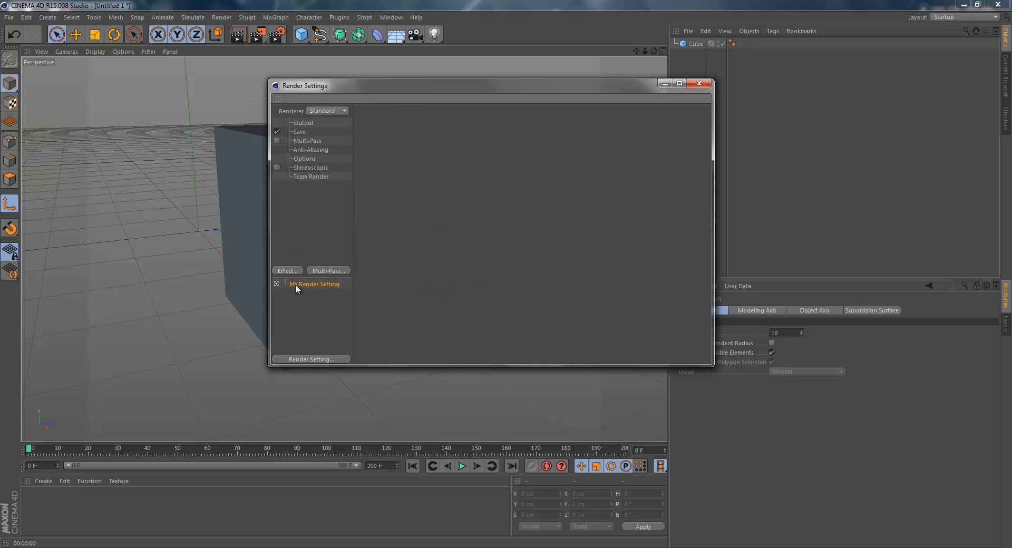
click(289, 270)
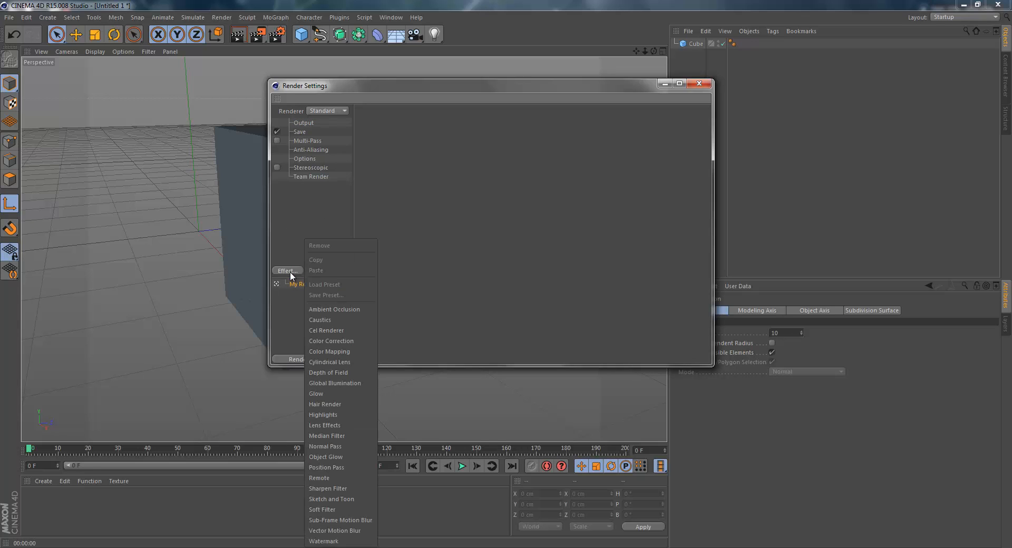
click(346, 373)
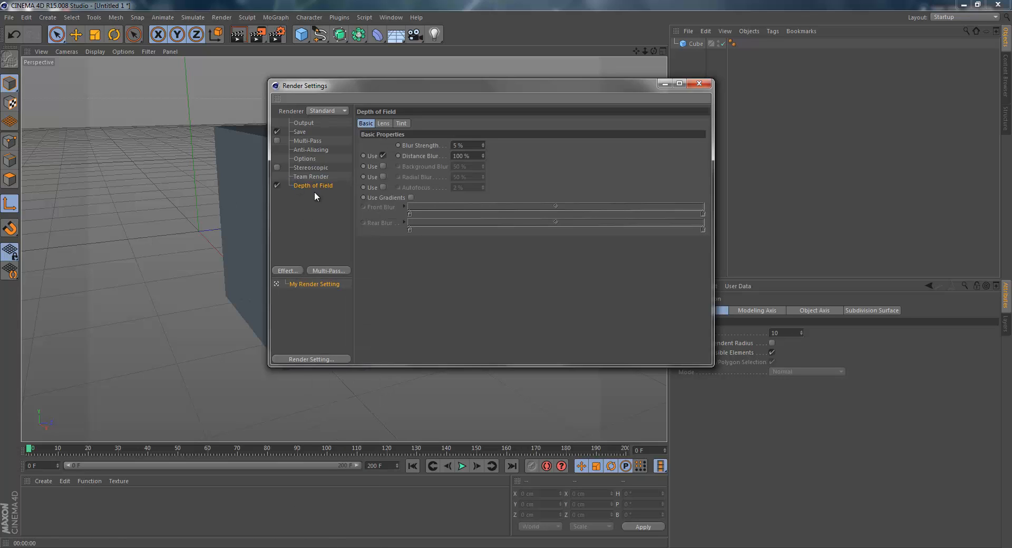
key(Delete)
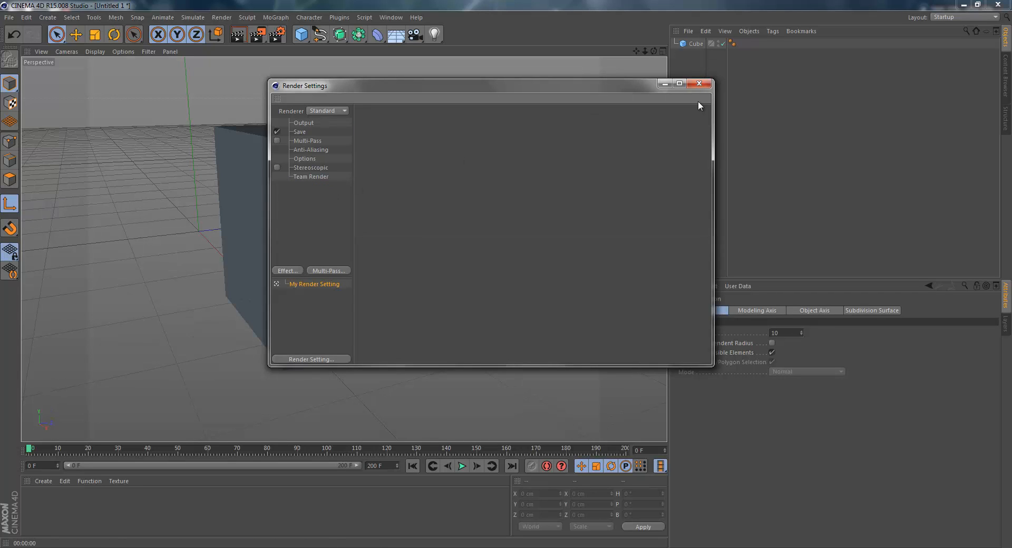
click(699, 84)
Select the cube in the viewport and delete it.
click(388, 163)
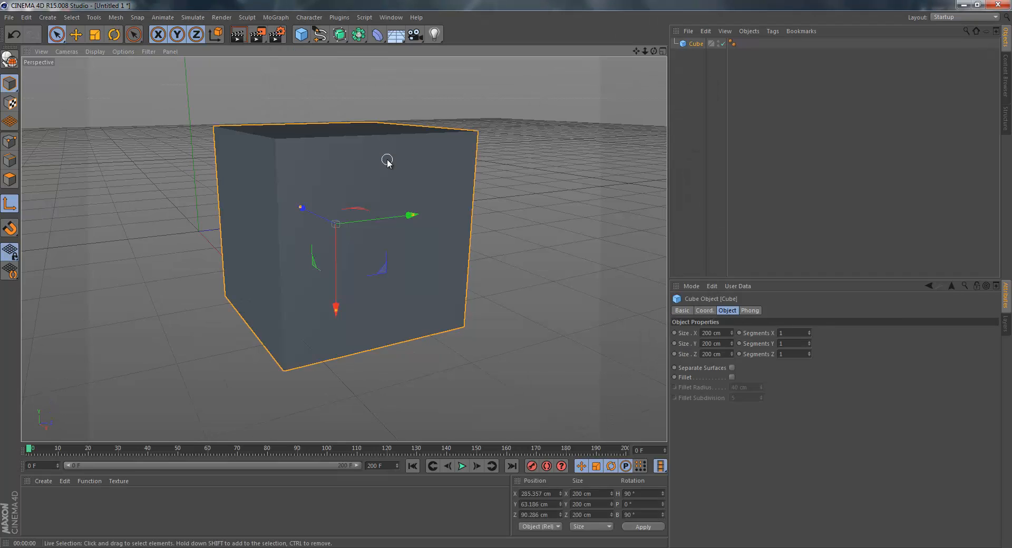
key(Delete)
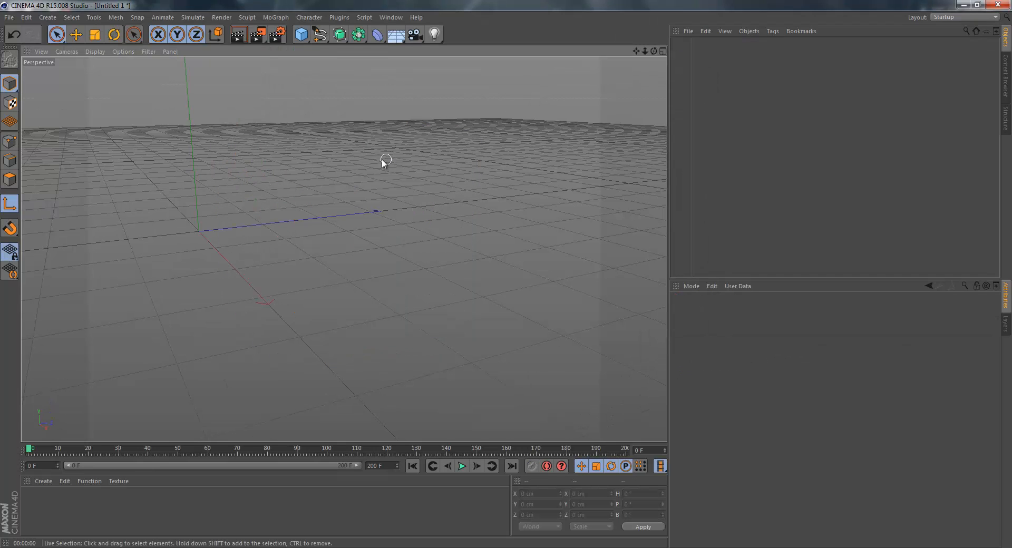
Add a cube and a cone primitive, placing the cone beside the cube at about 238 cm in Z.
click(300, 42)
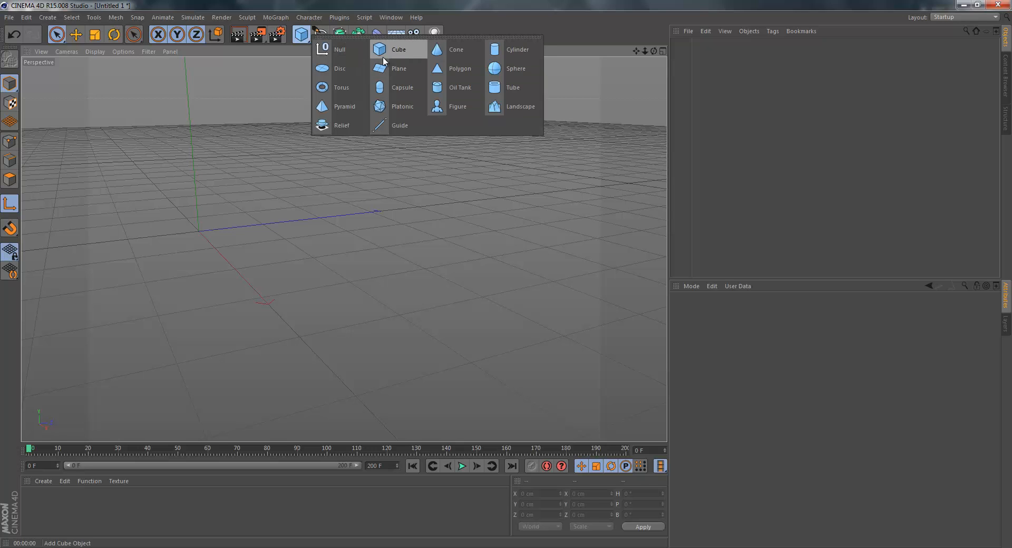
click(383, 60)
click(301, 34)
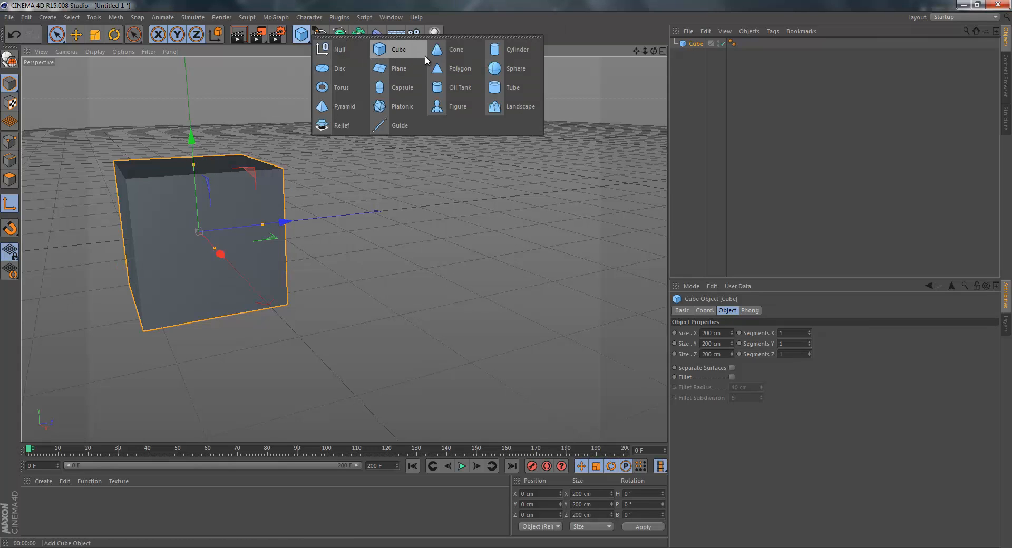
click(440, 51)
drag(287, 216, 418, 188)
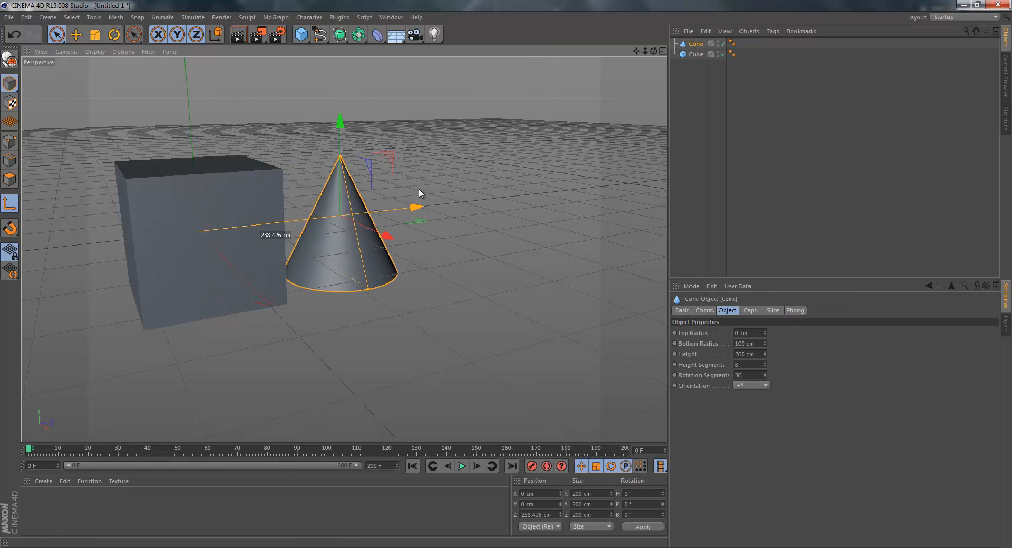
Add a cylinder primitive and move it in front of the cube to about 309 cm in X.
click(301, 34)
click(520, 46)
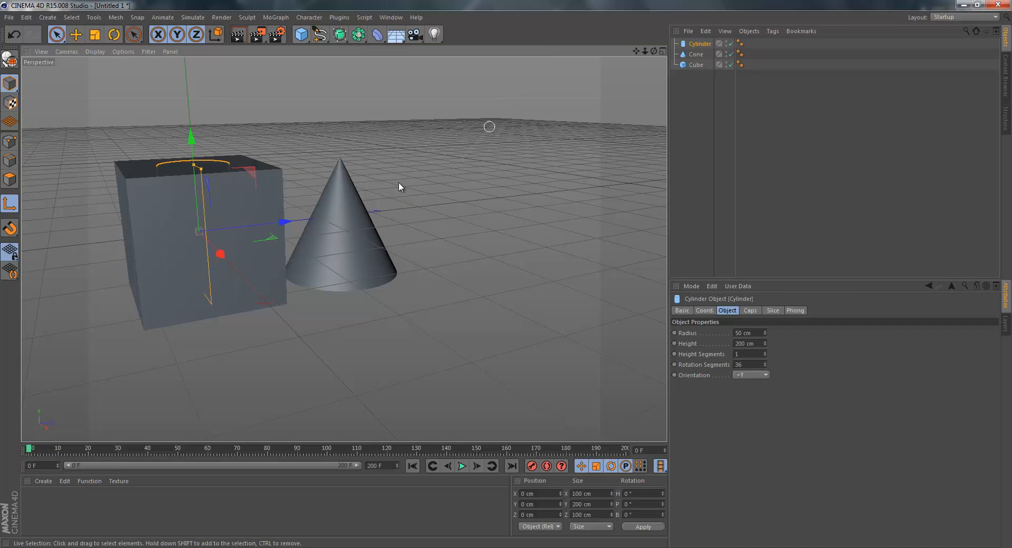
drag(220, 254, 335, 274)
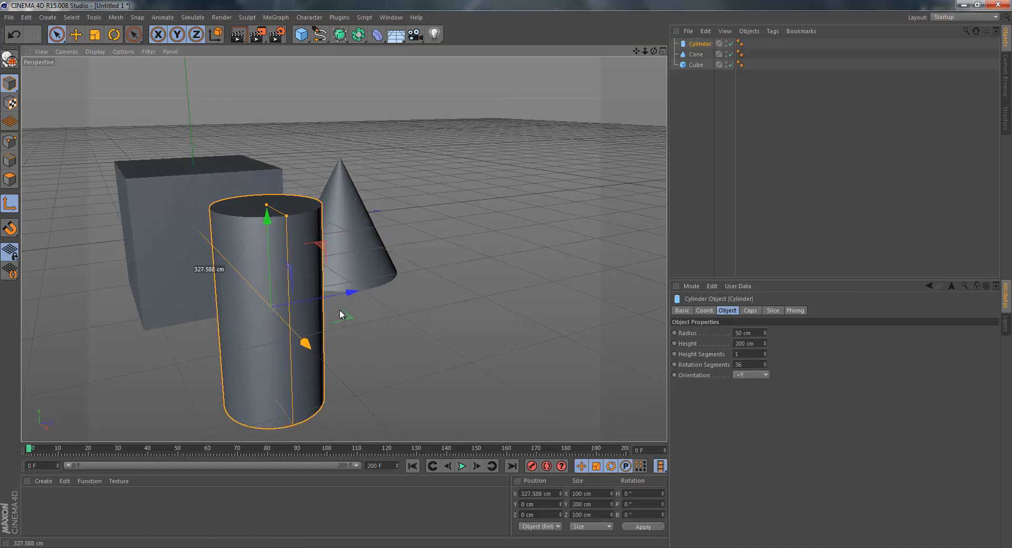
Add a pyramid primitive and move it to about 289 cm in X and 226 cm in Z.
click(301, 35)
click(336, 106)
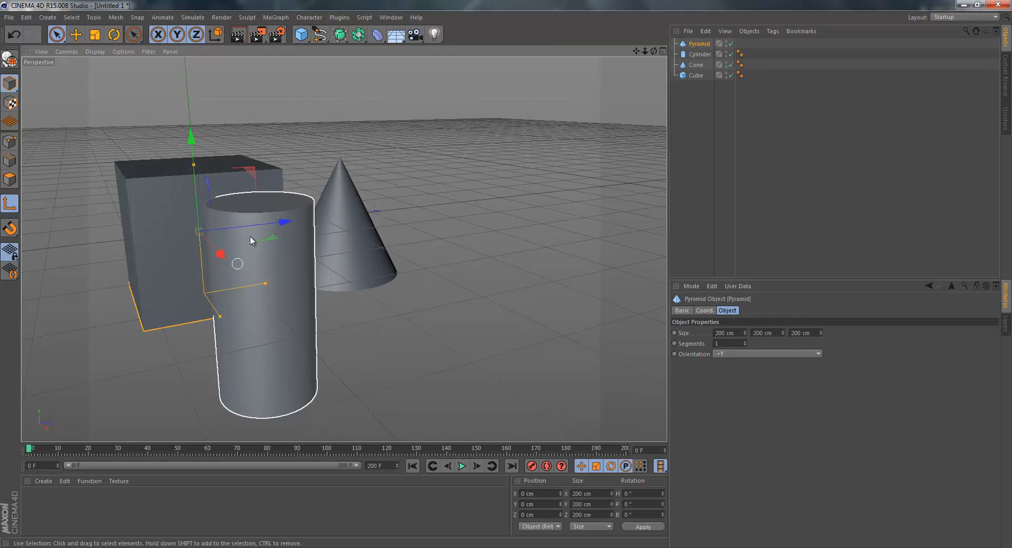
drag(284, 222, 510, 255)
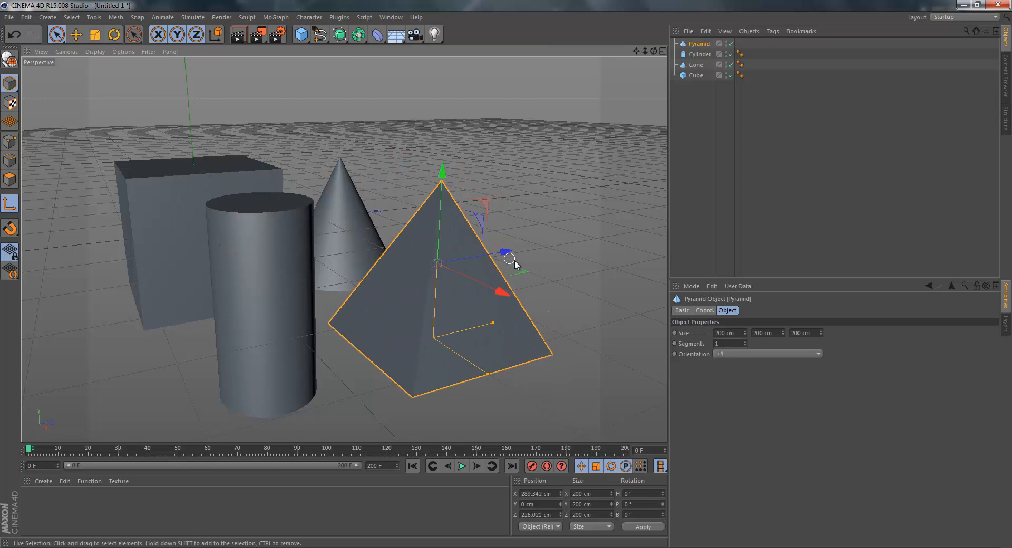
Select the pyramid, cone, cylinder and cube together and delete them.
shift+click(345, 224)
shift+click(295, 265)
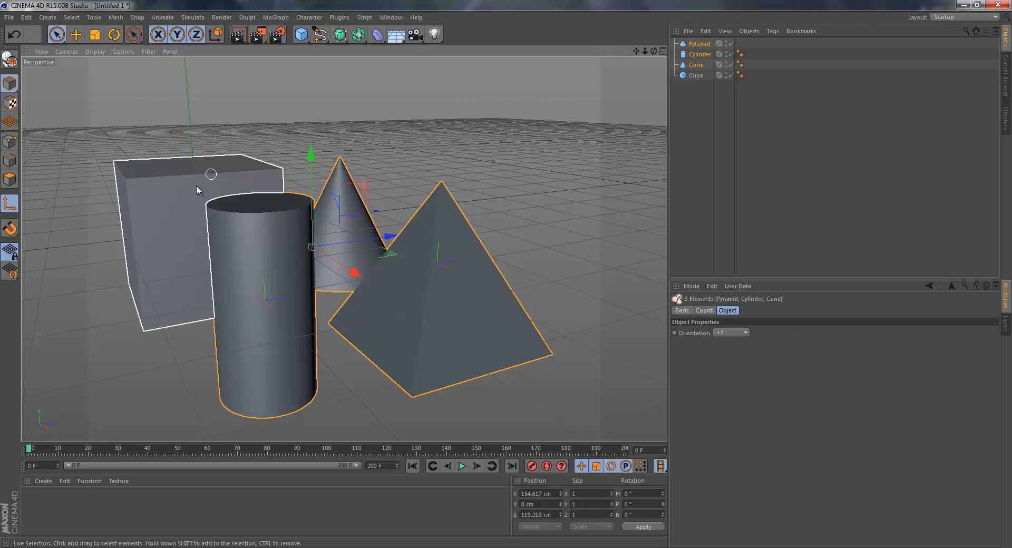
shift+click(179, 184)
key(Delete)
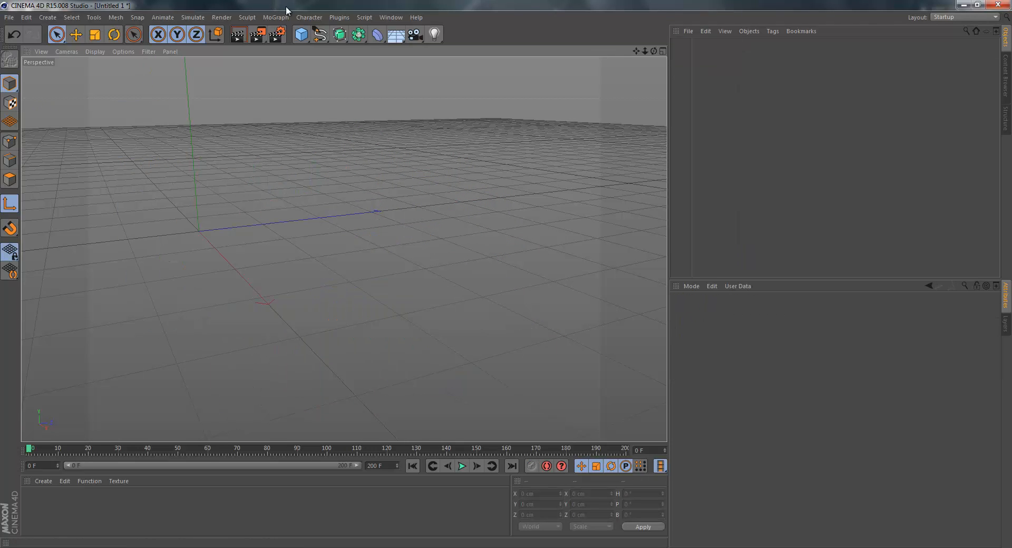
Add a Circle spline to the empty scene and delete it again.
click(300, 36)
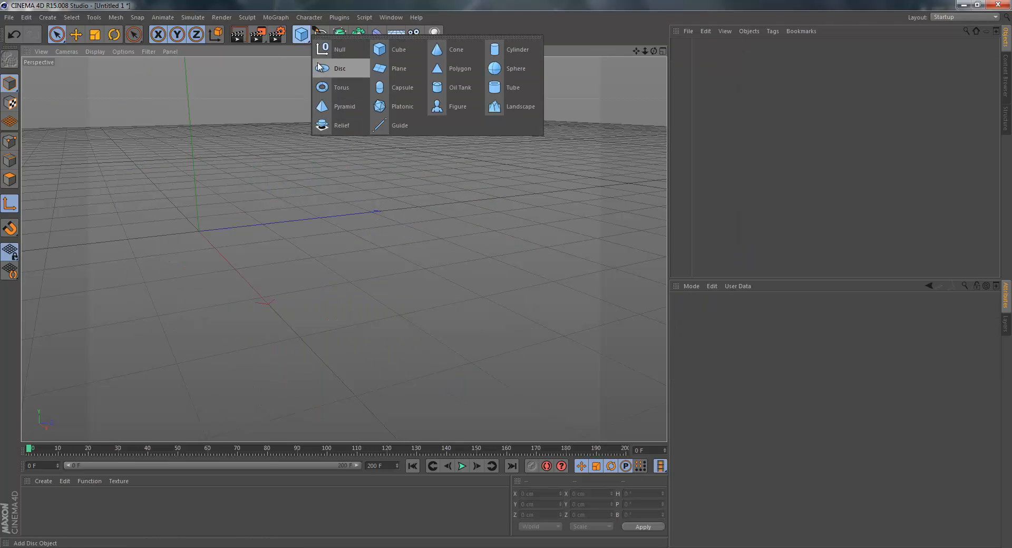
click(319, 35)
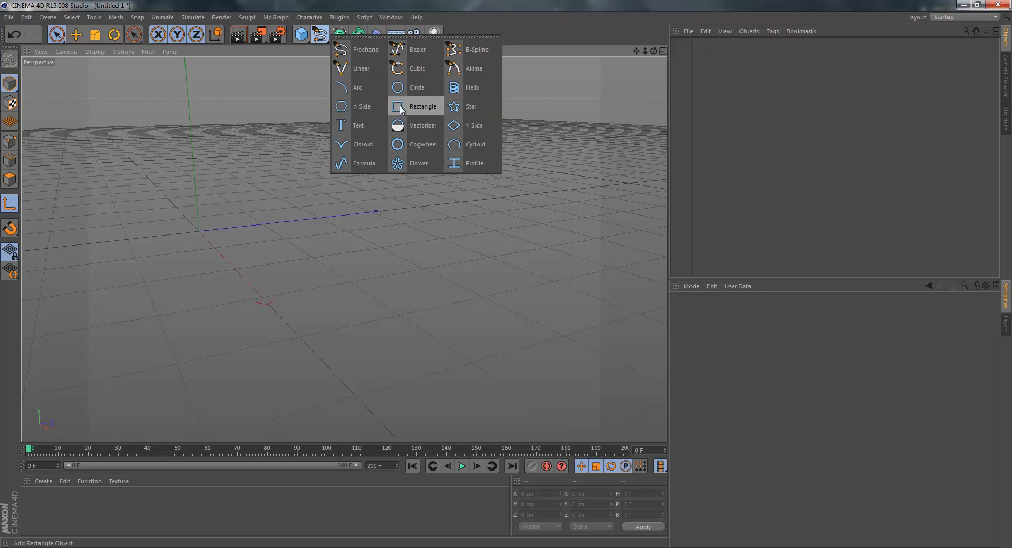
click(416, 88)
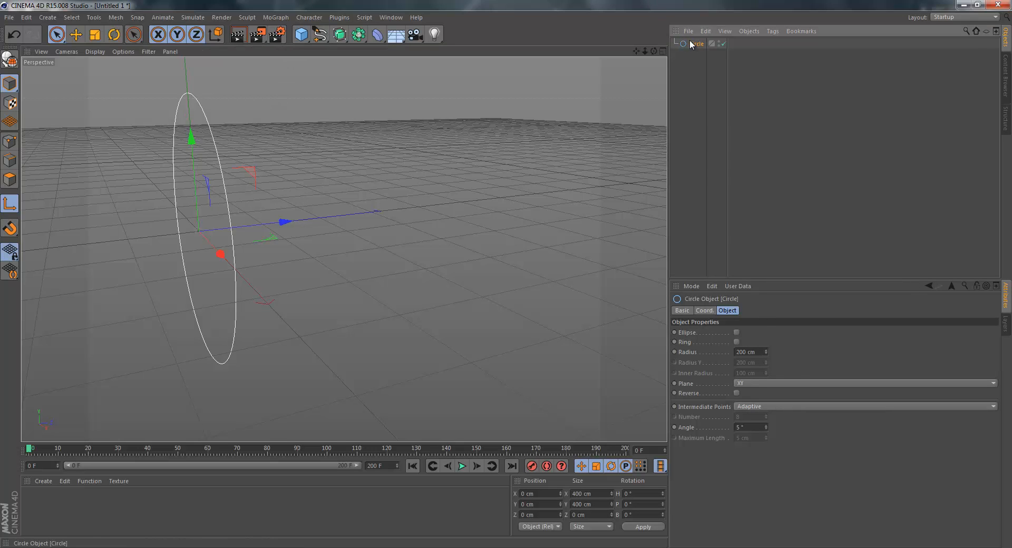
key(Delete)
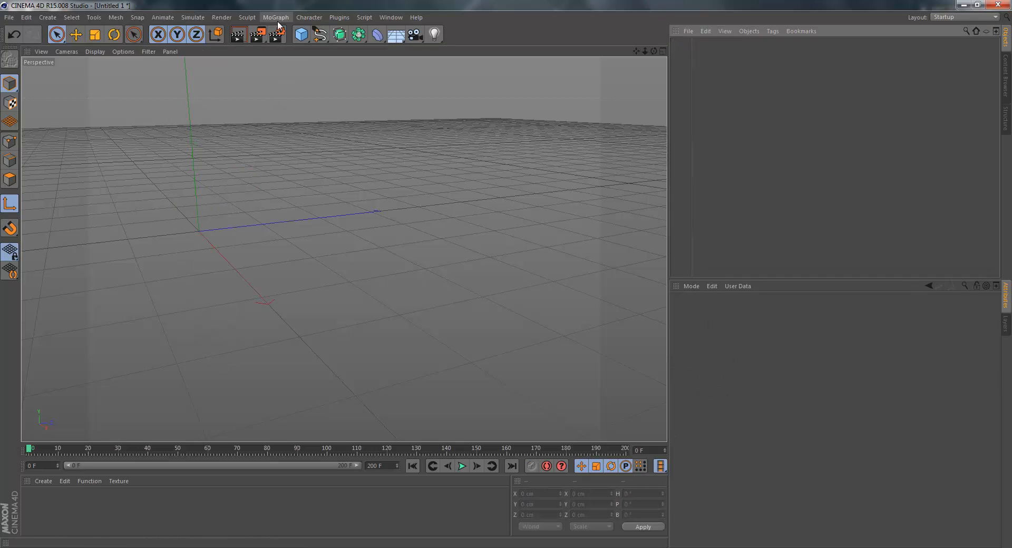
Draw a long, winding spline across the perspective view with the Freehand spline tool.
click(319, 34)
click(358, 45)
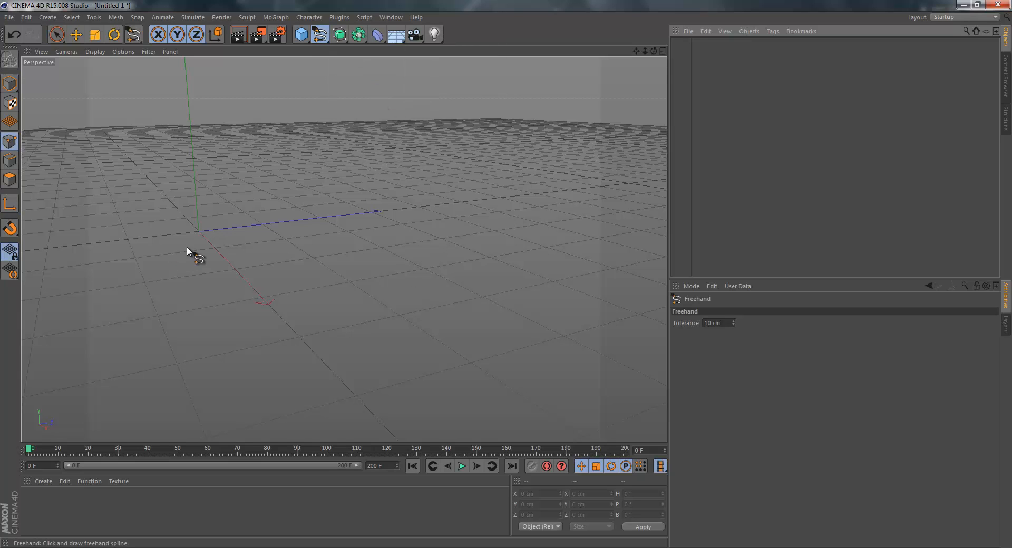
mouse_move(486, 336)
mouse_down()
mouse_move(249, 257)
mouse_move(229, 121)
mouse_move(60, 101)
mouse_up()
Turn the spline into a coiled rope by nesting it under a new Reeper 2.0 plugin object, with Strands set to 1.
click(345, 17)
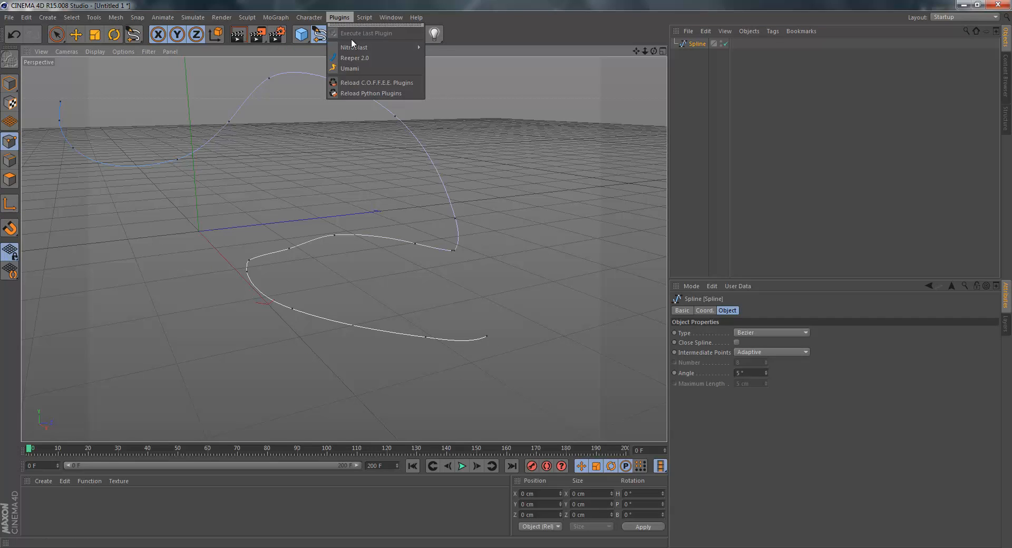
click(357, 55)
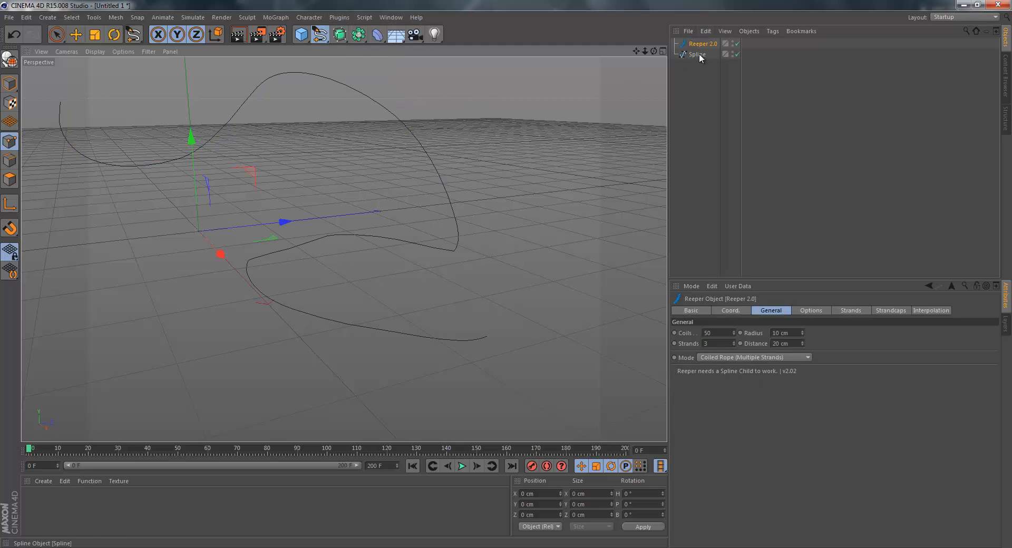
drag(698, 54, 694, 44)
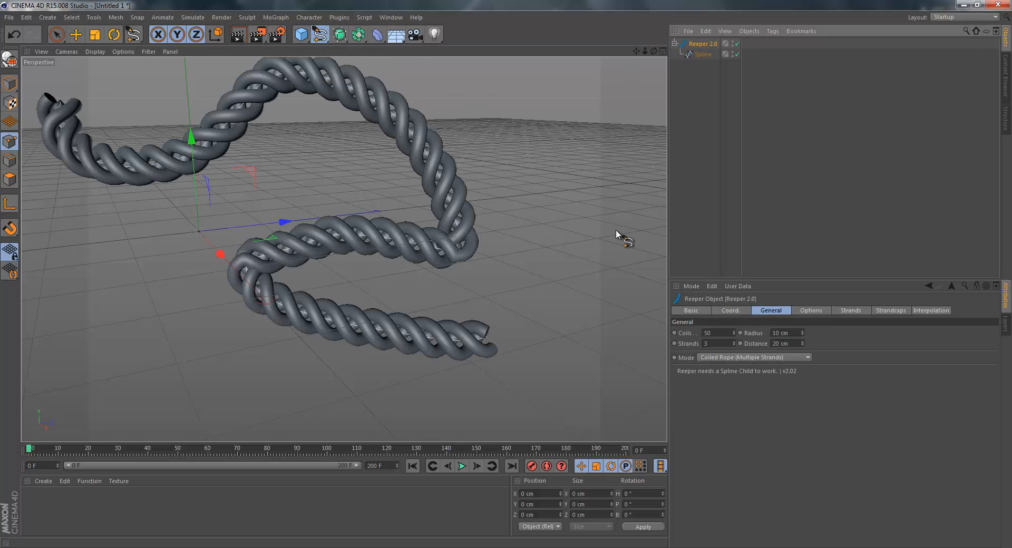
click(735, 346)
click(735, 345)
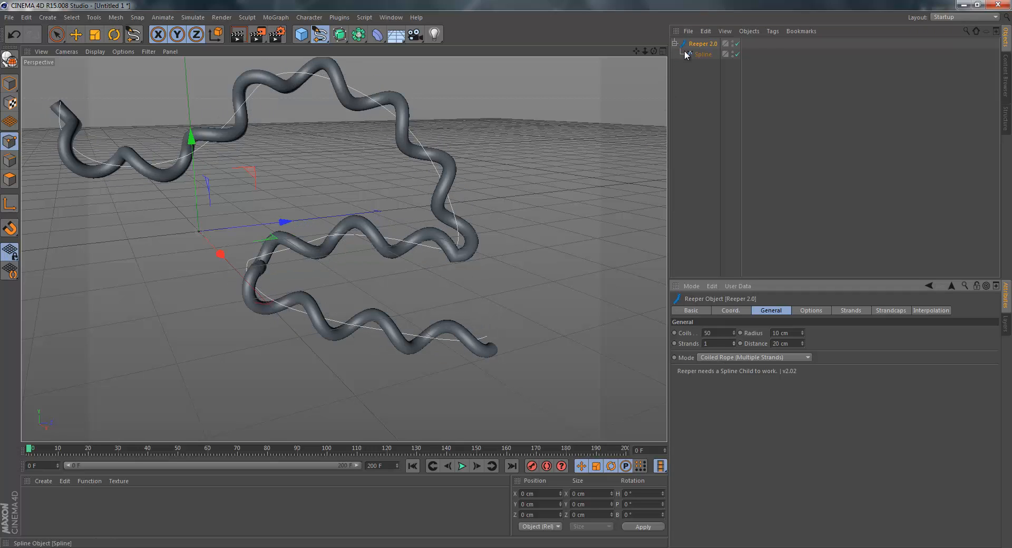
Delete the Reeper rope with its spline and switch back to Model mode.
key(Delete)
click(320, 34)
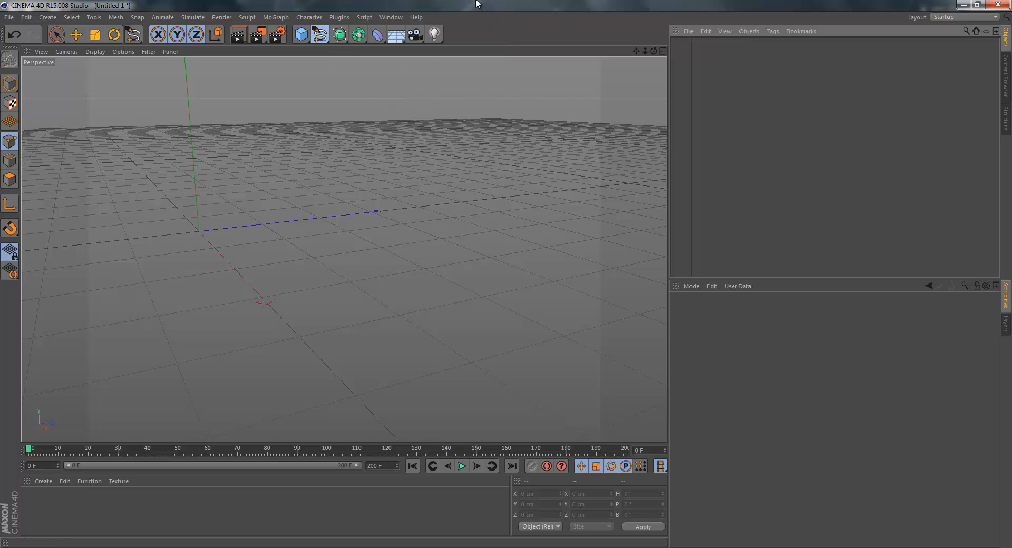
click(6, 87)
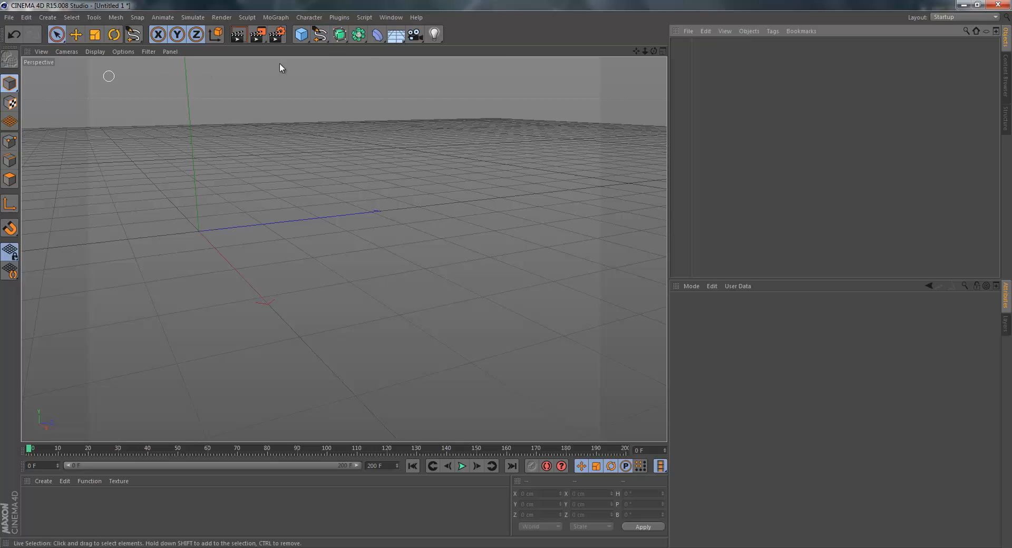
click(343, 37)
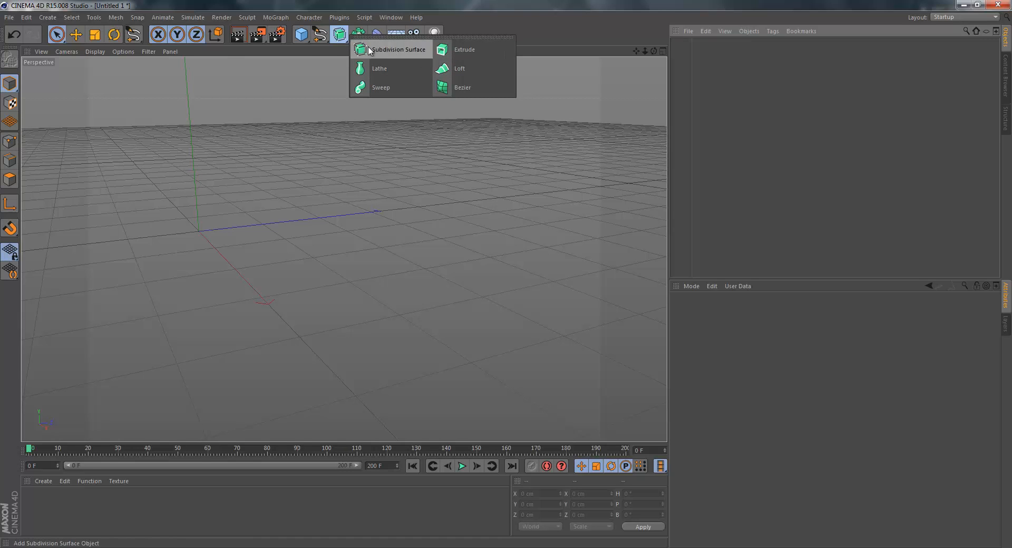
click(312, 62)
Import the file Saw Logo ( Adobe Illustrator ).ai with a scale of 1 centimeter and Connect Splines enabled.
click(9, 18)
click(32, 54)
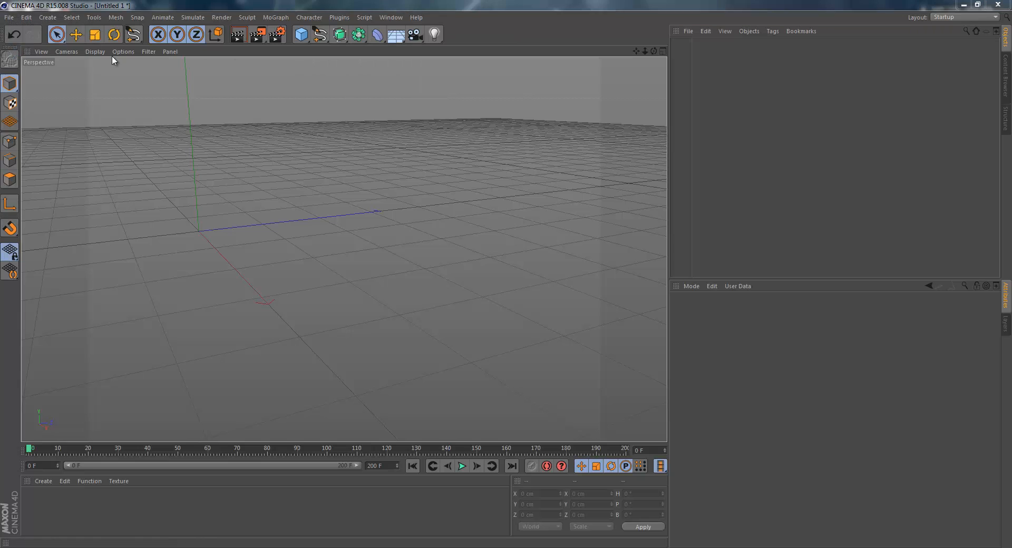
click(242, 142)
scroll(232, 157, down, 9)
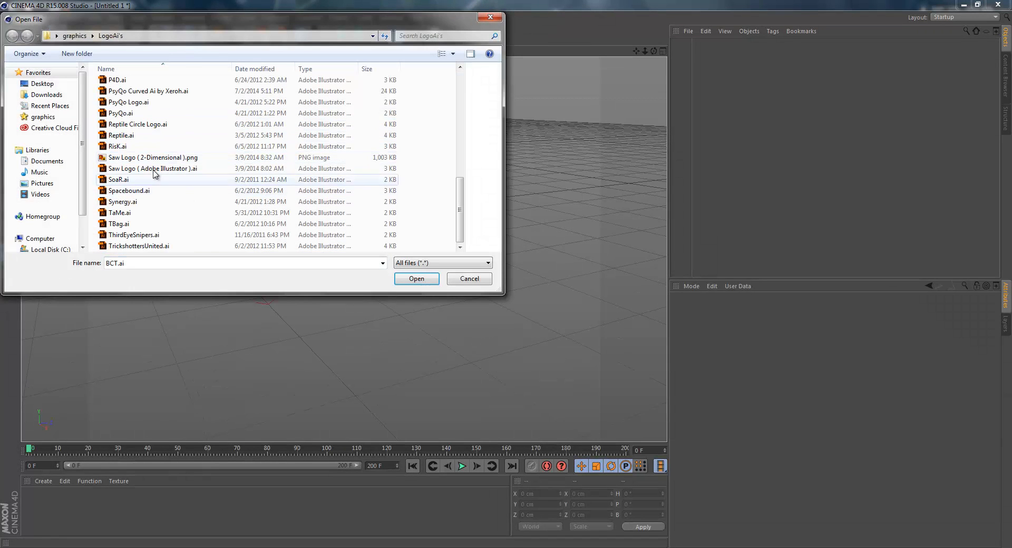
click(145, 126)
click(145, 168)
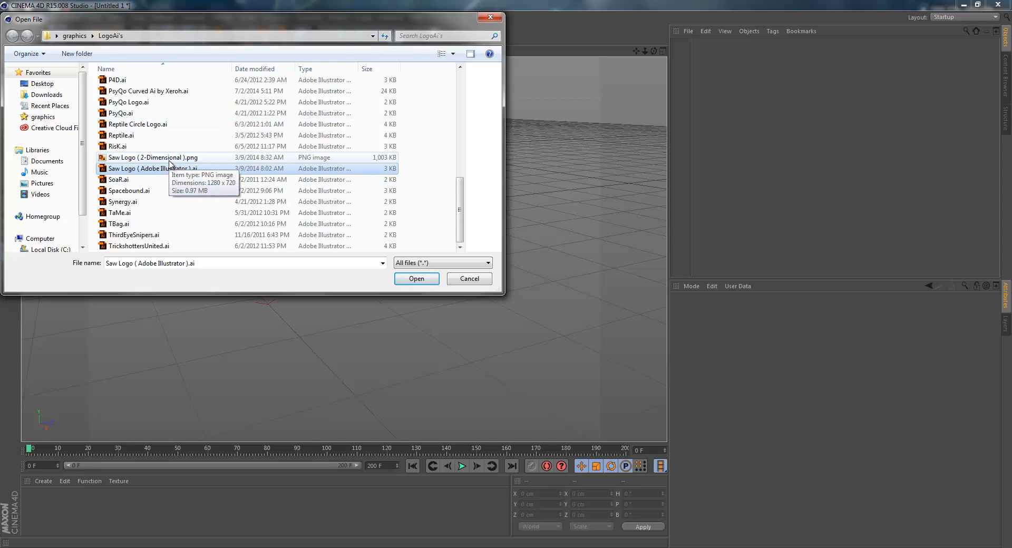
click(417, 279)
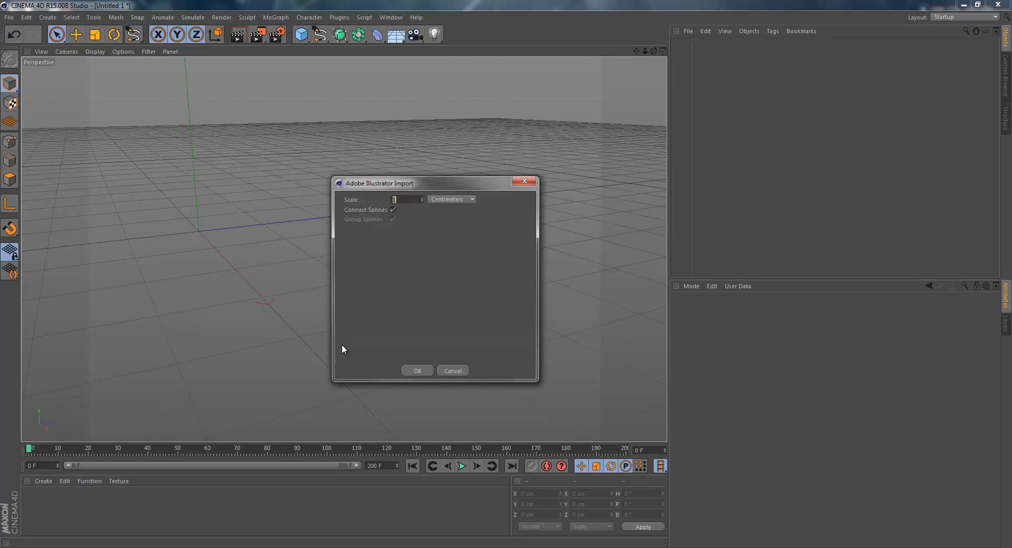
click(417, 372)
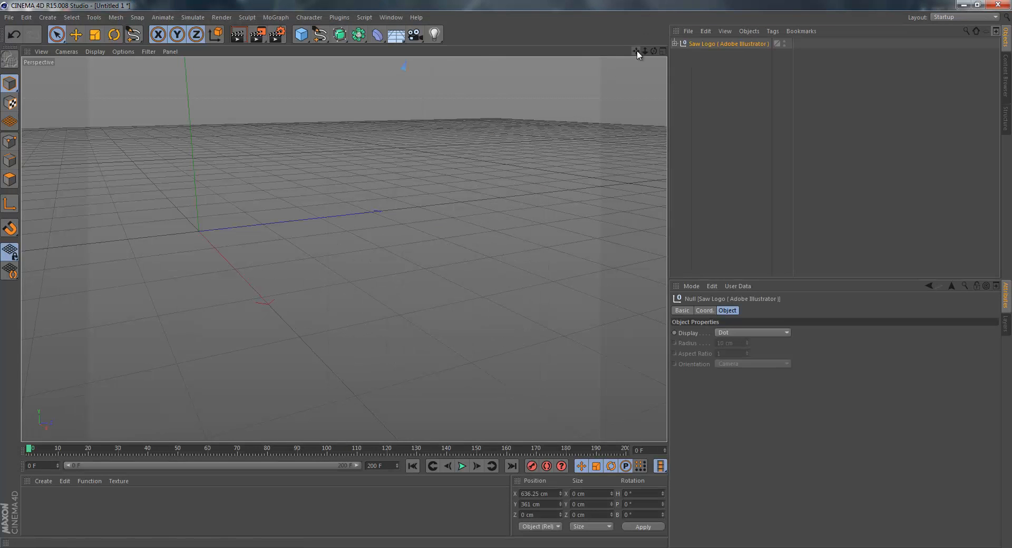
Add three Extrude generator objects to the scene for the imported logo's paths.
drag(636, 51, 513, 271)
scroll(357, 183, down, 3)
scroll(424, 162, down, 4)
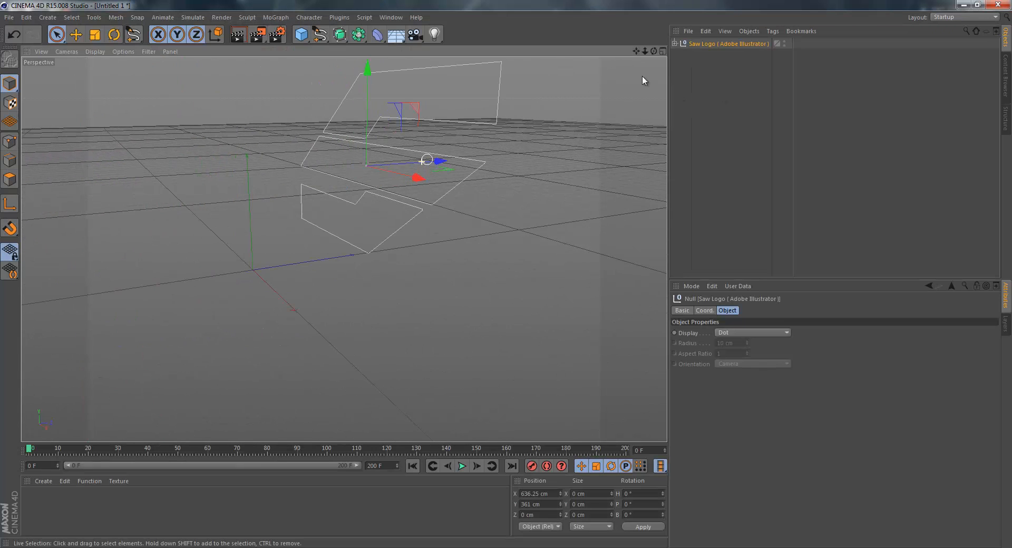
drag(633, 51, 448, 313)
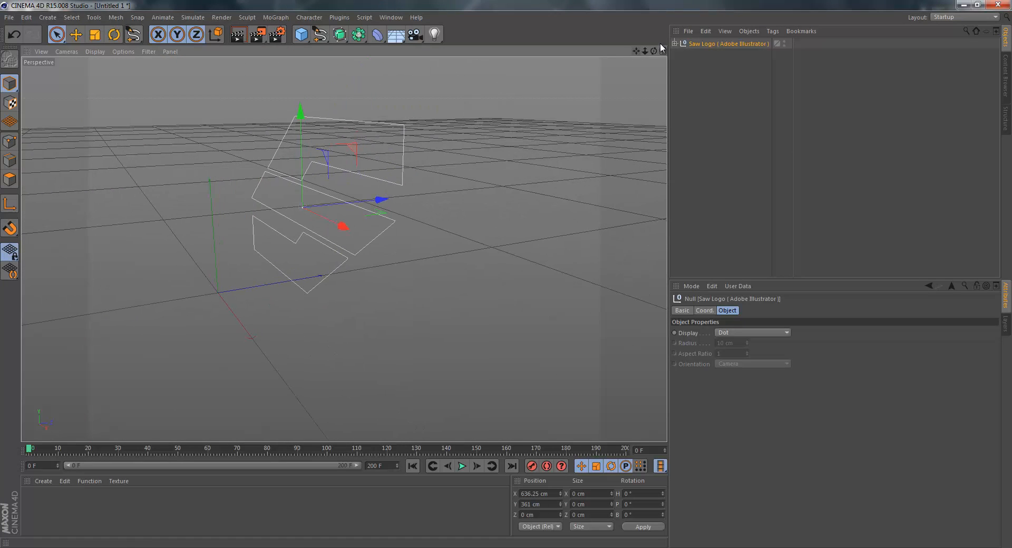
drag(653, 51, 509, 275)
drag(343, 36, 454, 49)
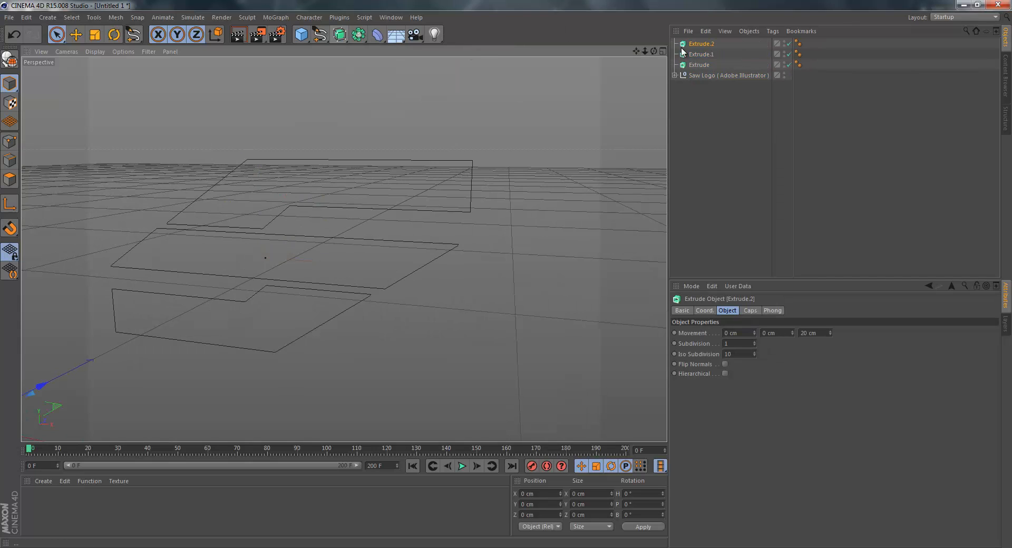
Nest Path 1, Path 2 and Path 3 each under its own Extrude object, and delete the emptied Saw Logo null.
click(674, 76)
click(704, 85)
click(526, 140)
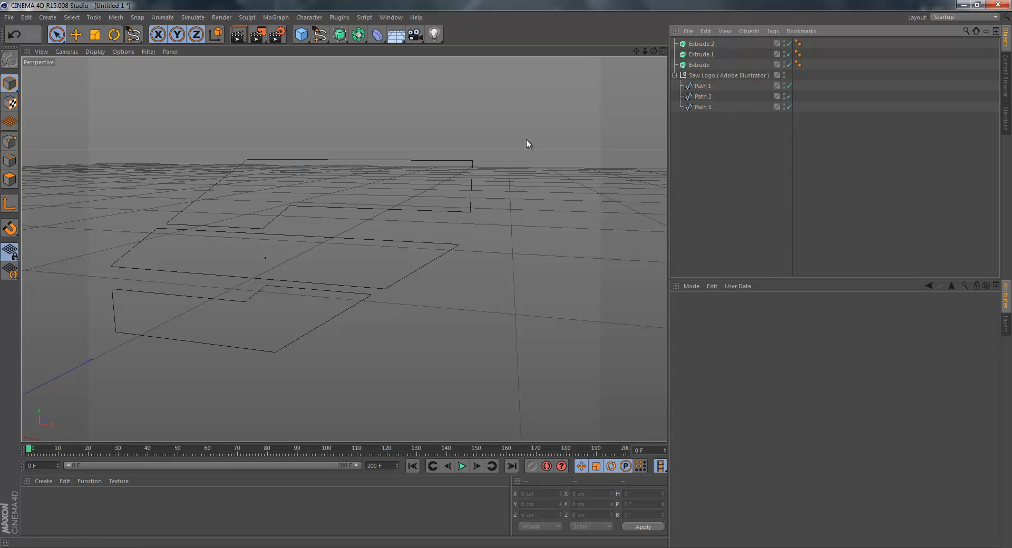
click(700, 95)
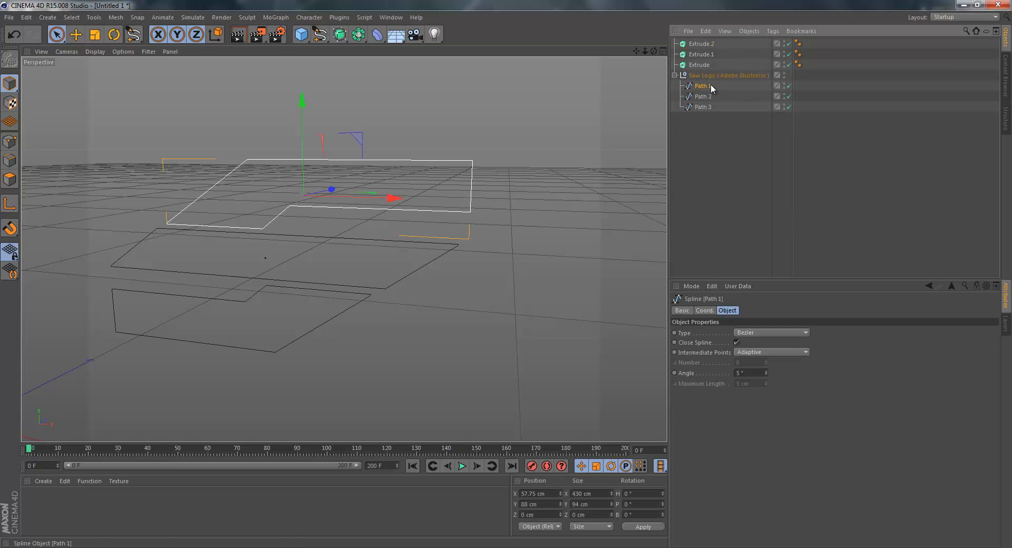
click(714, 121)
drag(706, 86, 699, 43)
mouse_move(703, 97)
mouse_down()
mouse_move(700, 65)
mouse_move(699, 107)
mouse_move(700, 93)
mouse_up()
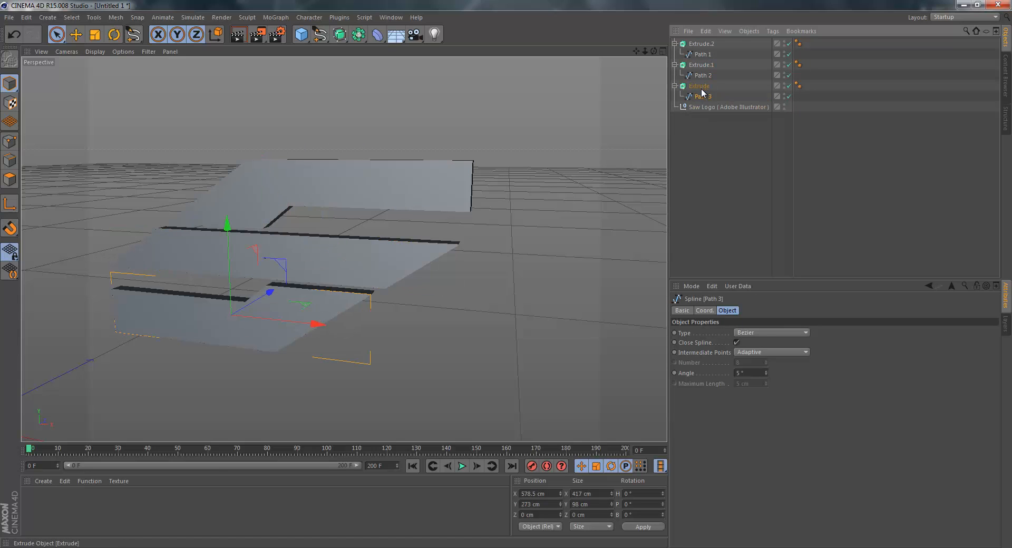
click(702, 107)
key(Delete)
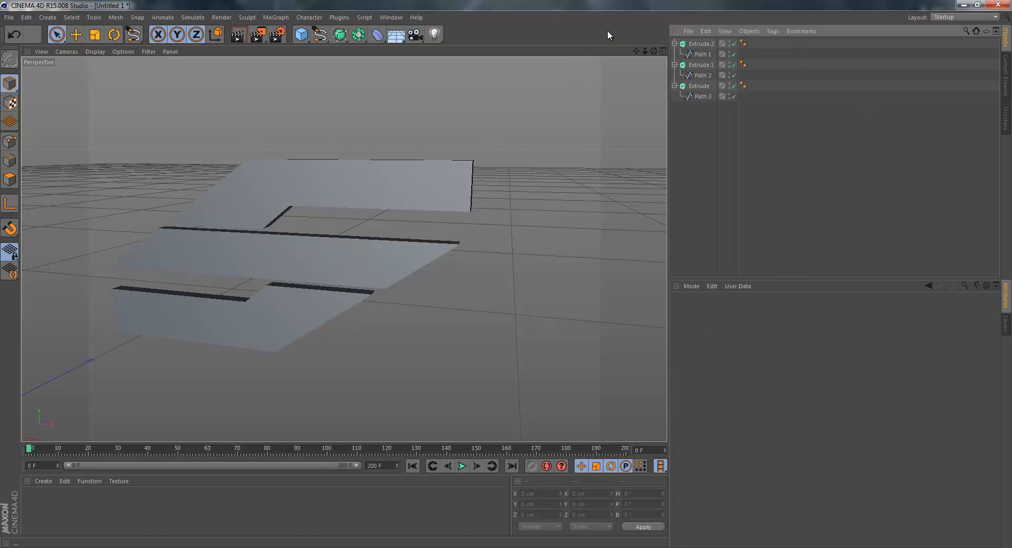
Collapse the hierarchies of the three Extrude objects.
click(674, 44)
click(675, 54)
click(675, 64)
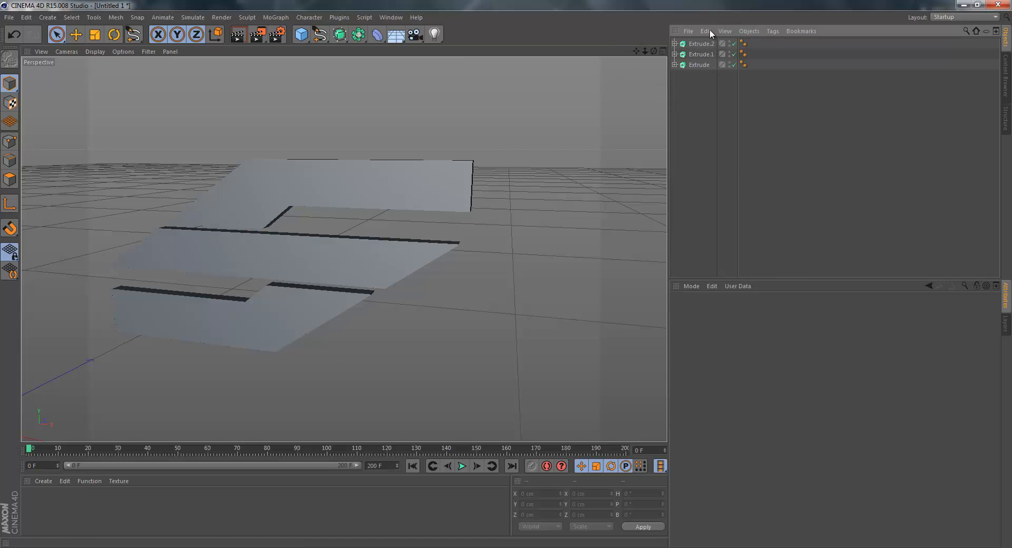
Select the Extrude objects one after another to see which logo piece each one forms, and clear the selection.
click(701, 44)
click(701, 55)
click(702, 65)
click(704, 78)
click(695, 55)
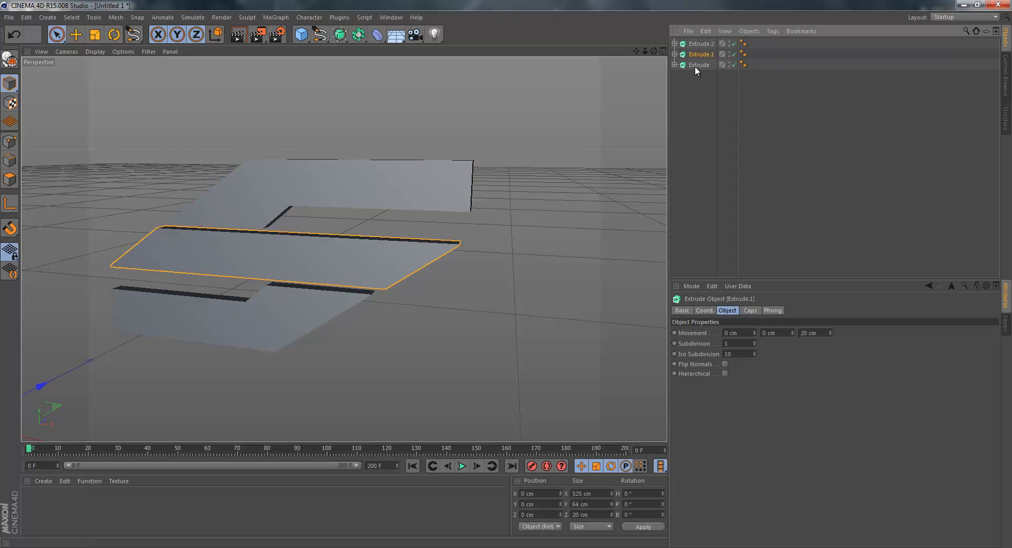
click(694, 64)
click(637, 110)
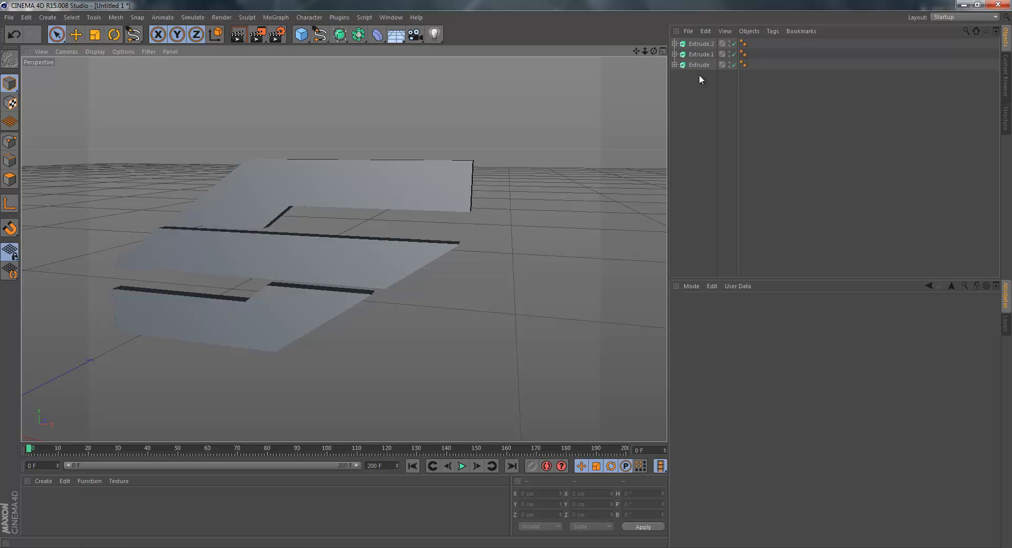
Expand Extrude.2 to inspect its Path 1 spline, and collapse the hierarchy again.
click(675, 44)
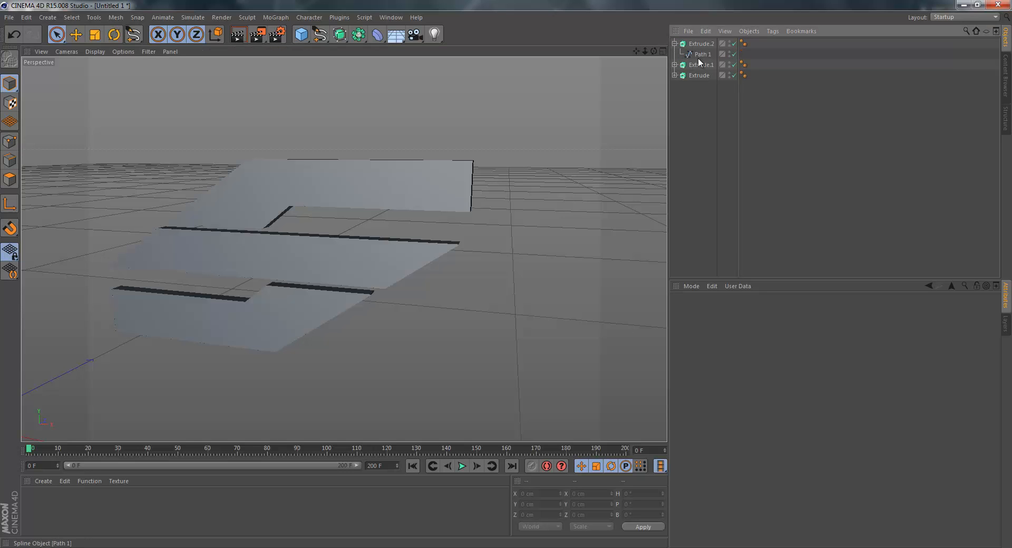
click(701, 54)
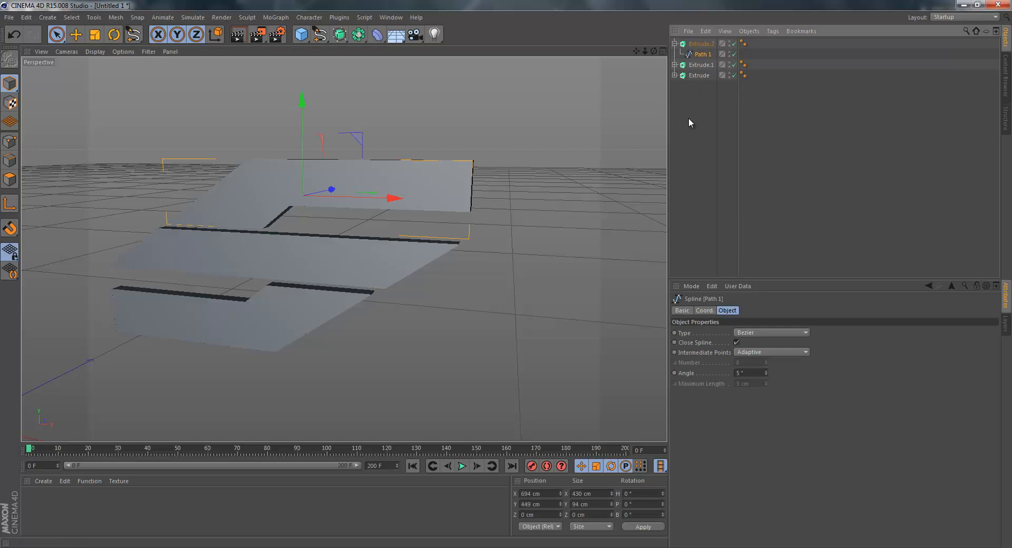
click(695, 91)
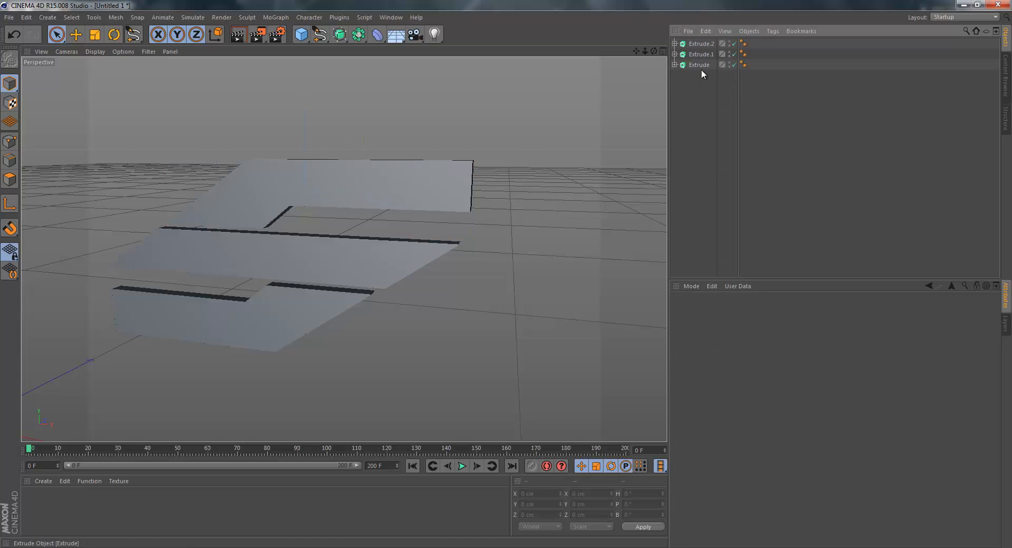
click(682, 112)
click(717, 108)
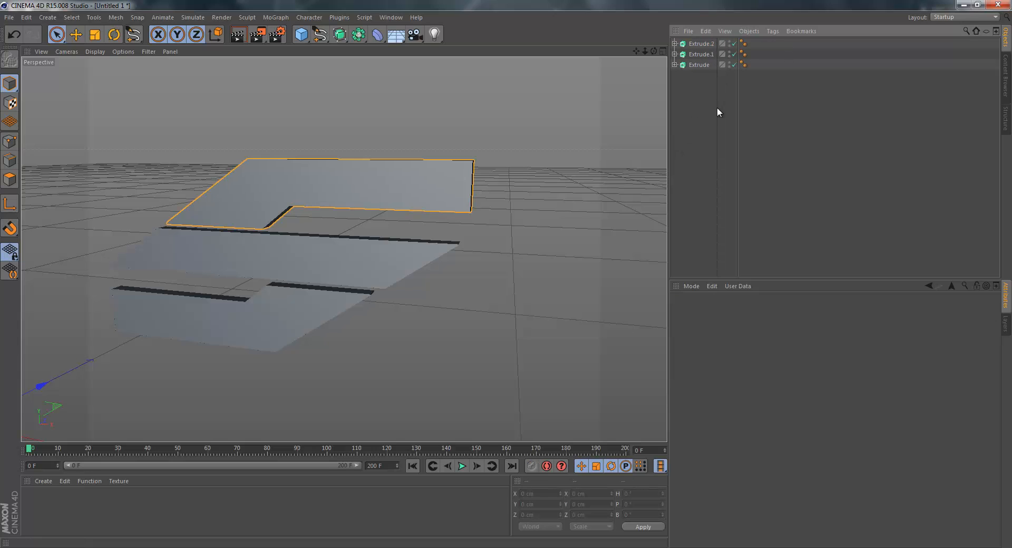
Switch Extrude.2's viewport visibility off and back on, rendering the view to compare the states.
click(729, 42)
click(729, 42)
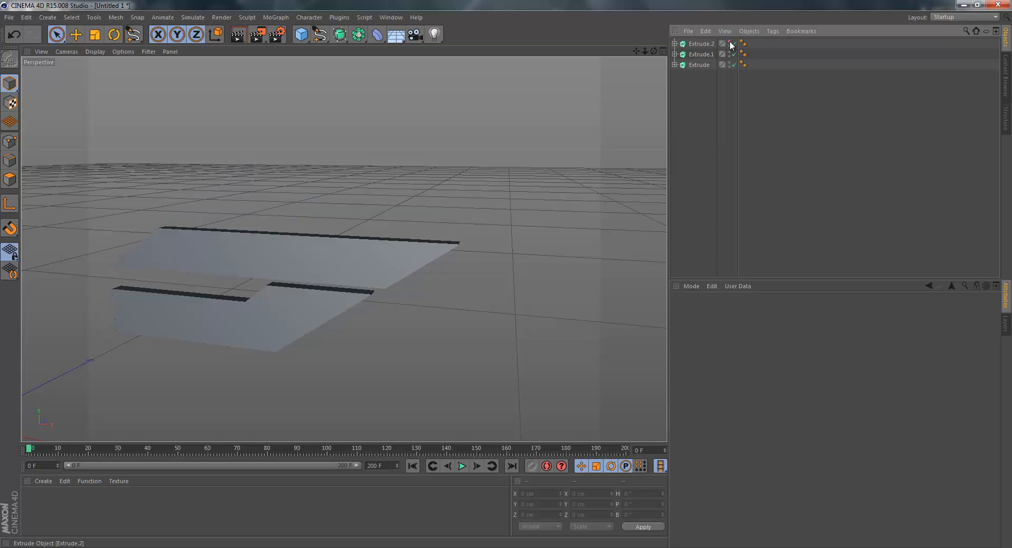
click(729, 42)
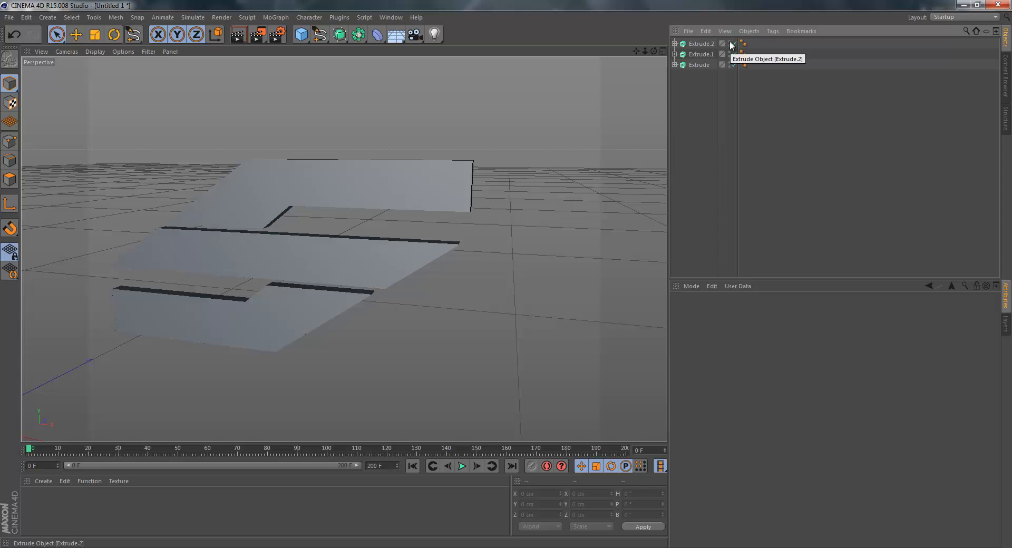
click(730, 43)
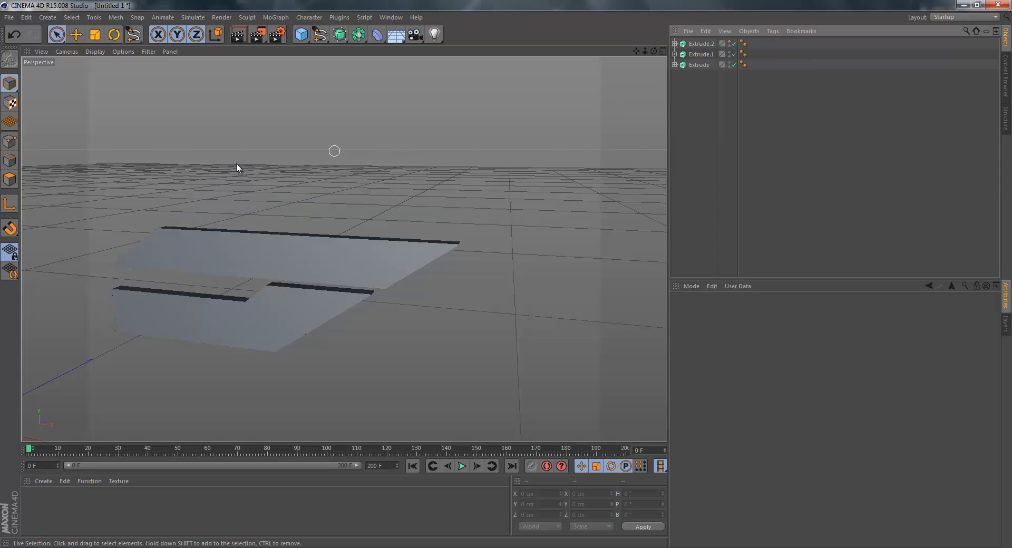
click(246, 33)
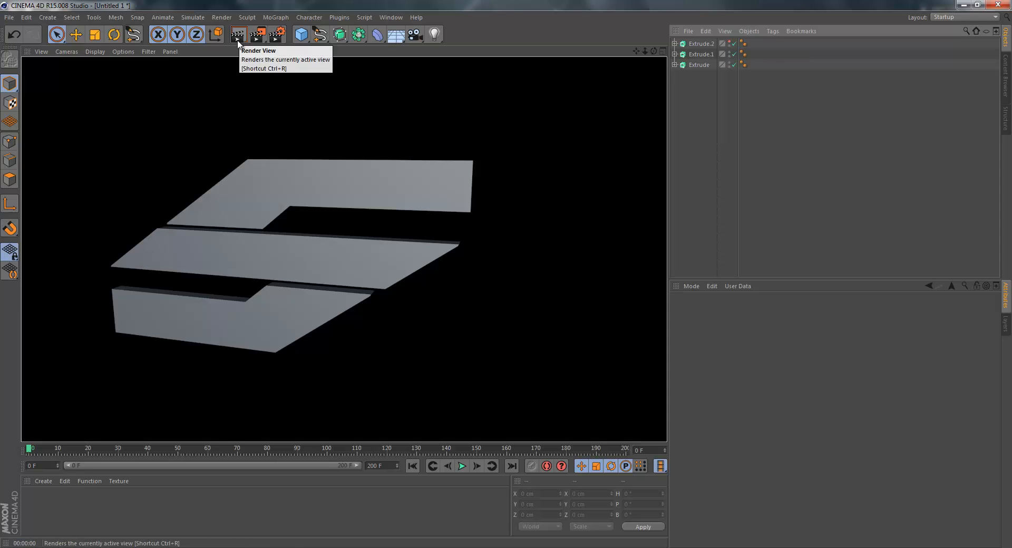
click(271, 125)
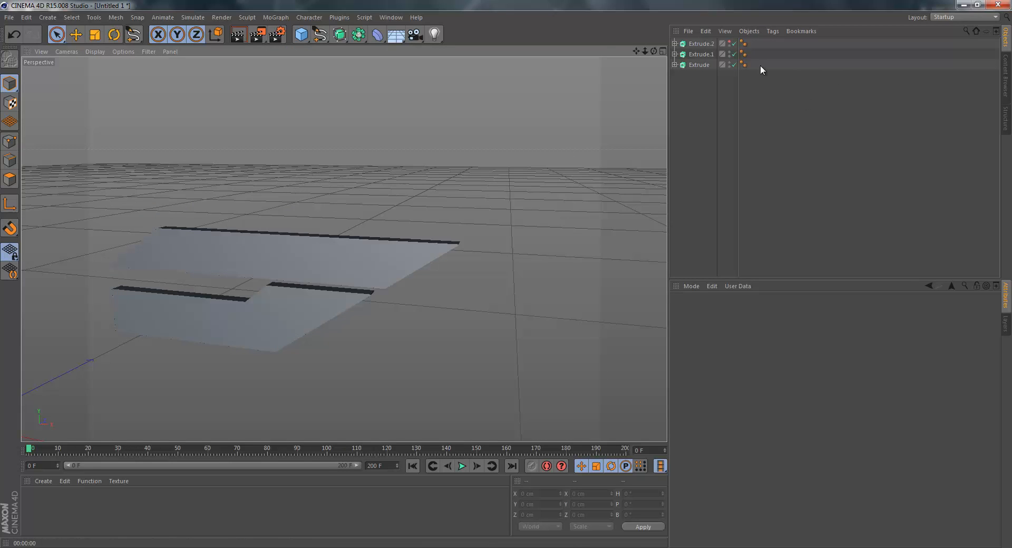
click(729, 41)
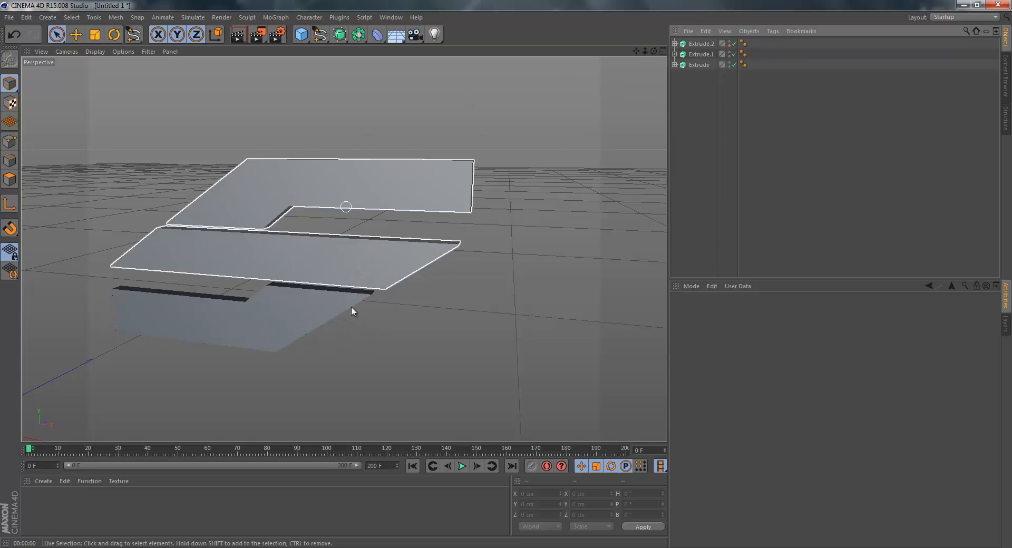
click(239, 34)
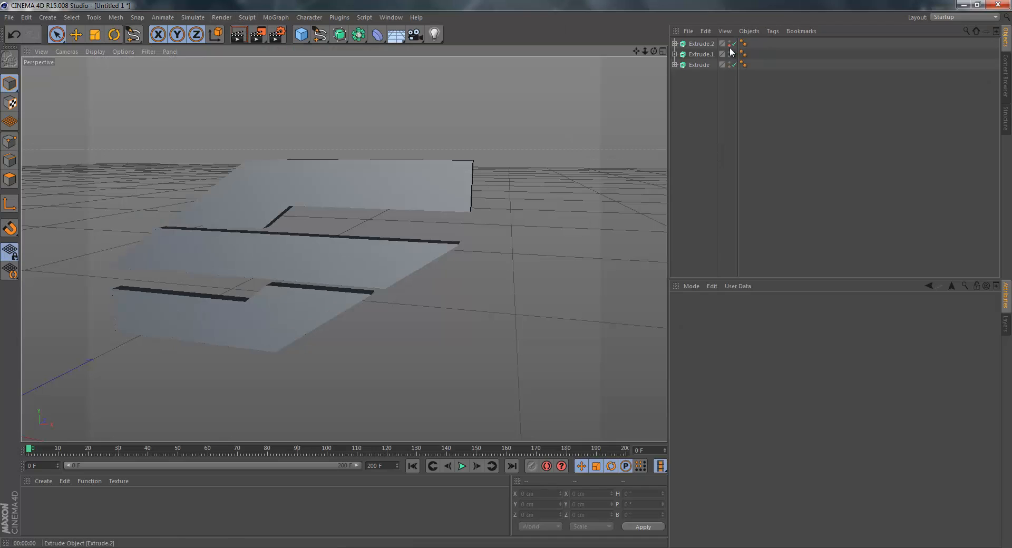
Disable and re-enable the Extrude.2 generator several times, leaving it enabled.
click(735, 44)
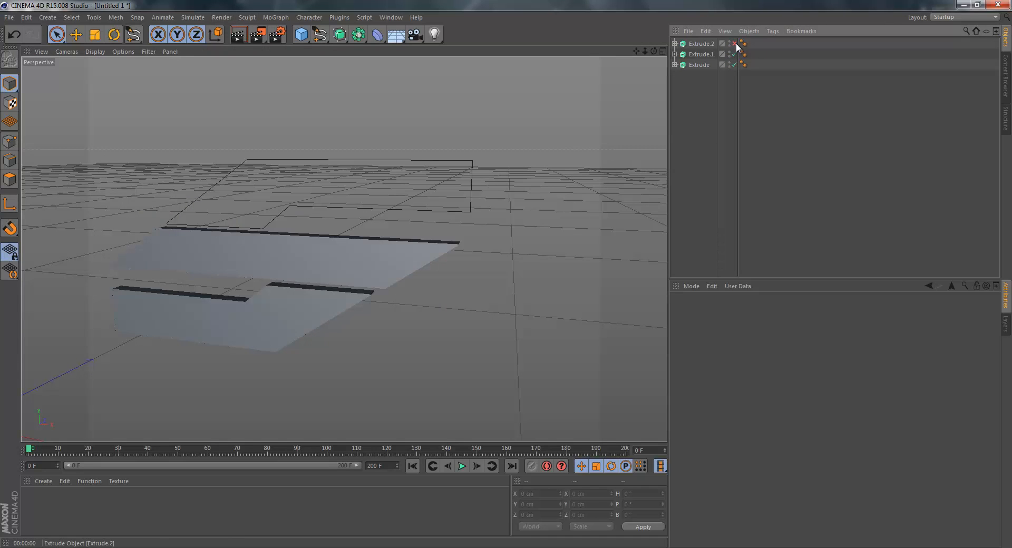
click(735, 44)
click(735, 44)
click(735, 43)
click(735, 44)
click(735, 45)
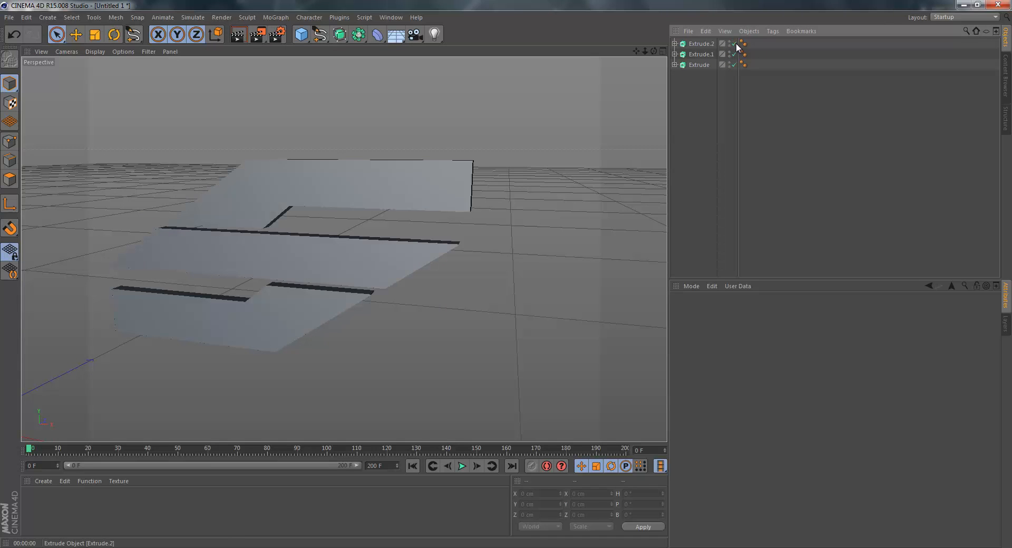
click(735, 44)
click(735, 44)
click(735, 43)
click(735, 44)
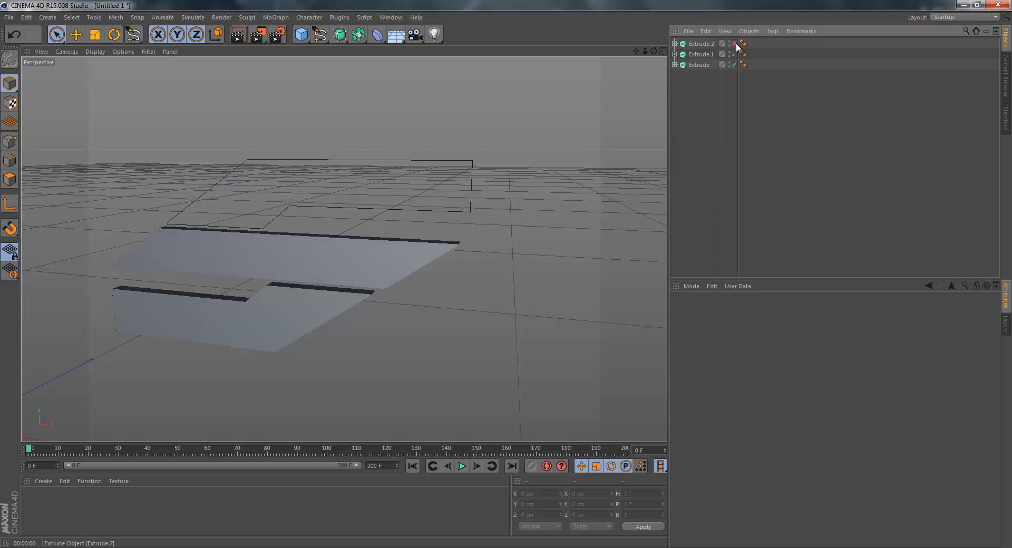
click(735, 44)
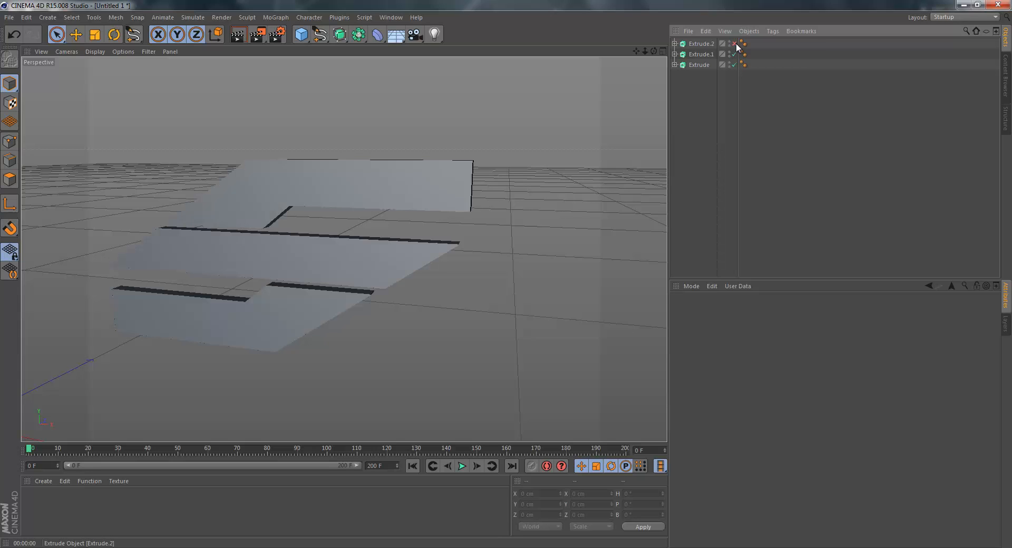
click(735, 43)
click(735, 44)
click(735, 44)
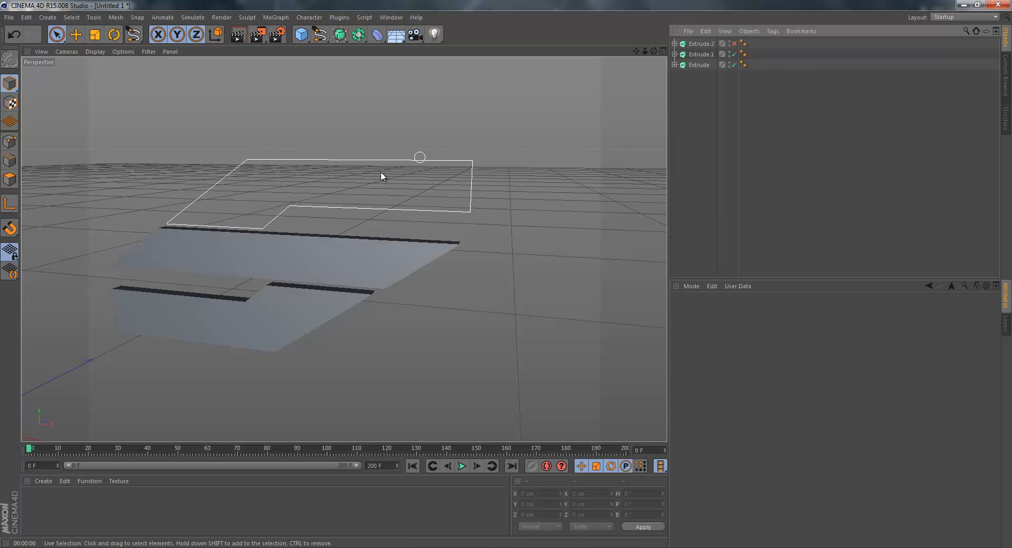
click(734, 44)
View the Phong tag properties of Extrude.2 and Extrude.1.
click(743, 43)
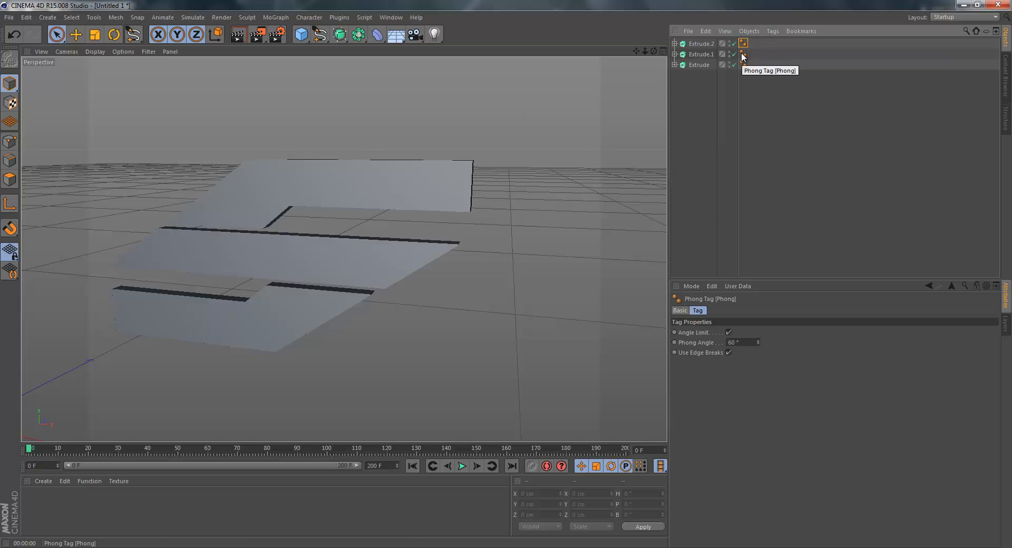
click(744, 55)
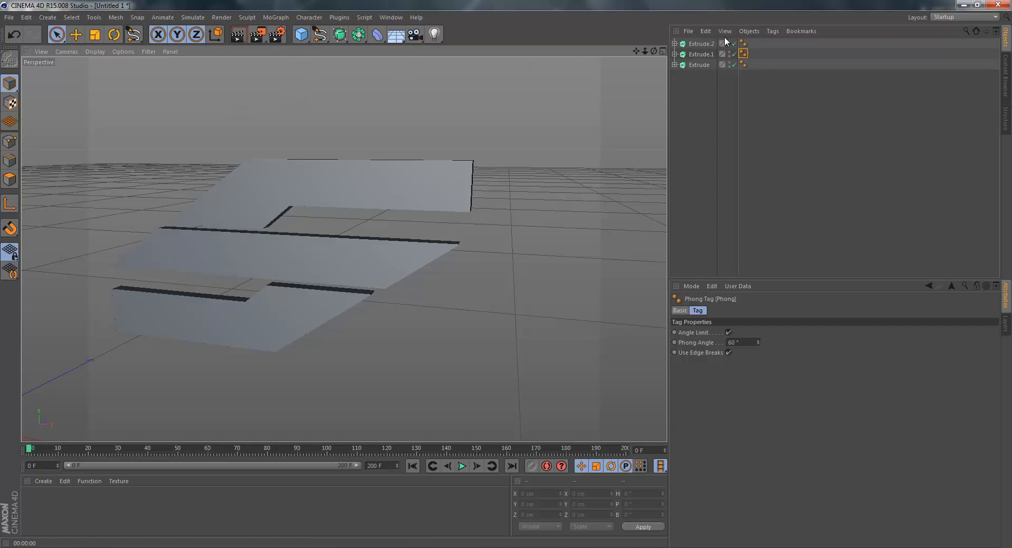
Delete the Phong tags from Extrude.1, Extrude.2 and Extrude.
key(Delete)
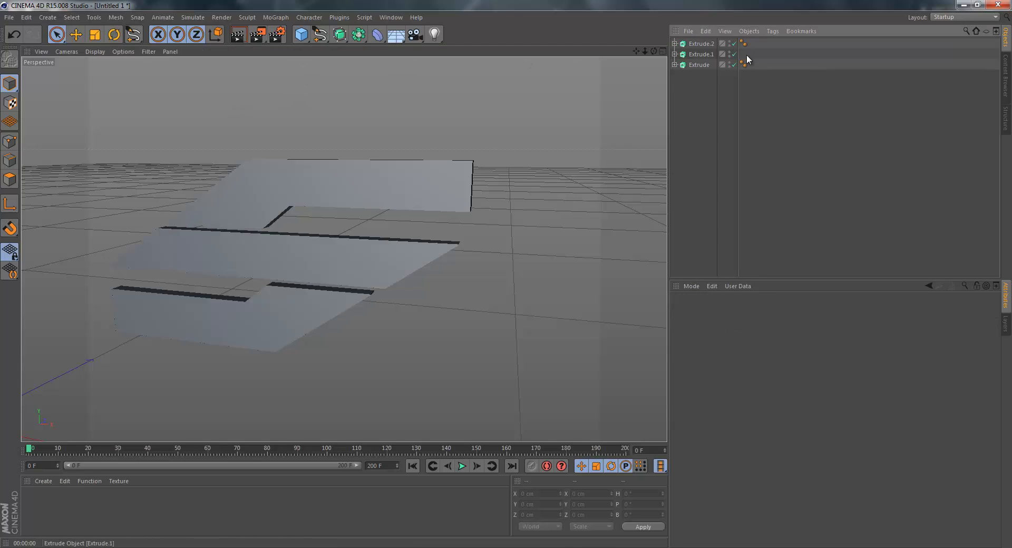
click(744, 43)
key(Delete)
click(743, 64)
key(Delete)
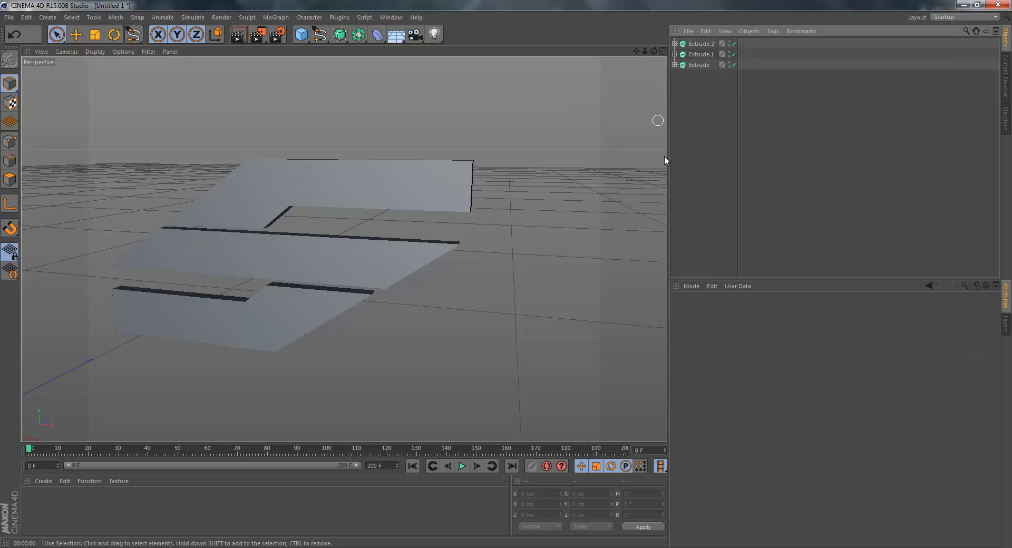
Undo the deletion of the Phong tags on all three Extrude objects.
key(ctrl+z)
key(ctrl+z)
key(ctrl+z)
key(ctrl+z)
key(ctrl+z)
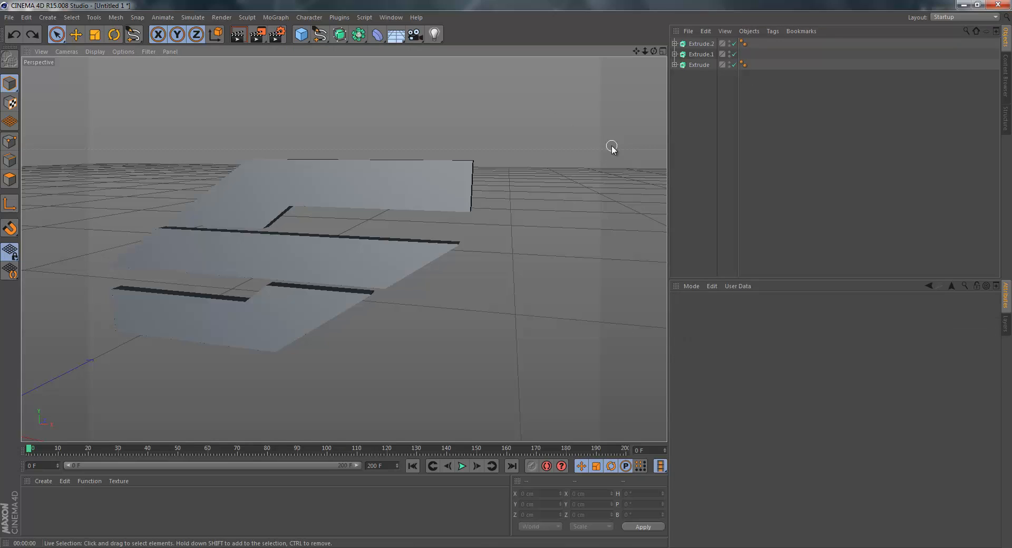
click(769, 87)
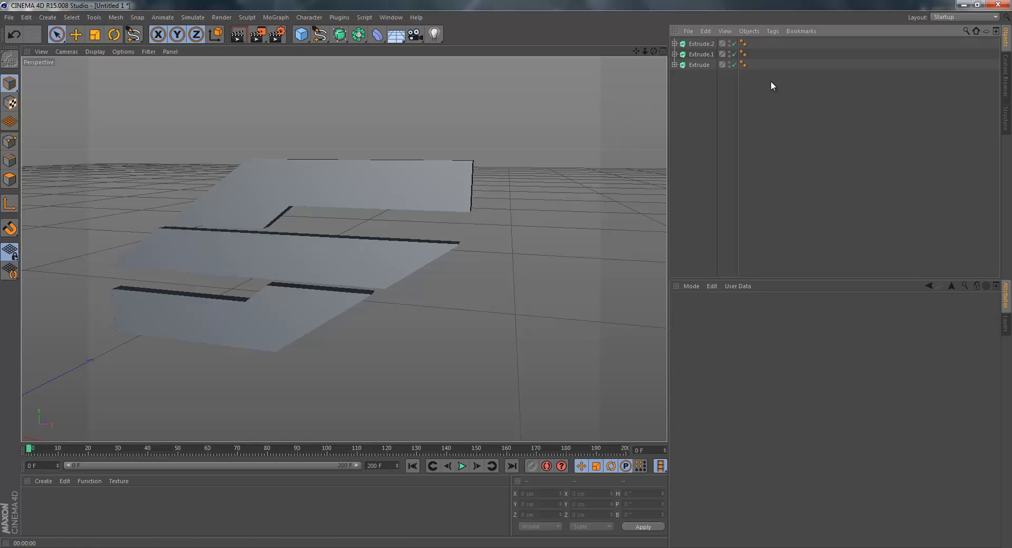
Add a Landscape primitive and move it beneath the extruded logo, to about X 679, Y 139, Z 262 cm.
alt+middle_drag(503, 276, 505, 278)
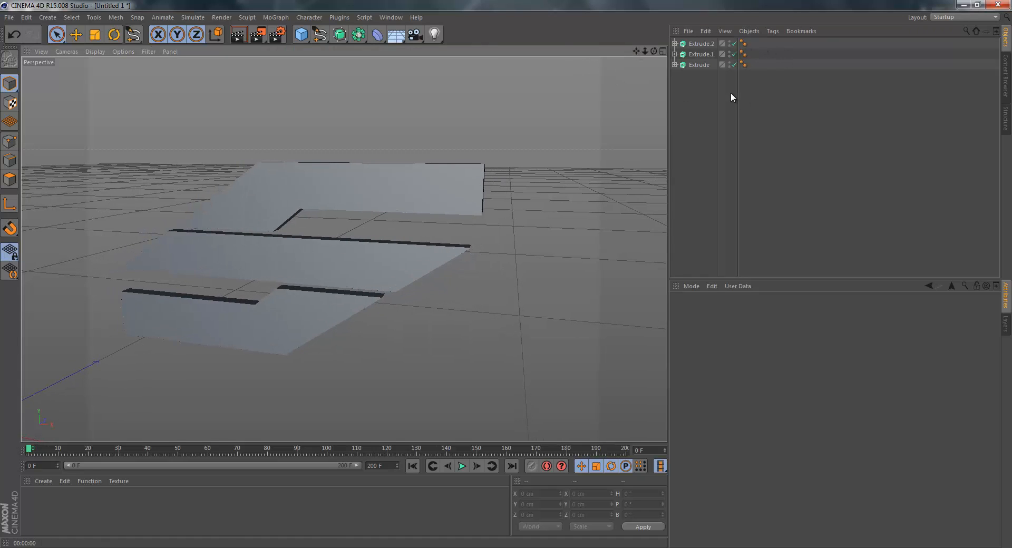
click(301, 35)
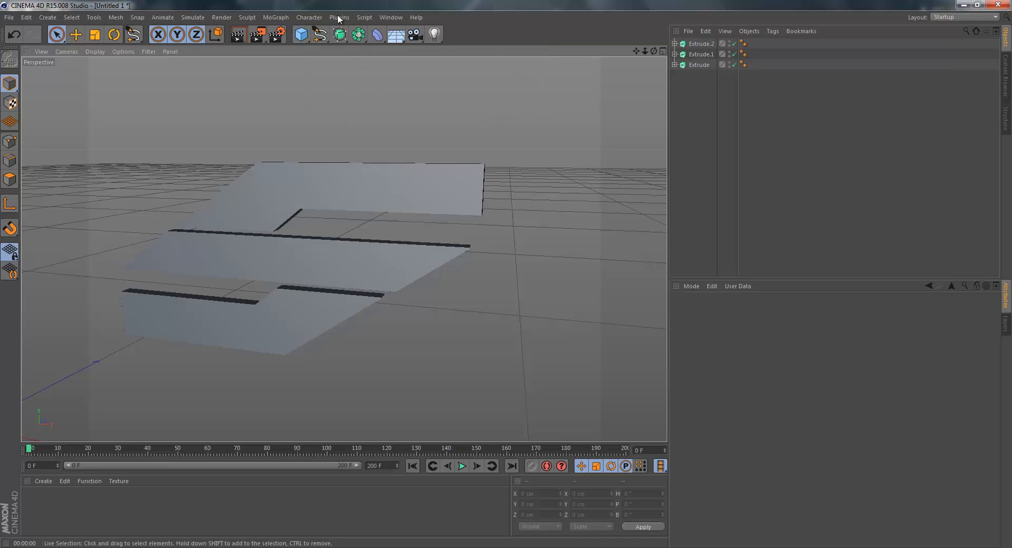
click(300, 34)
click(509, 108)
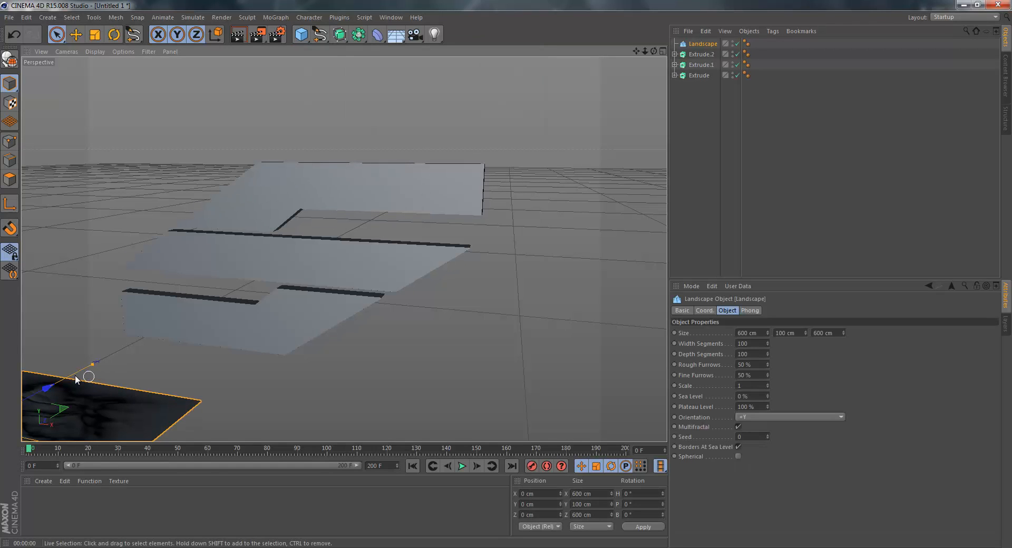
drag(47, 387, 152, 361)
drag(73, 284, 115, 132)
drag(138, 226, 449, 242)
drag(357, 145, 334, 258)
Delete the three logo Extrude objects and raise the landscape to about Y 415 cm.
click(283, 267)
shift+click(253, 321)
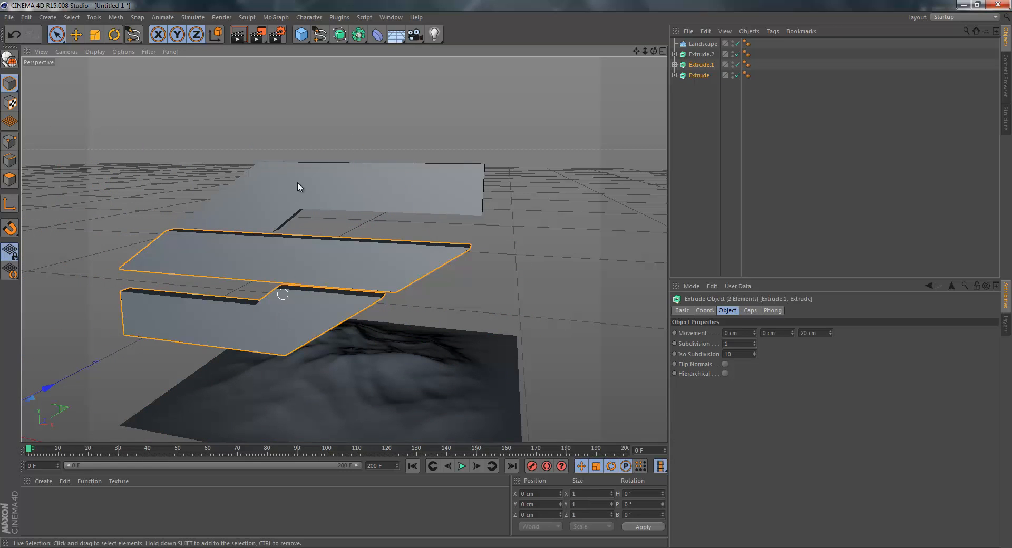
shift+click(281, 190)
key(Delete)
click(416, 358)
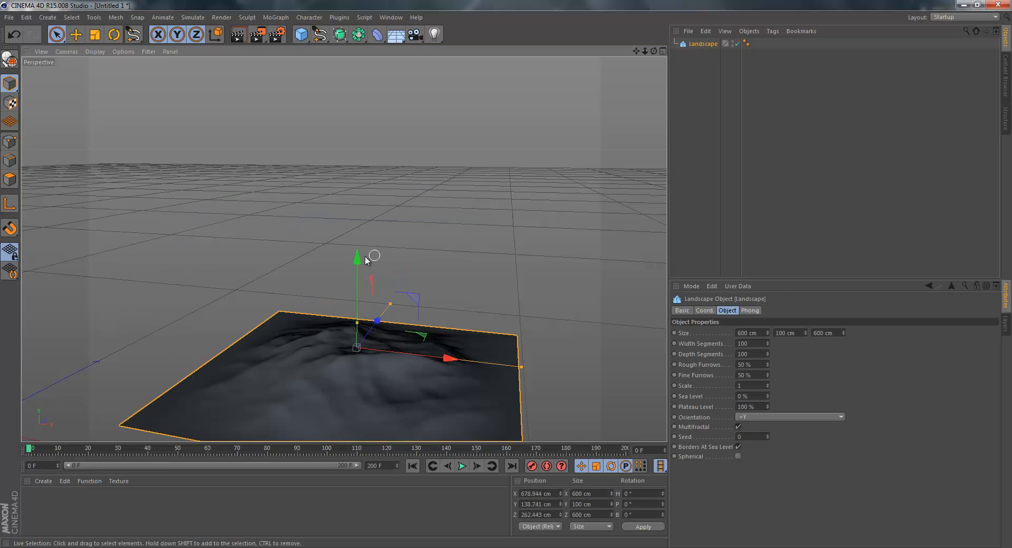
drag(399, 72, 402, 110)
Delete the landscape's Phong tag to compare the shading, and undo the deletion.
click(747, 43)
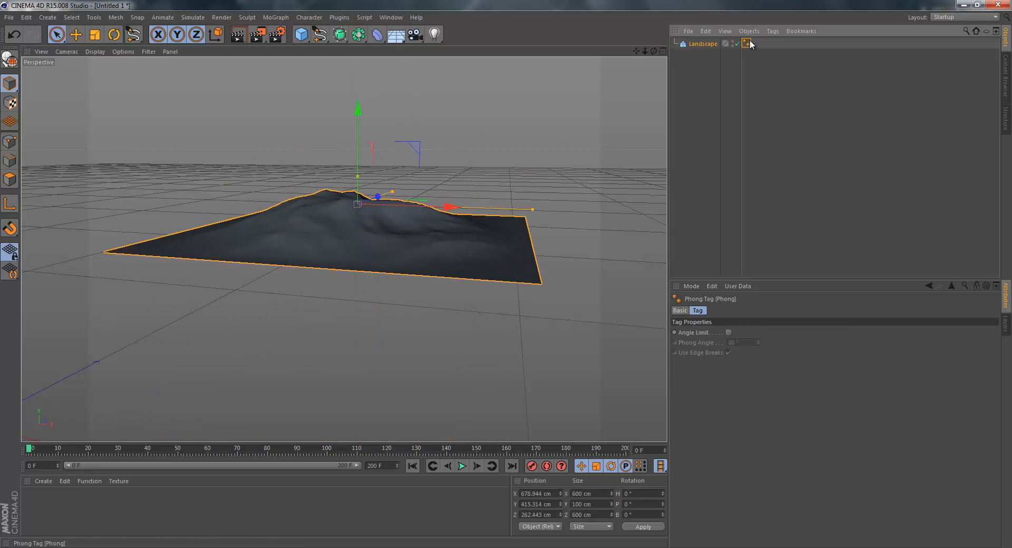
key(Delete)
scroll(337, 226, up, 3)
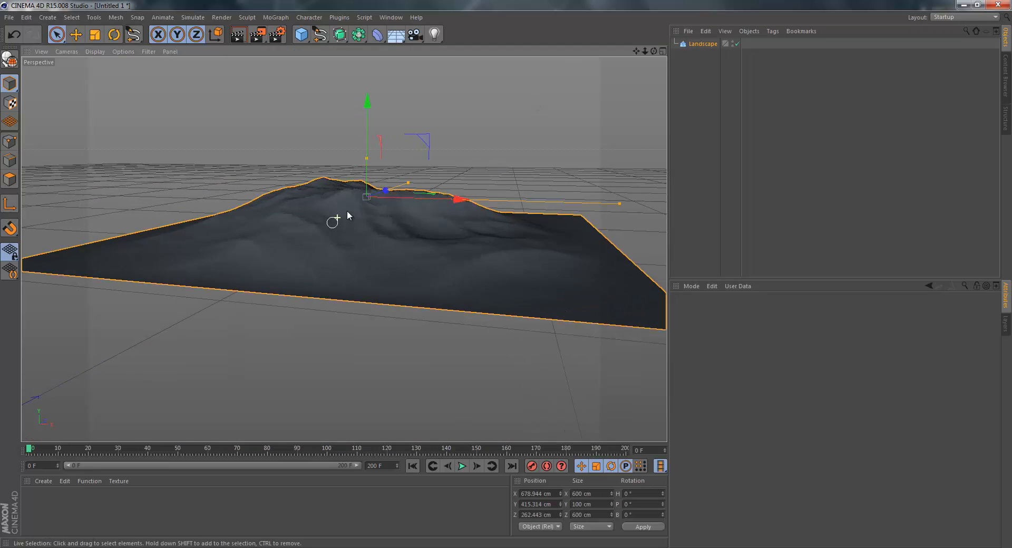
key(ctrl+z)
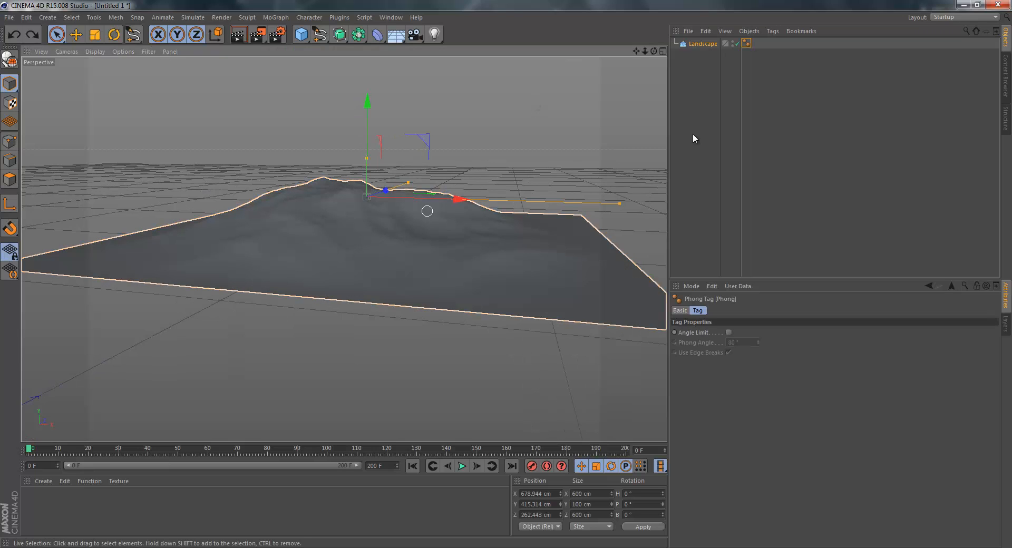
Set the landscape to 79 width and 127 depth segments, 58% rough furrows, 76% fine furrows and 66% sea level.
click(686, 45)
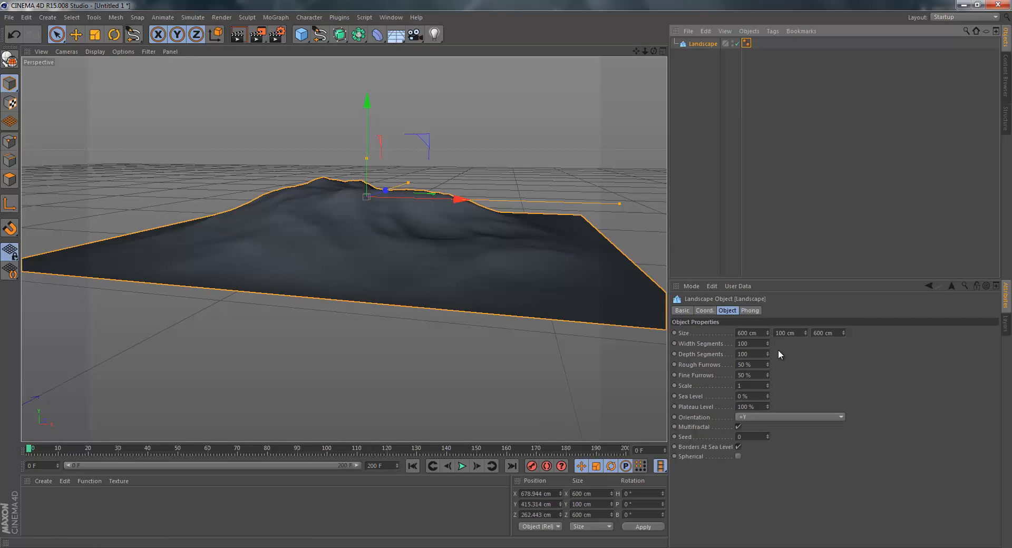
mouse_move(770, 363)
mouse_down()
mouse_move(769, 343)
mouse_move(770, 362)
mouse_up()
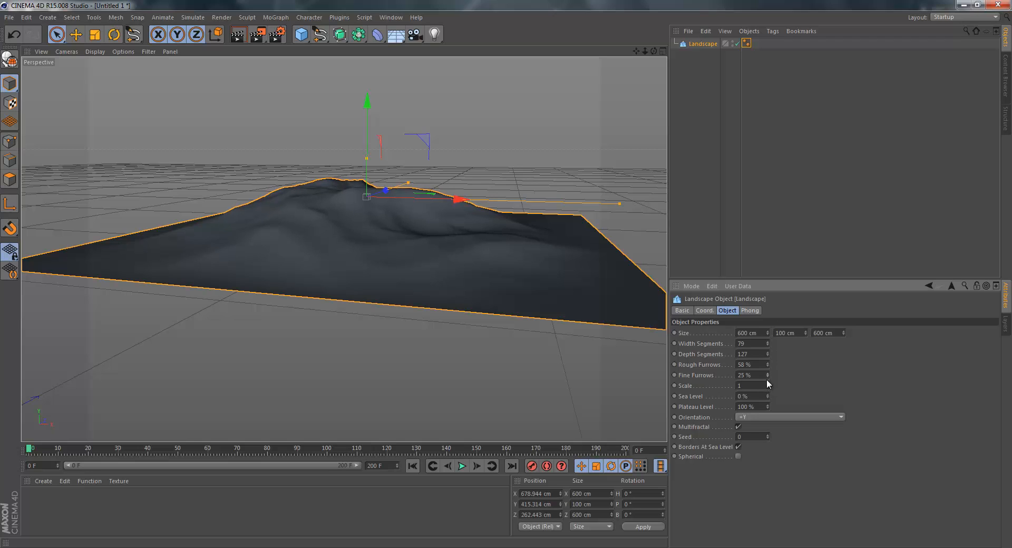
mouse_move(768, 373)
mouse_down()
mouse_move(763, 404)
mouse_move(766, 371)
mouse_move(758, 391)
mouse_up()
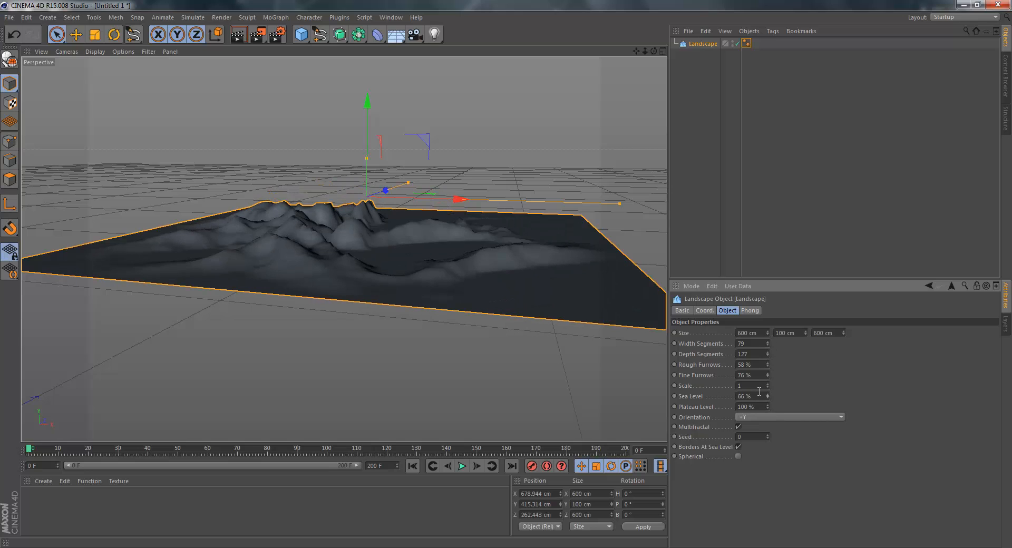
Delete the reshaped landscape's Phong tag and render the view to examine its faceted shading.
click(748, 47)
key(Delete)
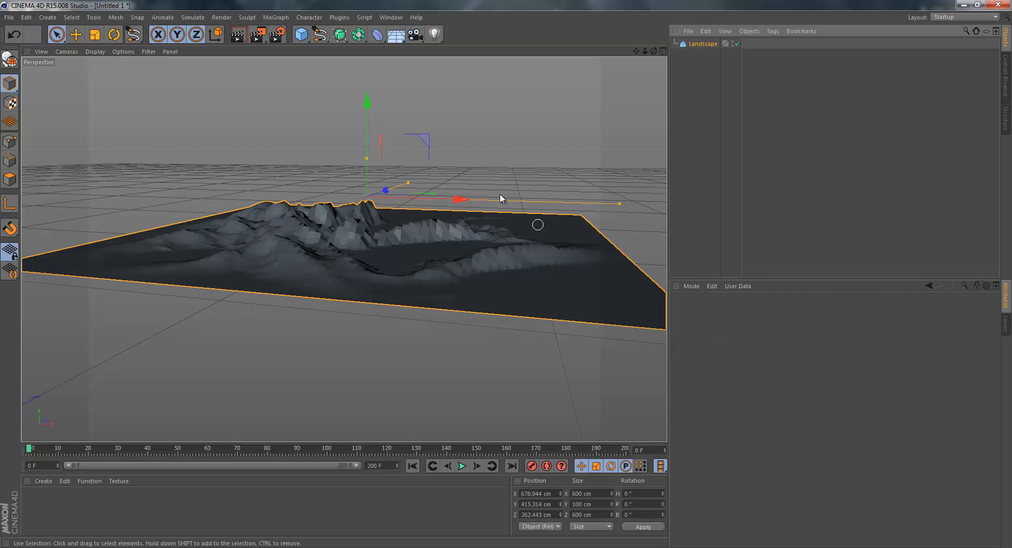
scroll(310, 184, up, 4)
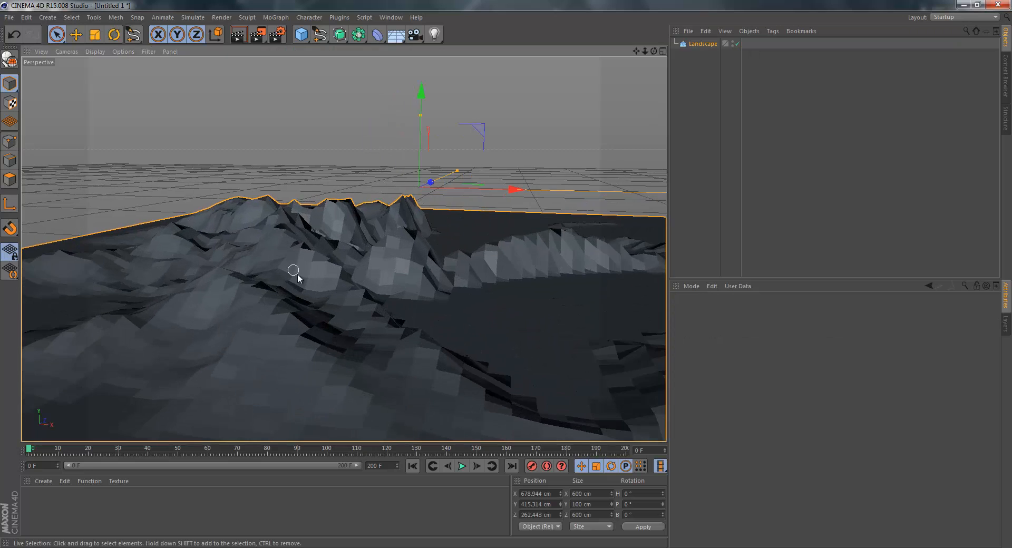
scroll(320, 278, down, 4)
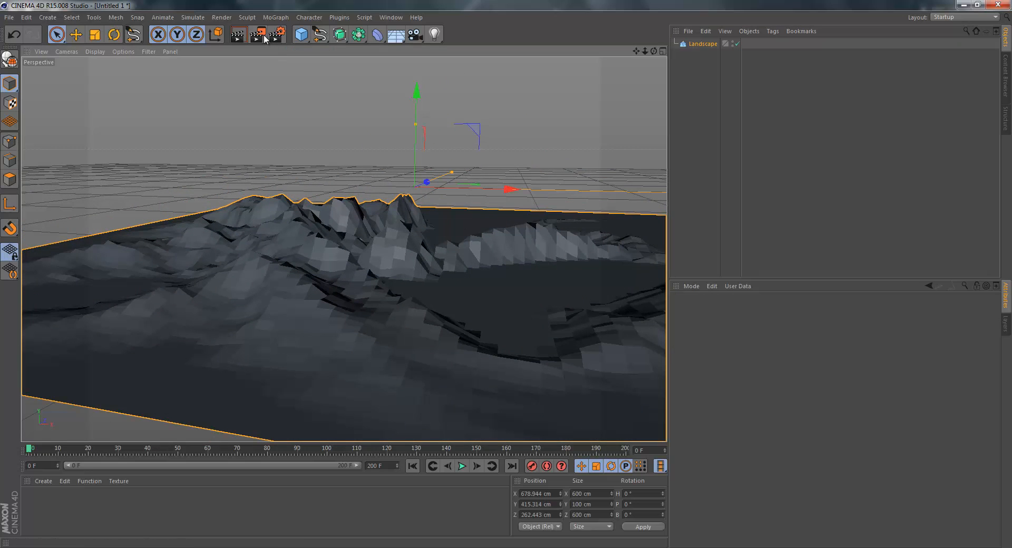
click(263, 34)
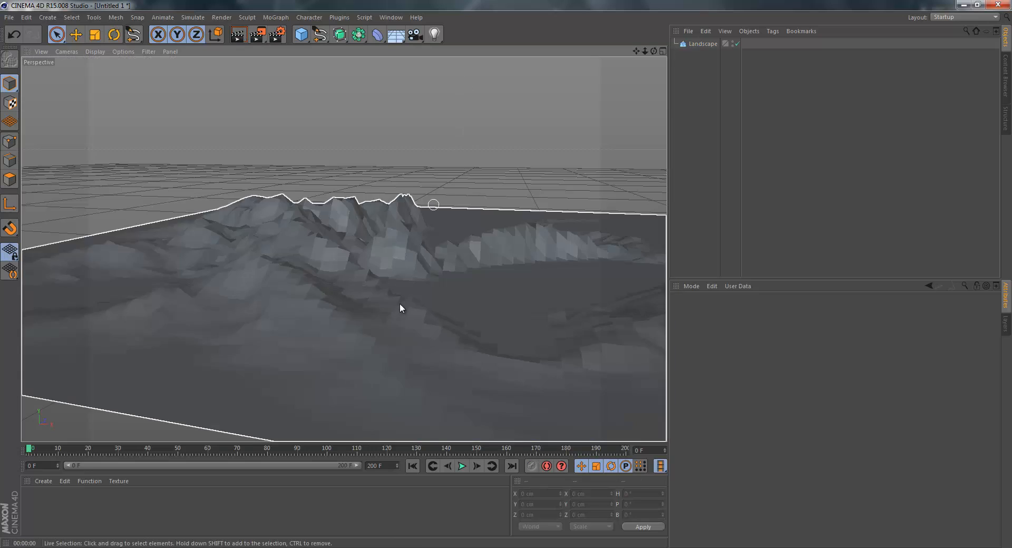
Delete the landscape from the scene.
click(399, 304)
key(Delete)
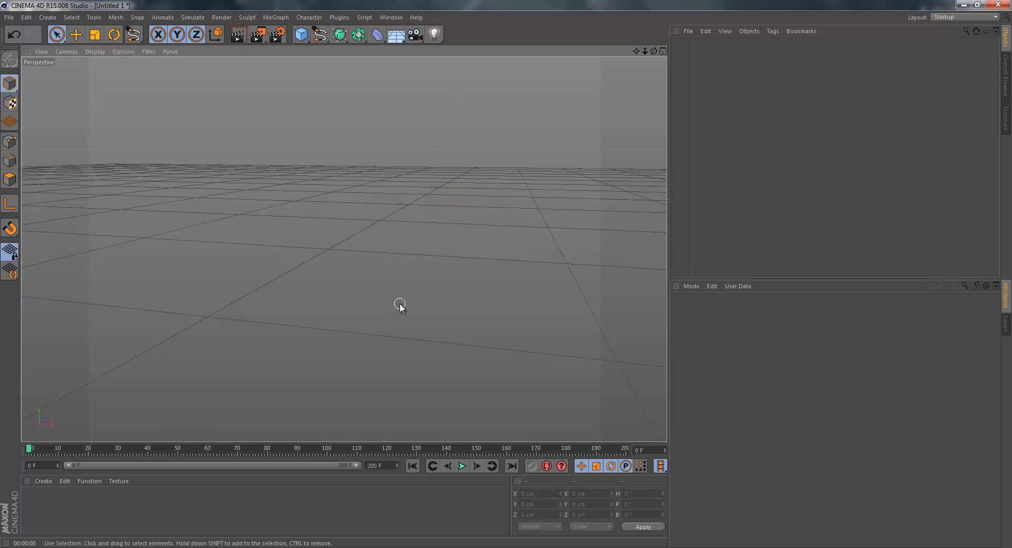
alt+right_drag(371, 205, 428, 247)
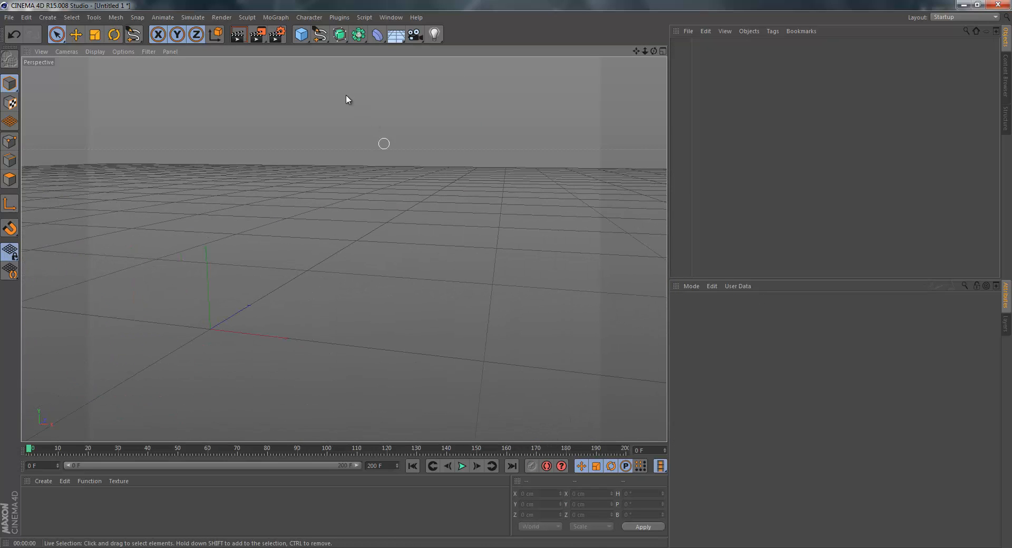
Add a Pyramid primitive at the world origin.
click(357, 34)
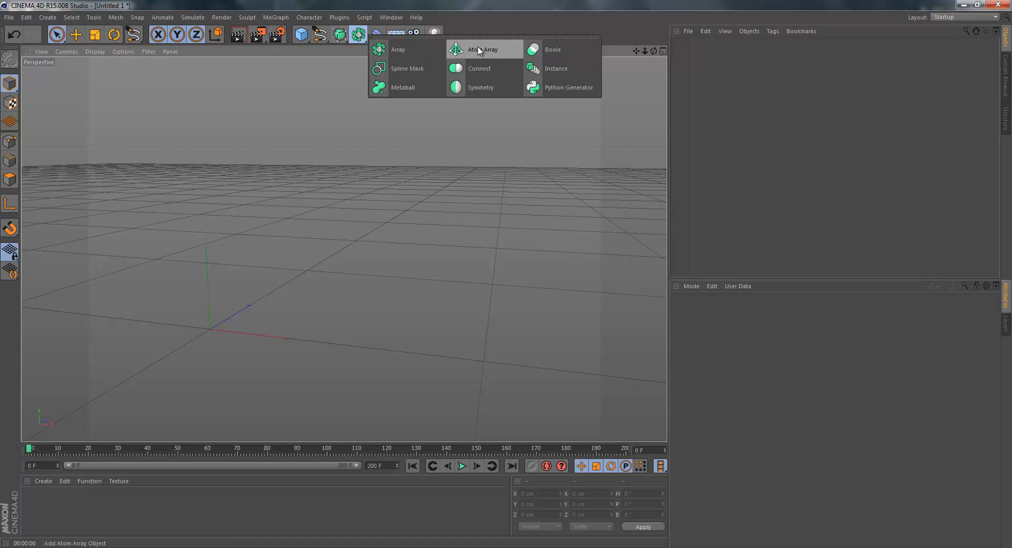
click(300, 34)
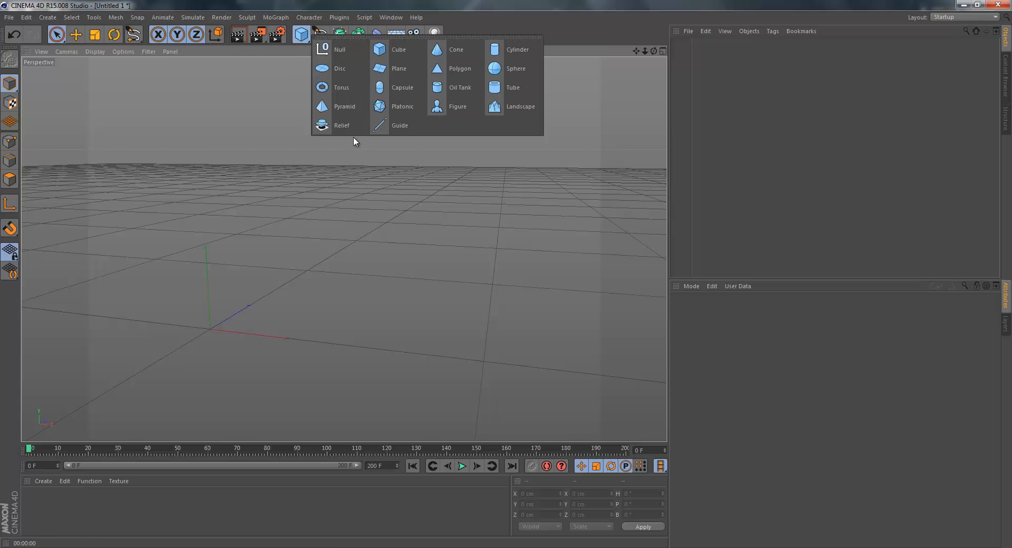
click(343, 107)
scroll(151, 350, up, 8)
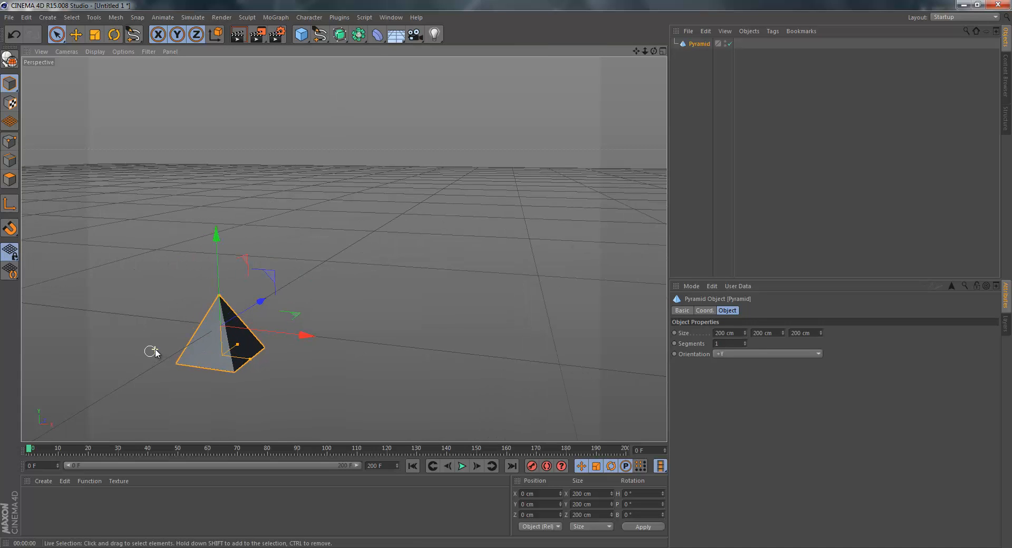
Add an Atom Array and make the pyramid its child.
click(358, 35)
click(483, 53)
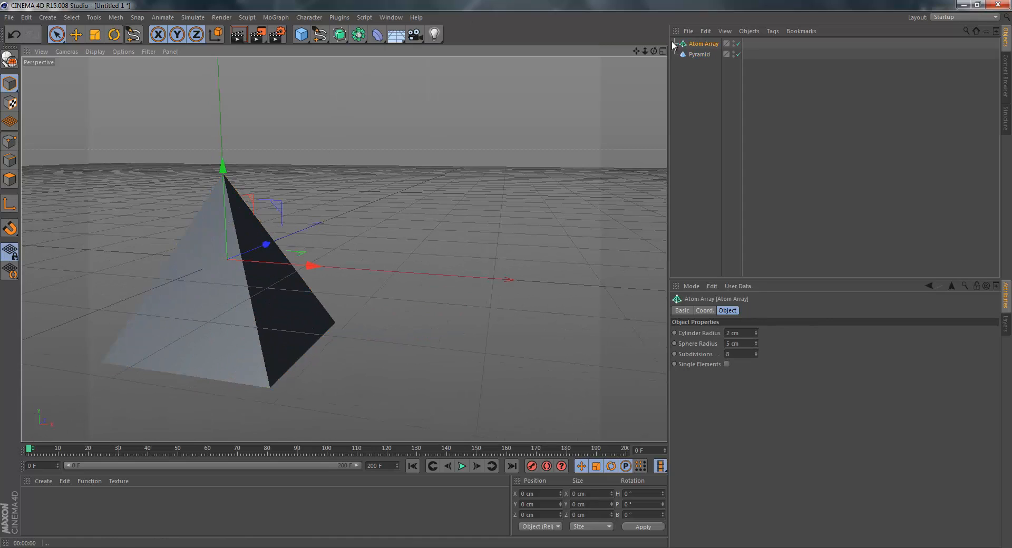
drag(692, 53, 701, 46)
click(702, 47)
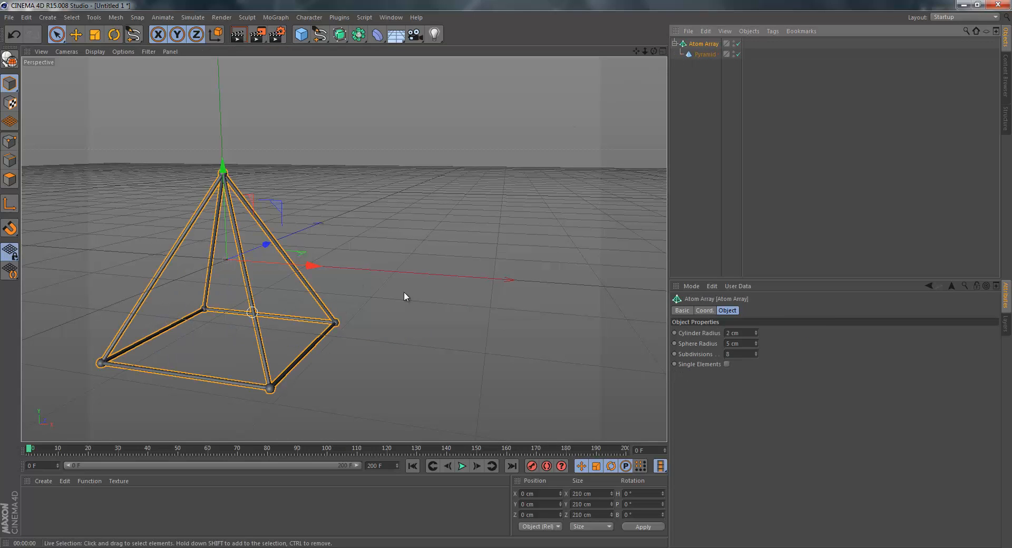
Set the Atom Array's cylinder radius and sphere radius to 1 cm each.
drag(690, 333, 610, 342)
text(1)
key(Tab)
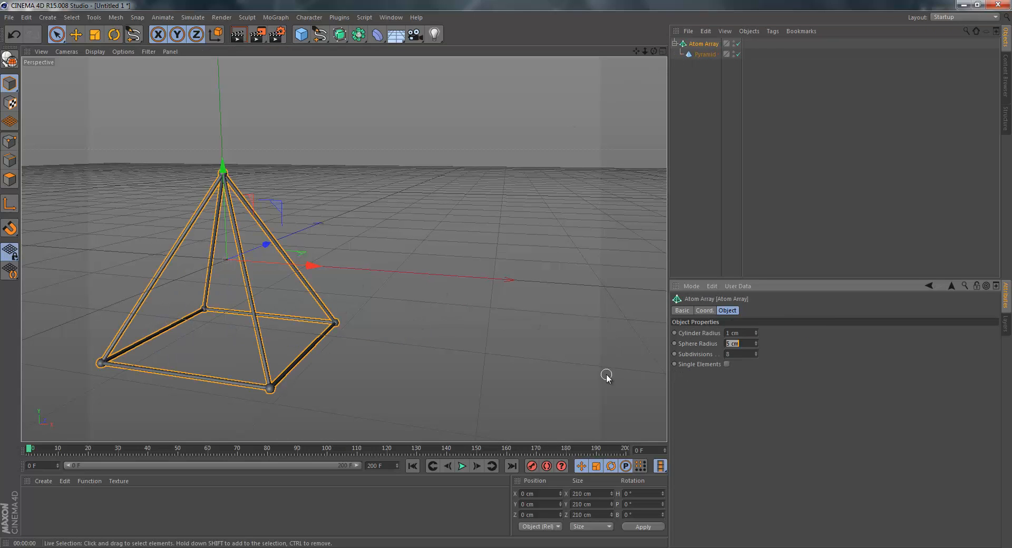
text(1)
key(Return)
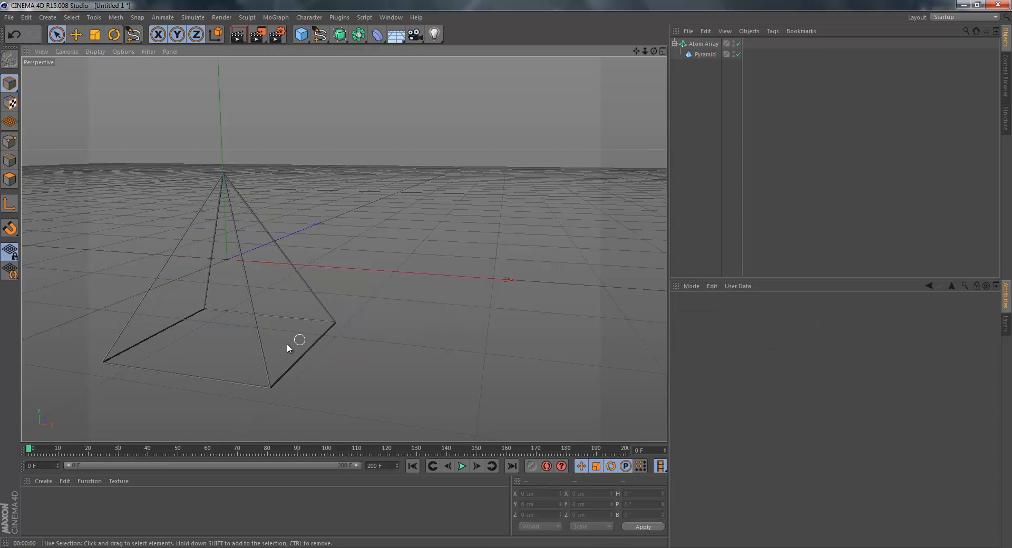
Delete the Atom Array with its pyramid and look through the available deformers.
key(Delete)
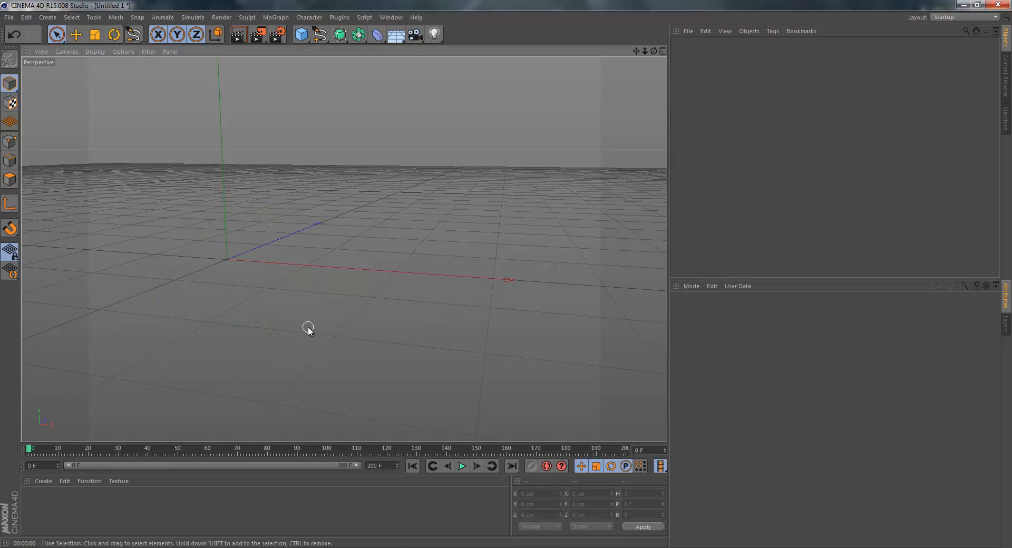
click(362, 35)
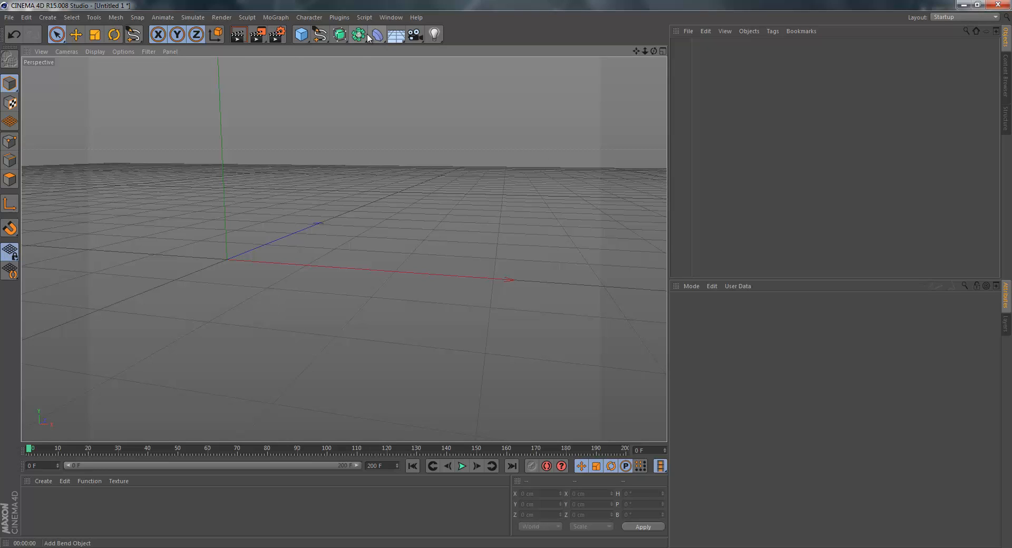
click(379, 38)
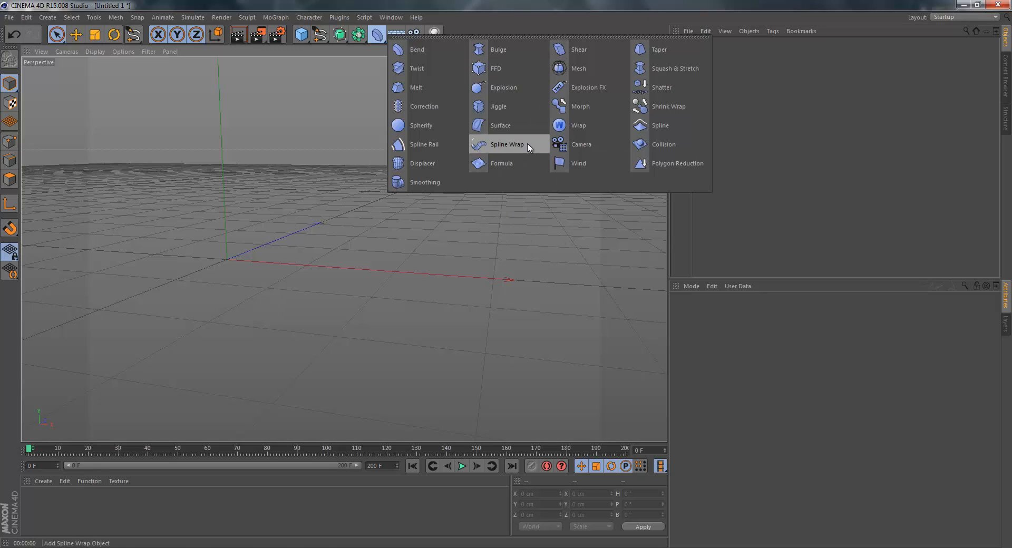
click(448, 216)
Add a Floor object and a Sky object to the empty scene.
click(394, 36)
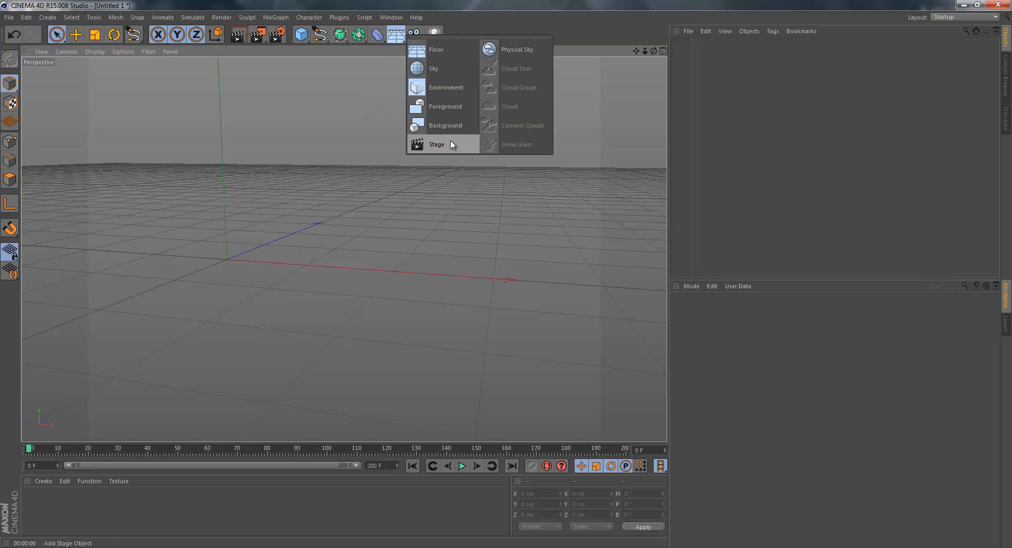
click(446, 49)
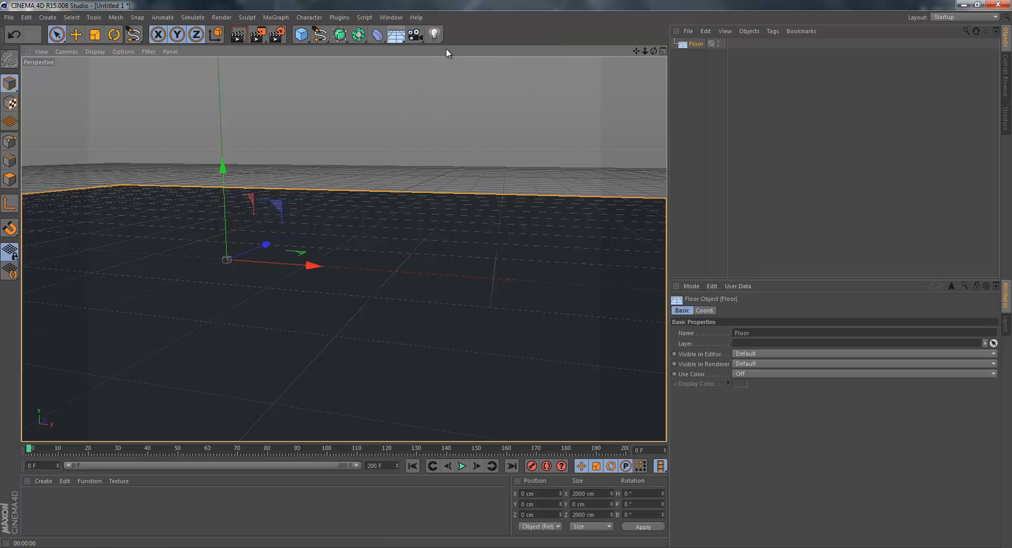
click(395, 34)
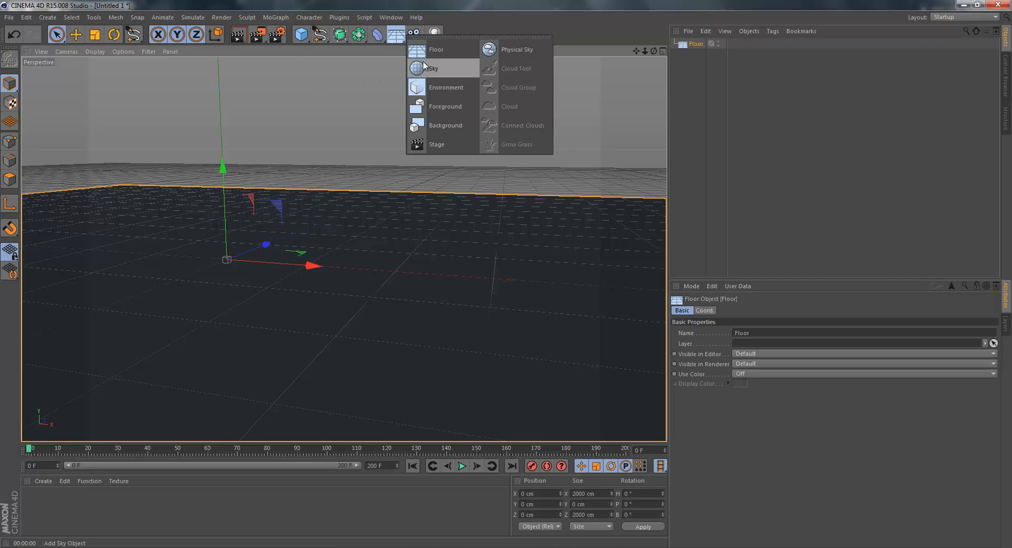
click(443, 68)
click(378, 34)
click(471, 89)
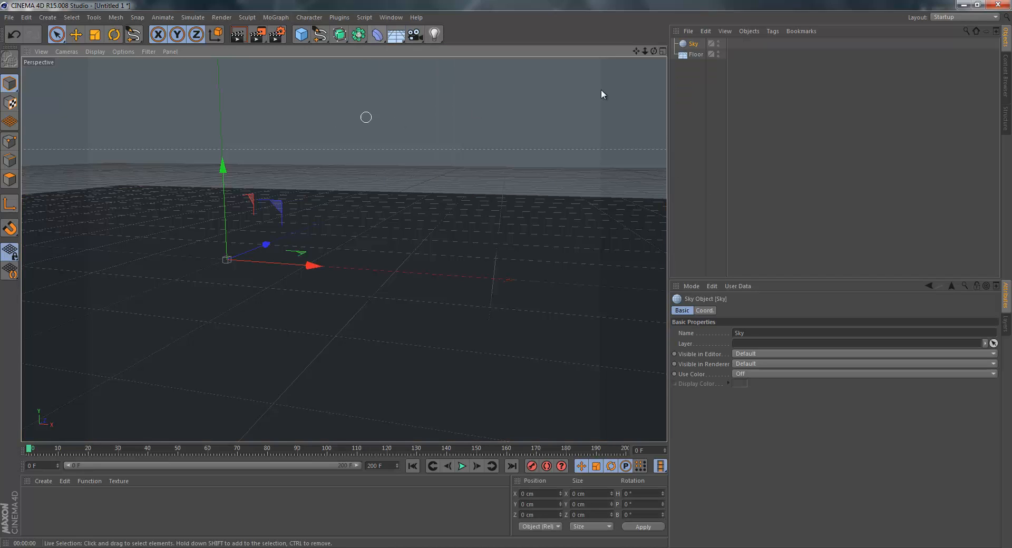
Undo adding the Sky and Floor objects to clear the scene.
key(ctrl+z)
key(ctrl+z)
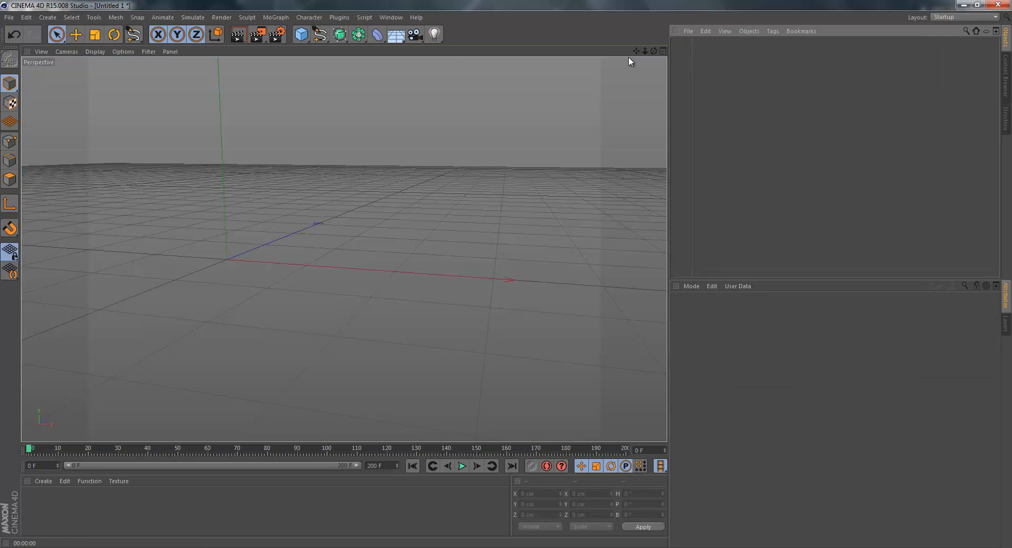
click(416, 35)
click(384, 89)
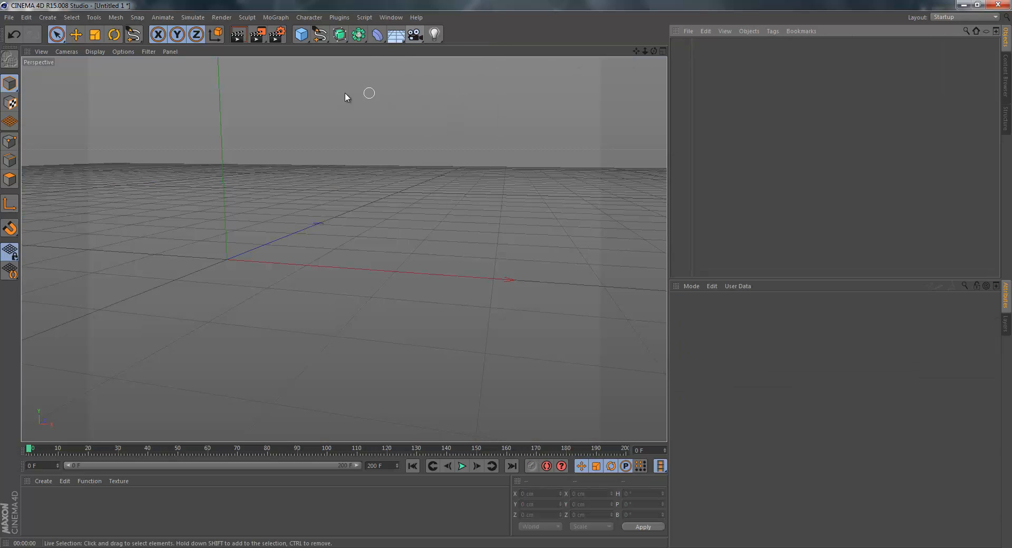
Add a Camera and widen its field of view to a focal length of about 28.9 mm.
click(421, 32)
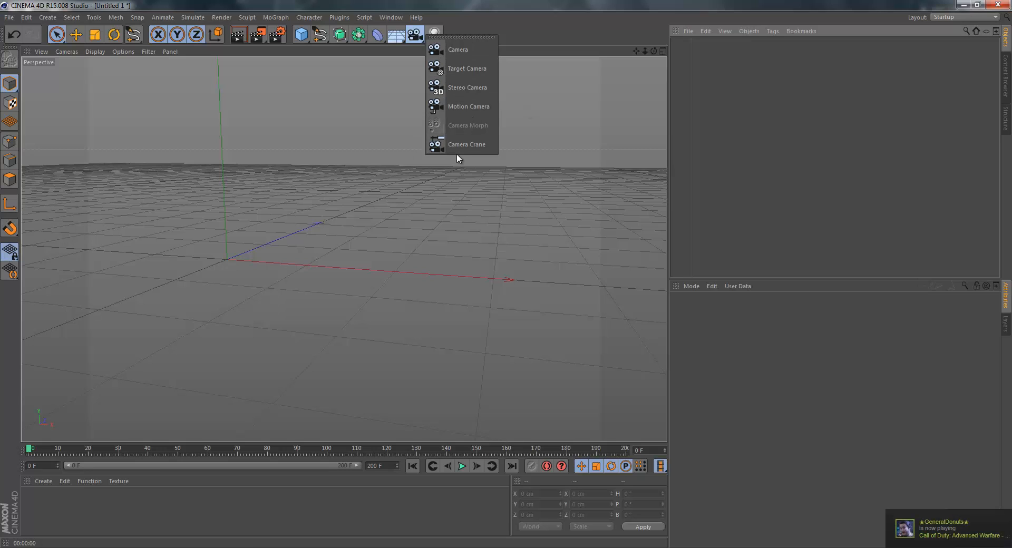
click(446, 51)
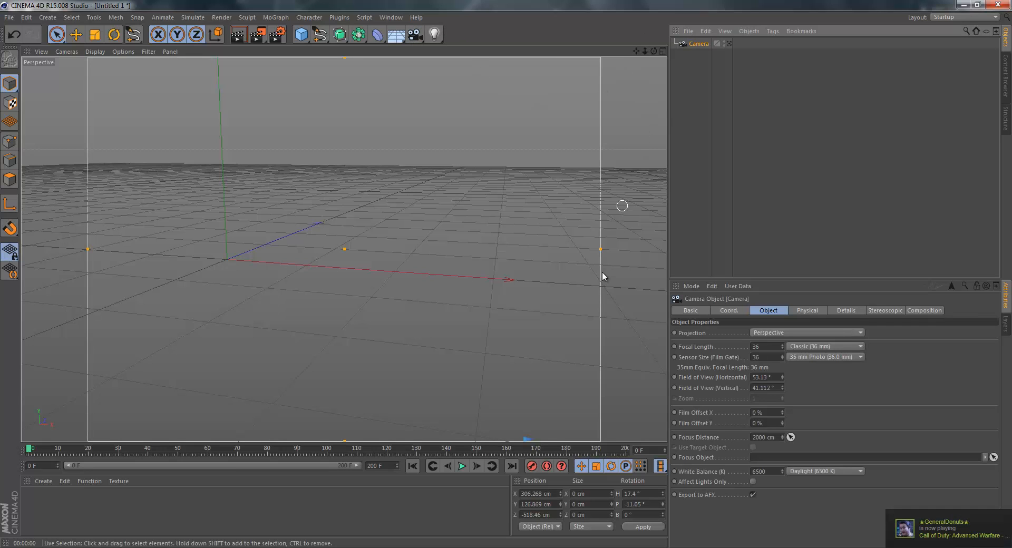
drag(602, 248, 665, 243)
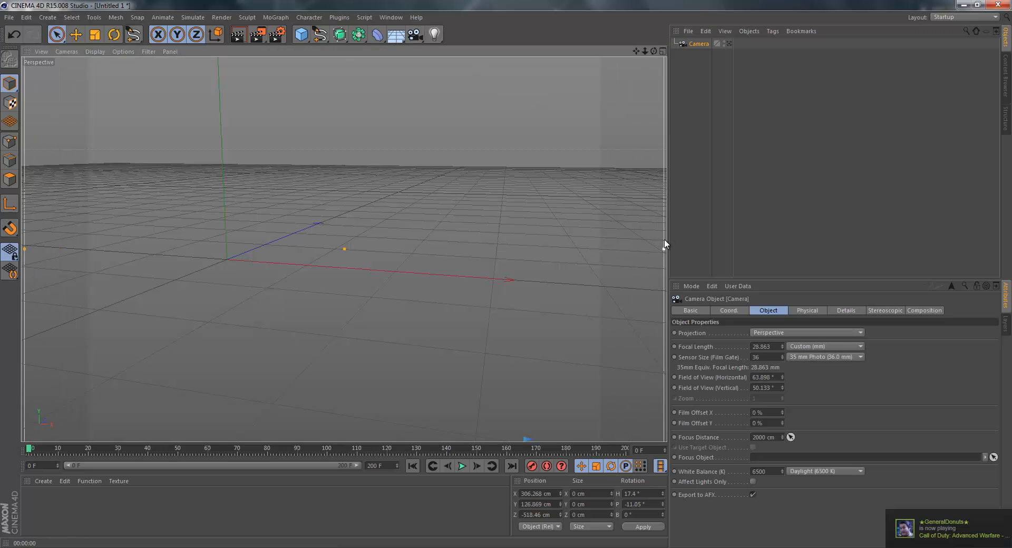
Add a Platonic object with a radius of about 158 cm, shifted about 19 cm along X.
click(301, 34)
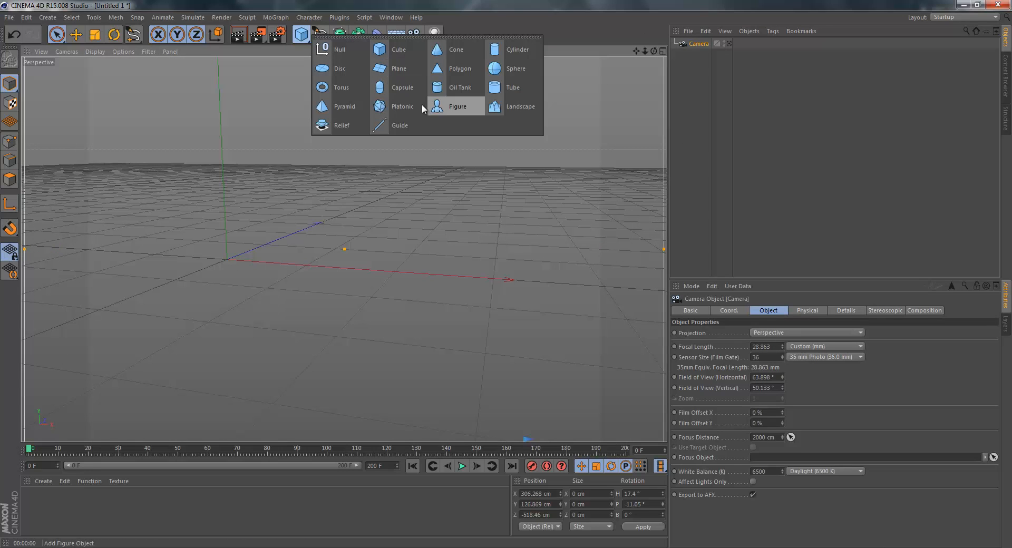
click(387, 113)
mouse_move(306, 266)
mouse_down()
mouse_move(394, 261)
mouse_move(308, 263)
mouse_move(343, 266)
mouse_move(334, 267)
mouse_up()
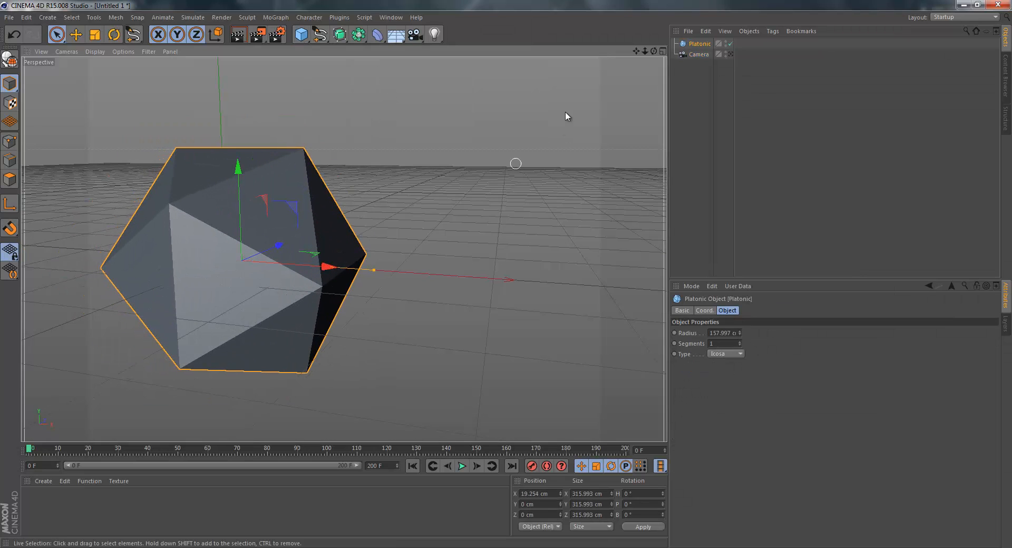
click(723, 64)
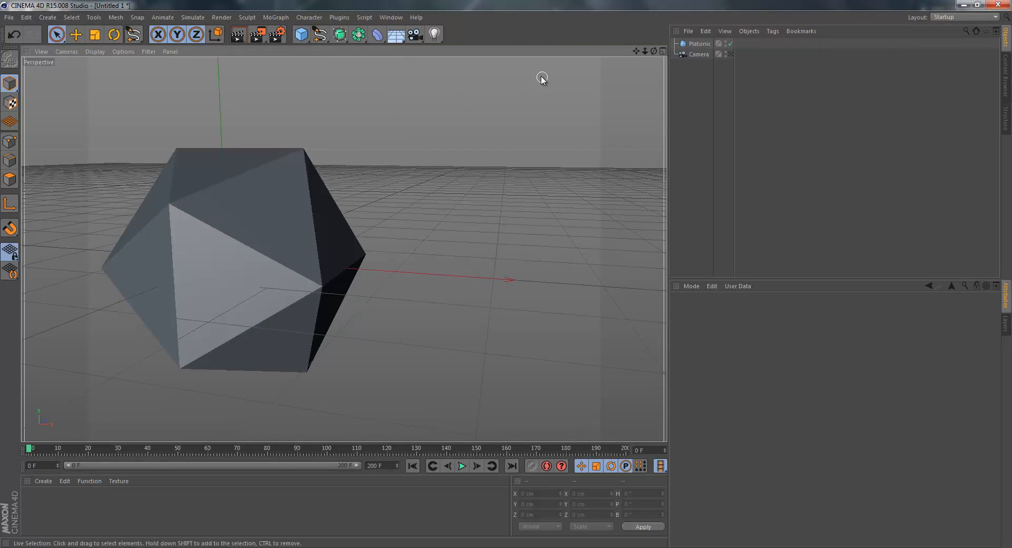
Look through the camera, reposition it to about X 288, Y 125, Z -524 cm, and return to the default view.
click(699, 54)
click(680, 62)
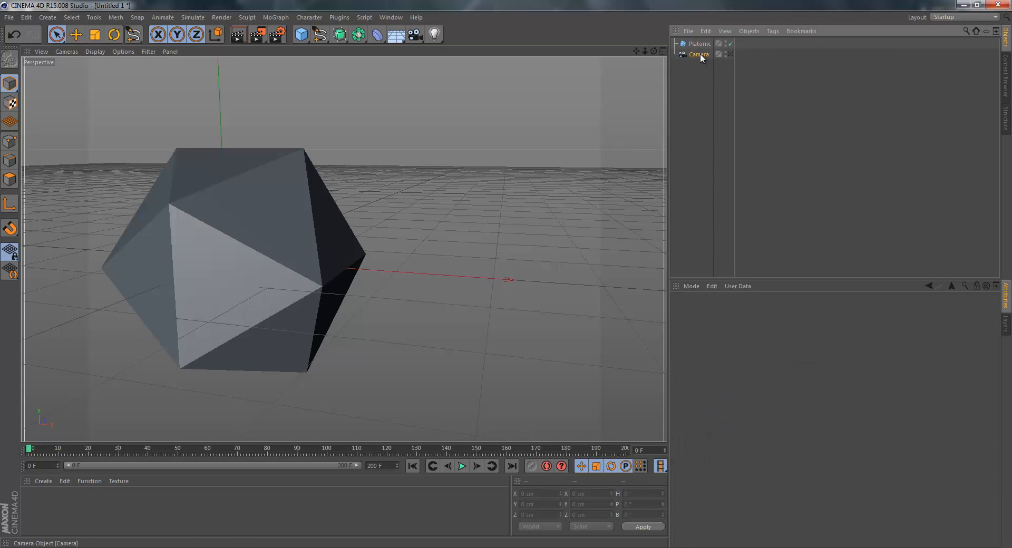
click(699, 54)
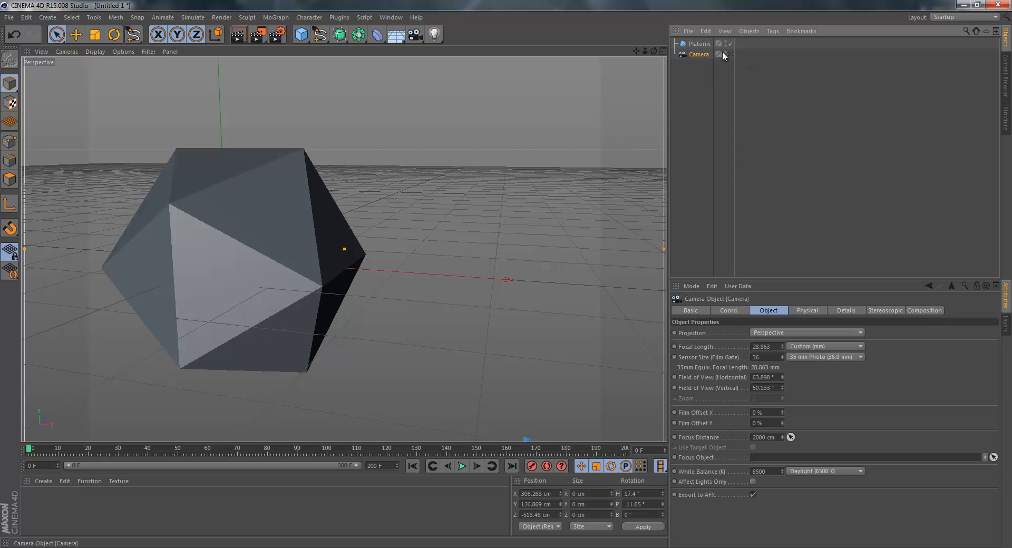
click(732, 54)
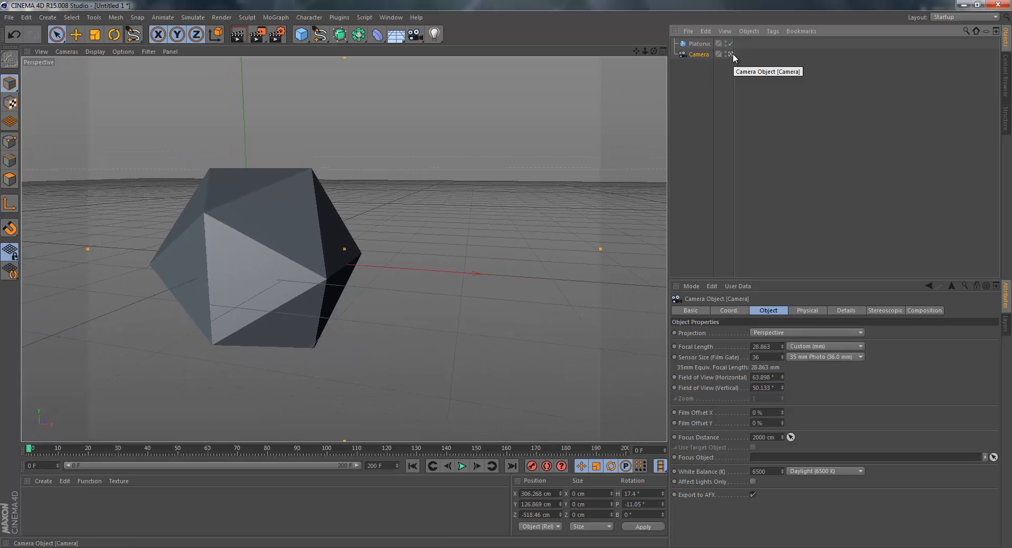
alt+middle_drag(506, 272, 507, 274)
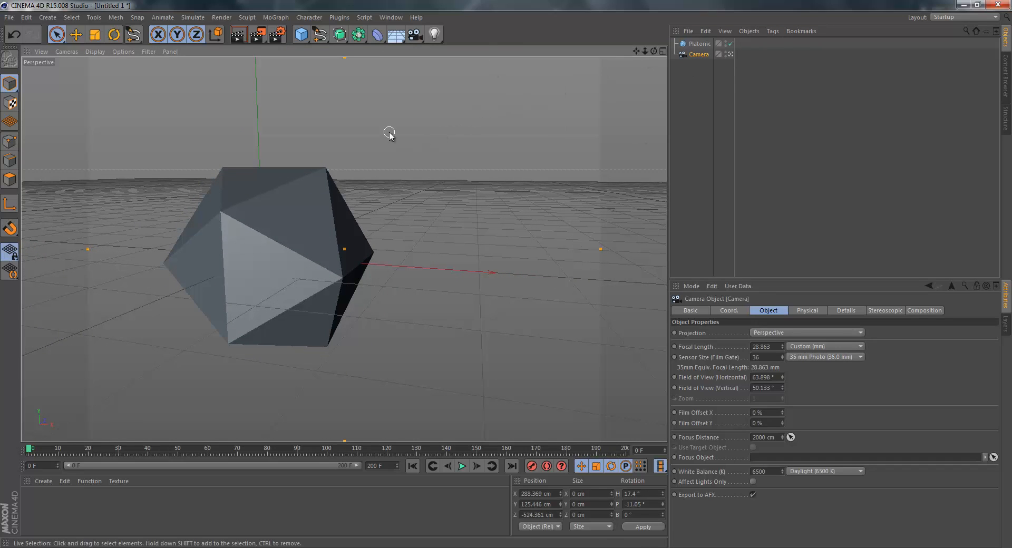
click(731, 55)
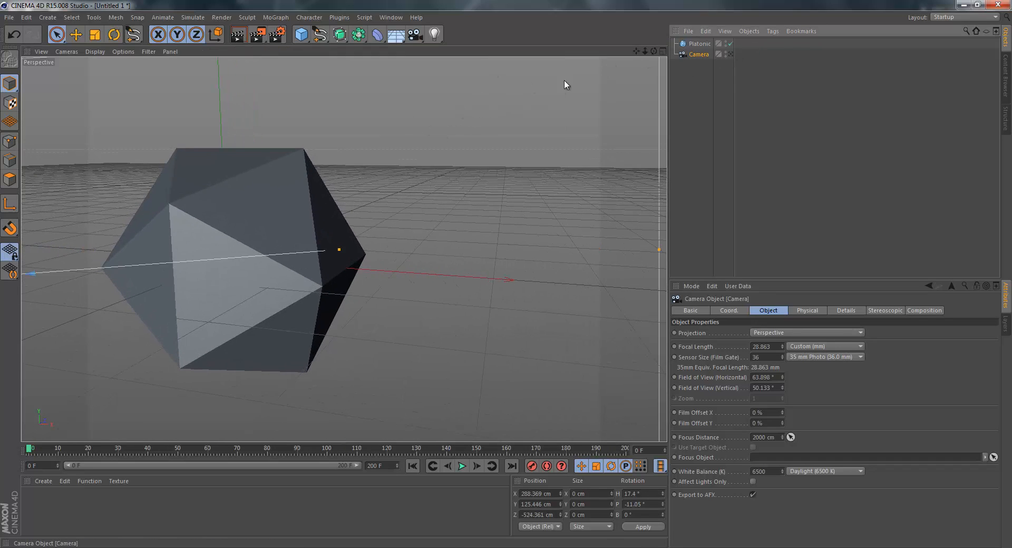
Rotate the Platonic freehand in the default view and check it through the camera.
drag(653, 53, 458, 254)
click(315, 205)
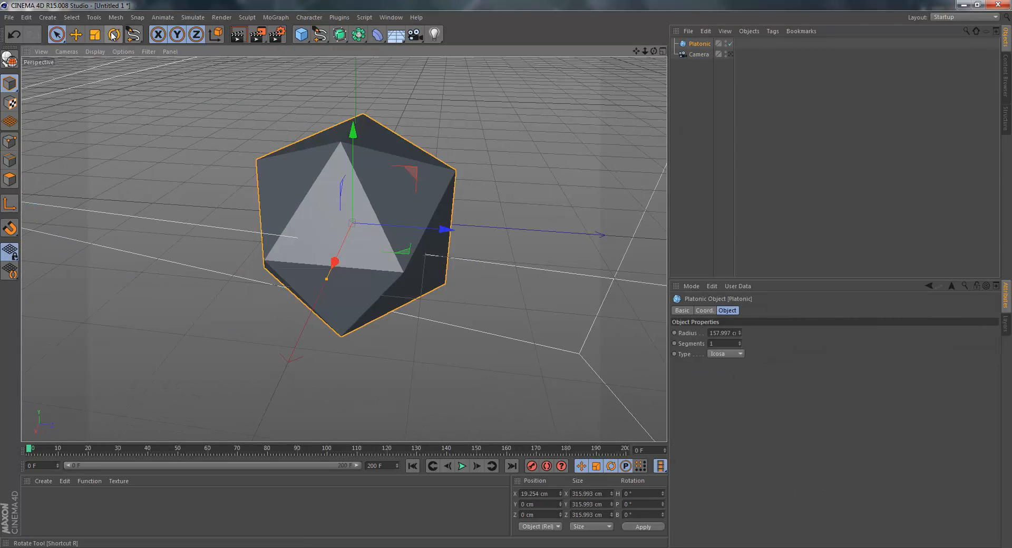
key(r)
drag(349, 216, 346, 135)
click(199, 120)
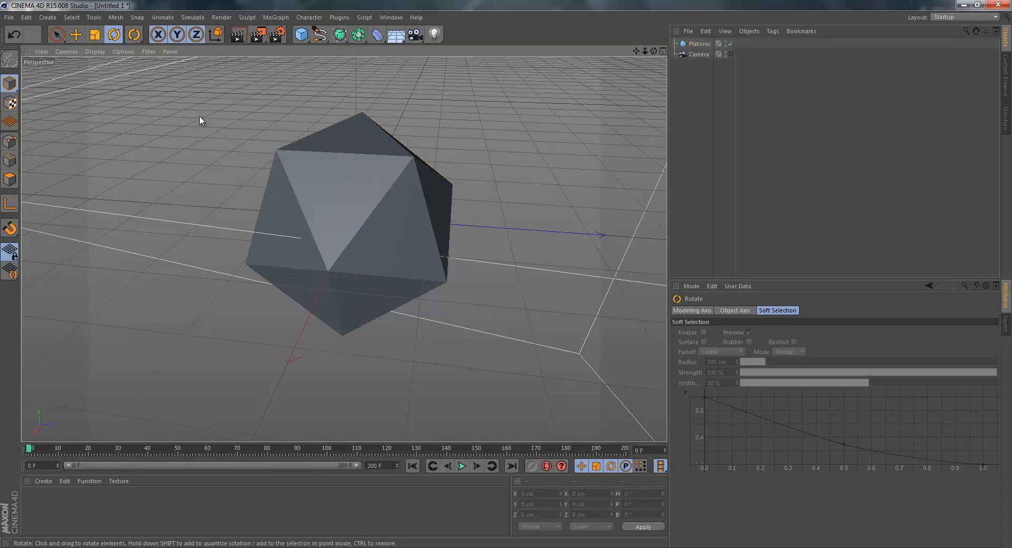
click(730, 54)
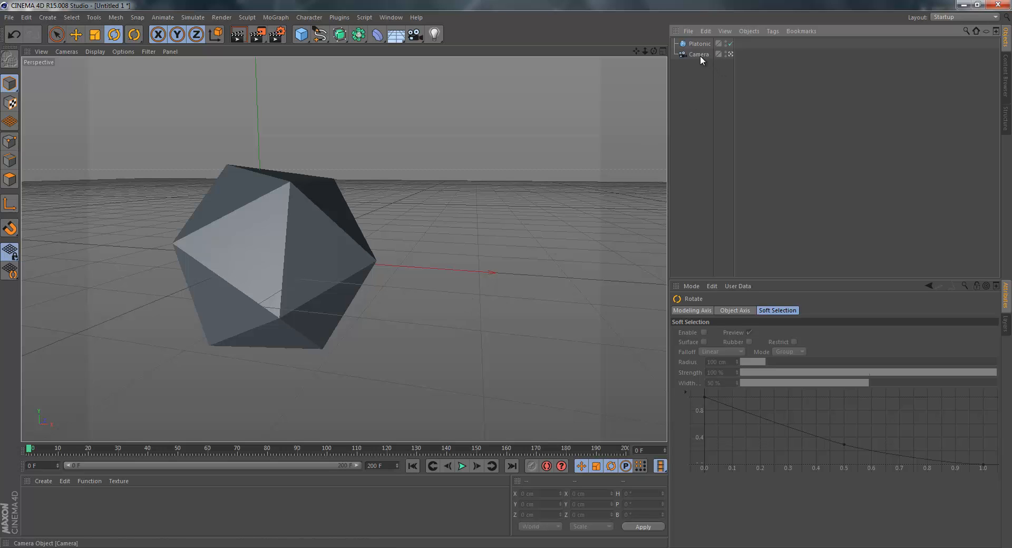
click(730, 54)
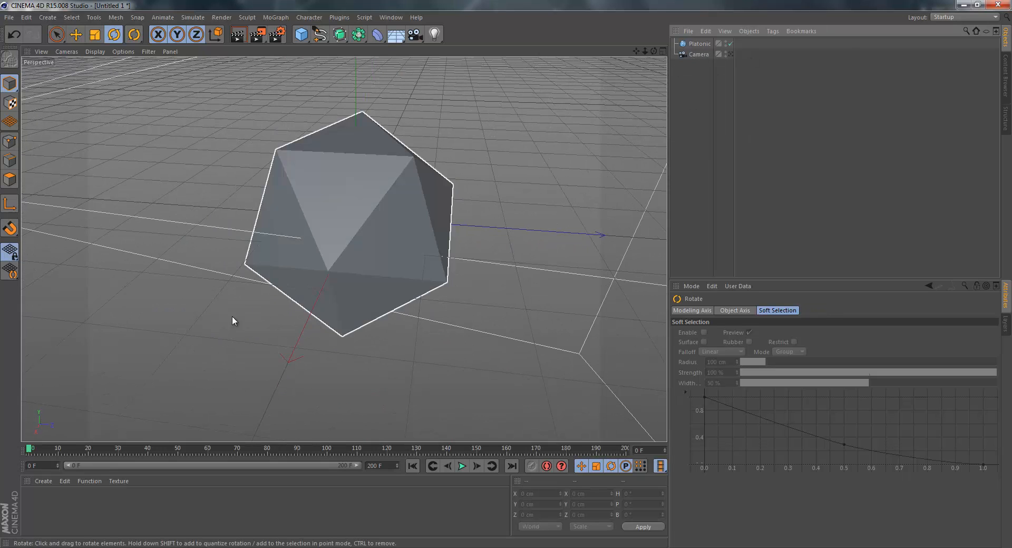
Hide the camera in the editor and render the active view.
click(726, 51)
click(245, 34)
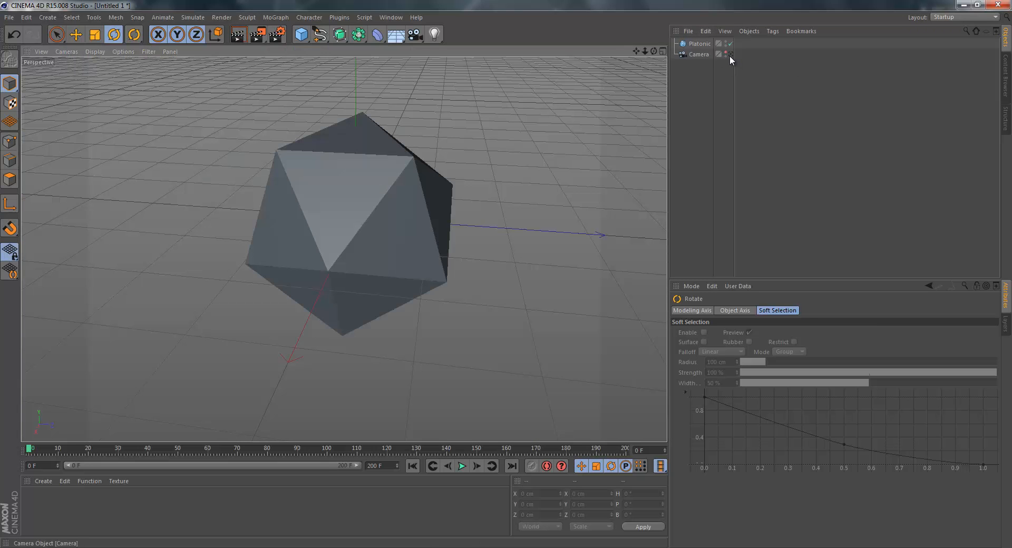
Switch between the camera view and the default view to compare the two views of the Platonic.
click(730, 55)
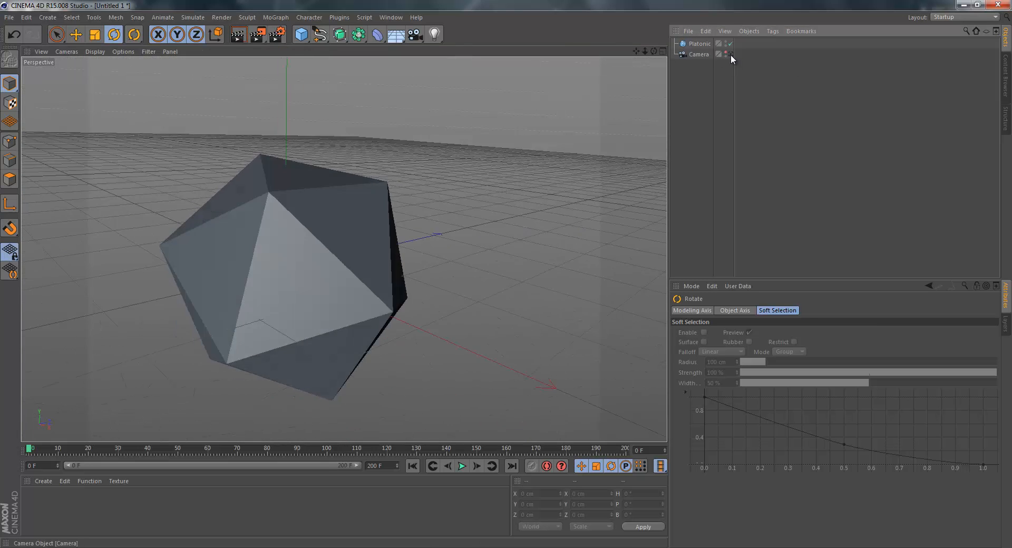
click(730, 54)
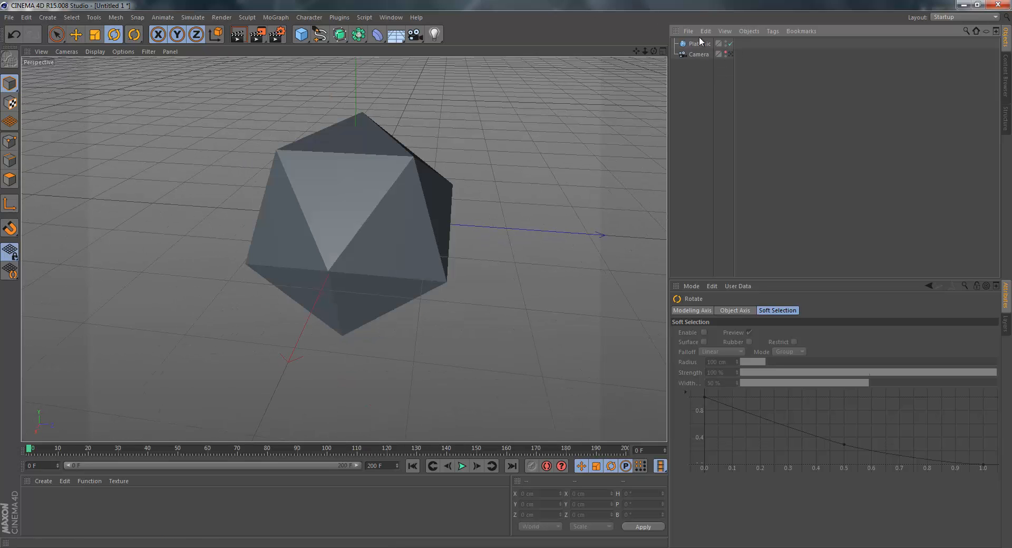
drag(654, 51, 507, 274)
click(731, 53)
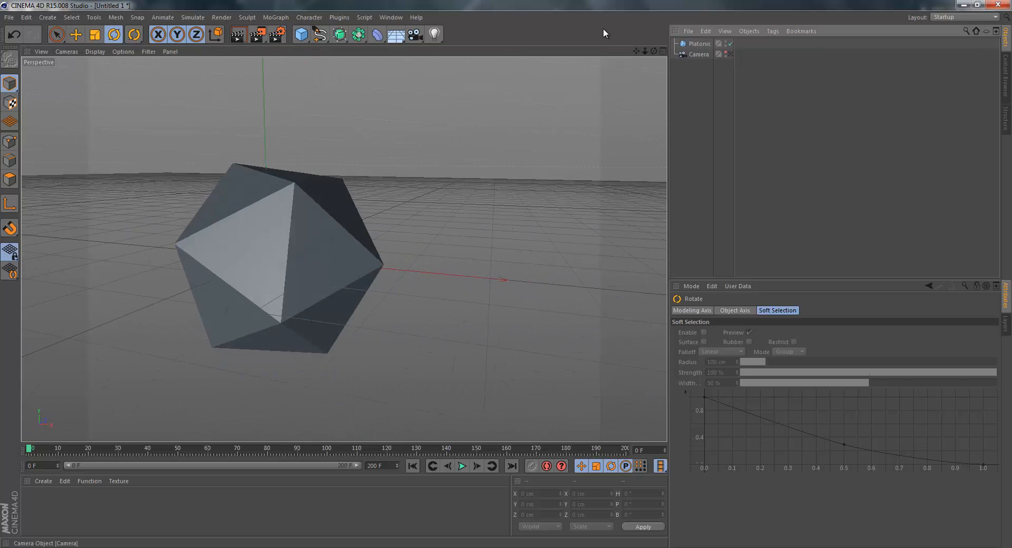
click(730, 54)
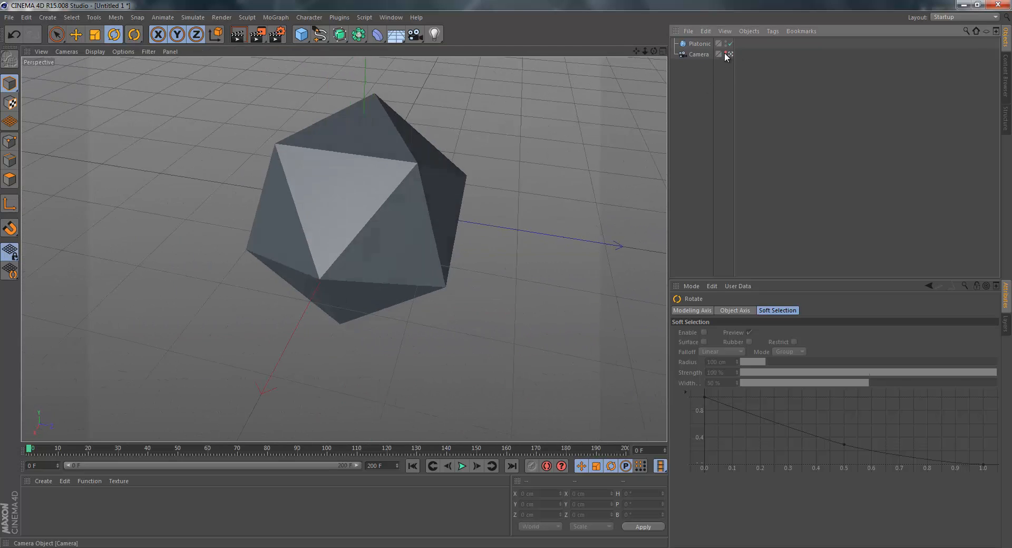
Delete the Camera and the Platonic from the scene.
click(699, 54)
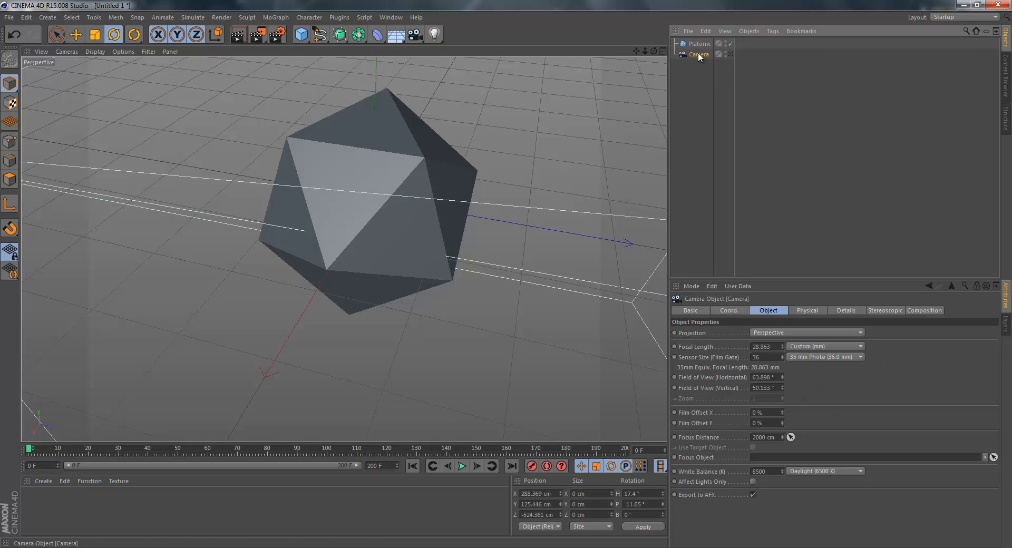
key(Delete)
click(696, 44)
key(Delete)
Add a standard Light and a Cube to the empty scene.
click(415, 35)
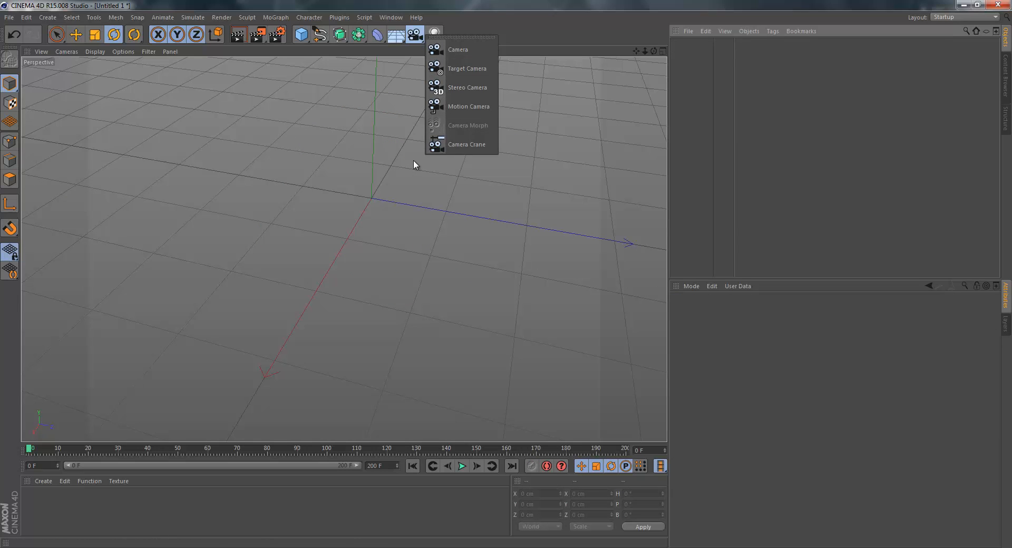
click(434, 35)
click(475, 50)
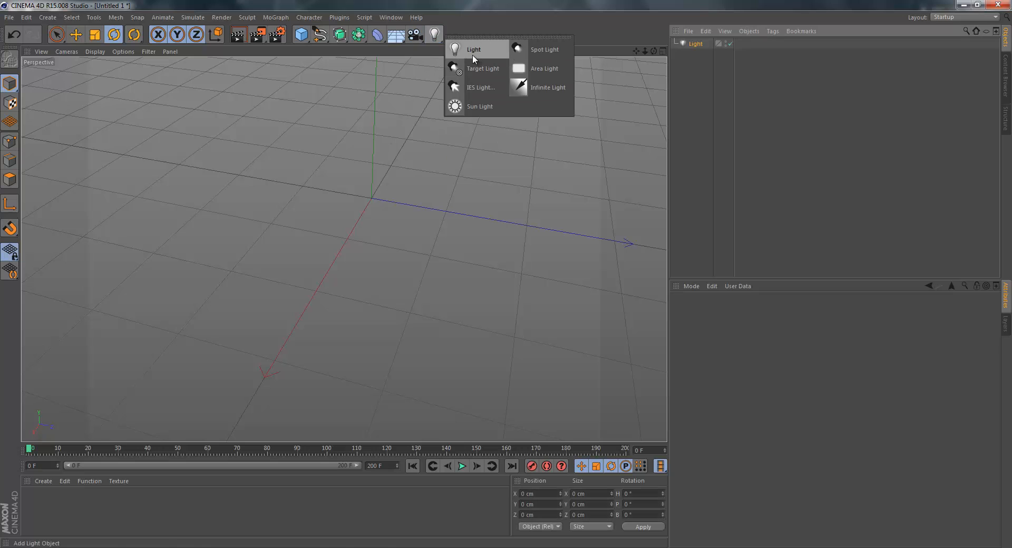
click(301, 35)
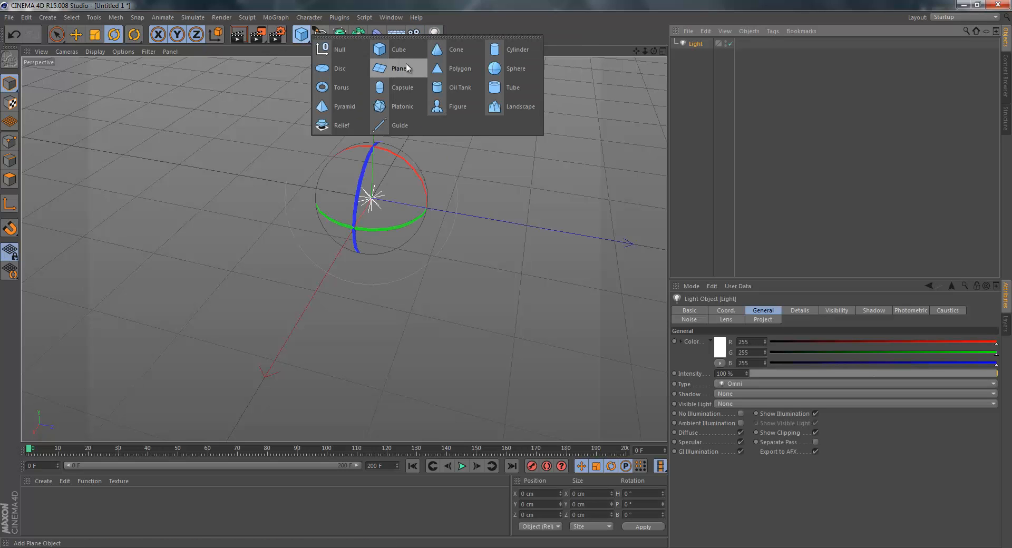
click(391, 47)
Move the cube along Z away from the light and raise the light to about 194 cm in Y.
click(54, 42)
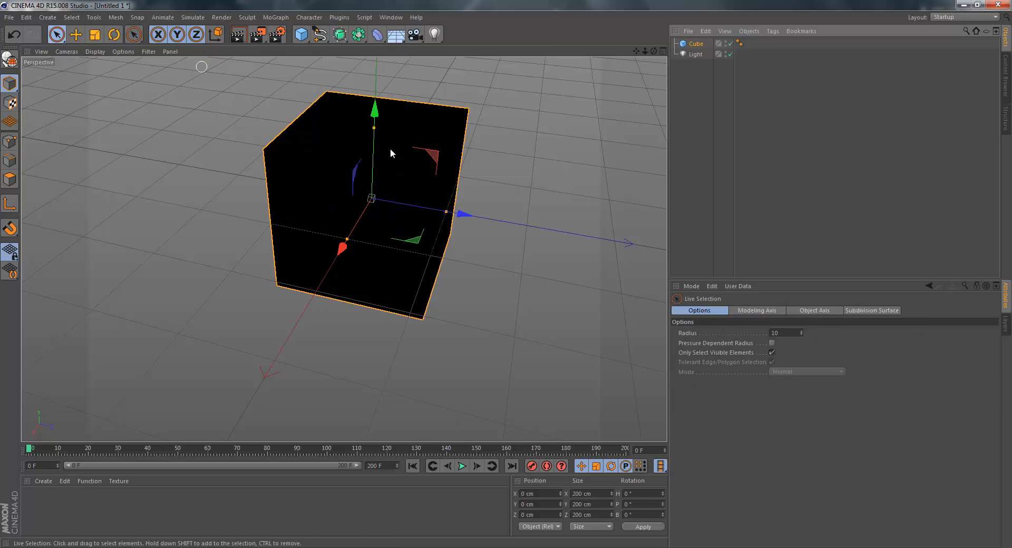
drag(464, 213, 481, 182)
click(390, 182)
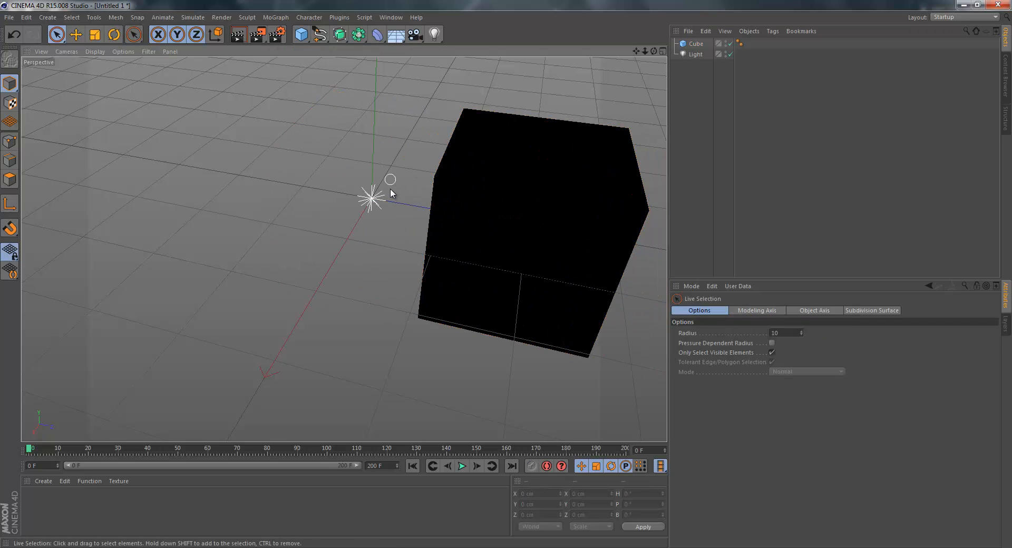
click(375, 188)
drag(375, 112, 508, 264)
scroll(463, 191, down, 4)
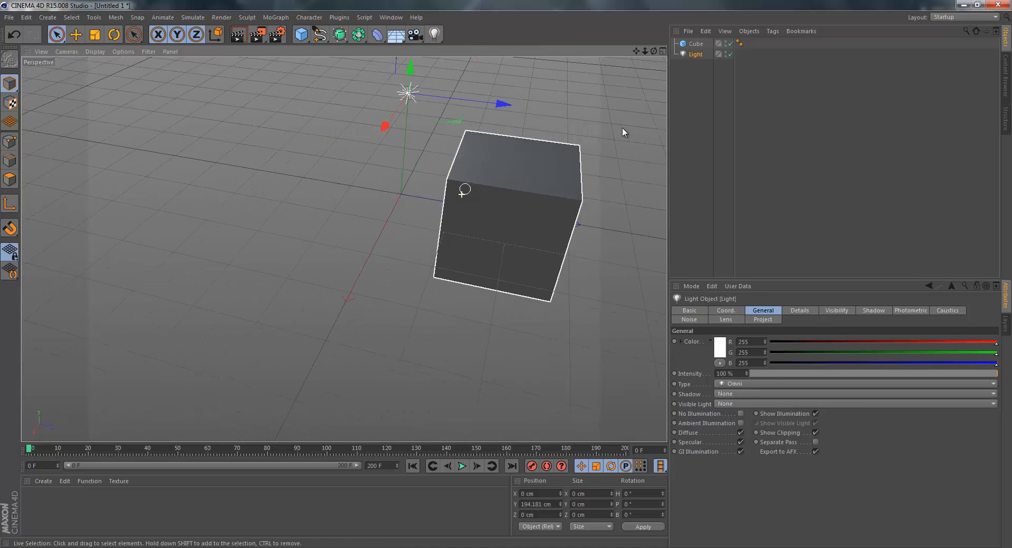
Set the shadow type of the light above the cube to Shadow Maps (Soft).
drag(654, 51, 507, 273)
drag(636, 51, 503, 296)
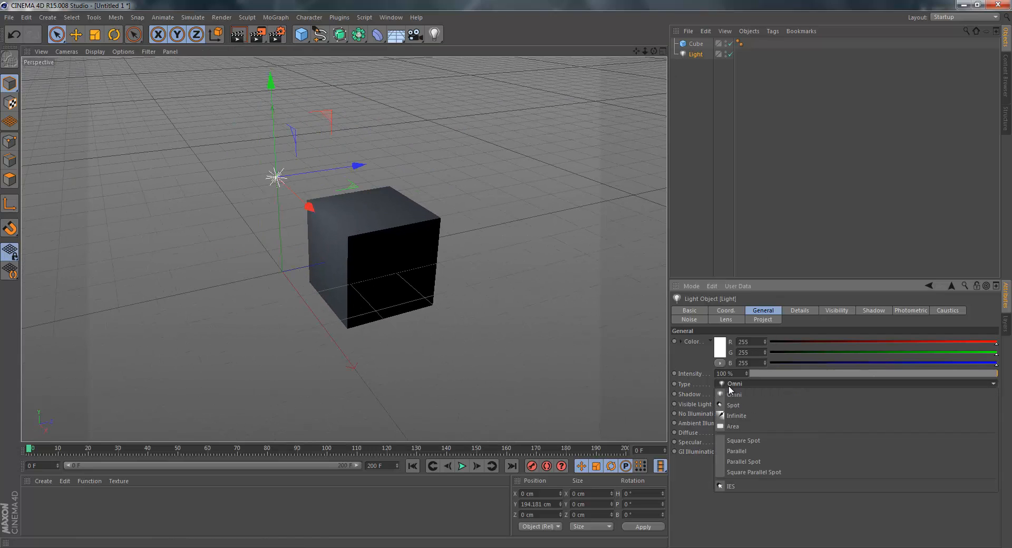
click(729, 393)
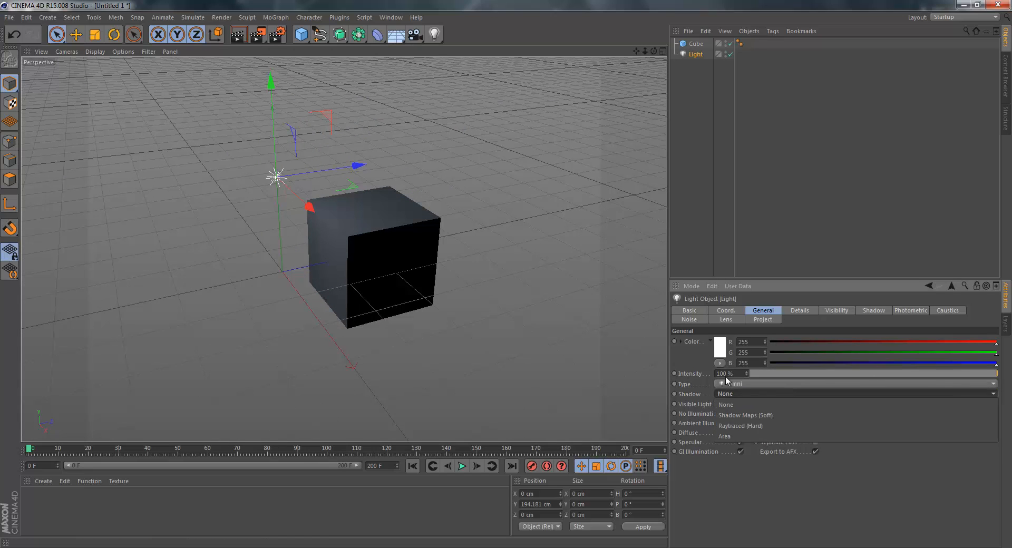
click(760, 416)
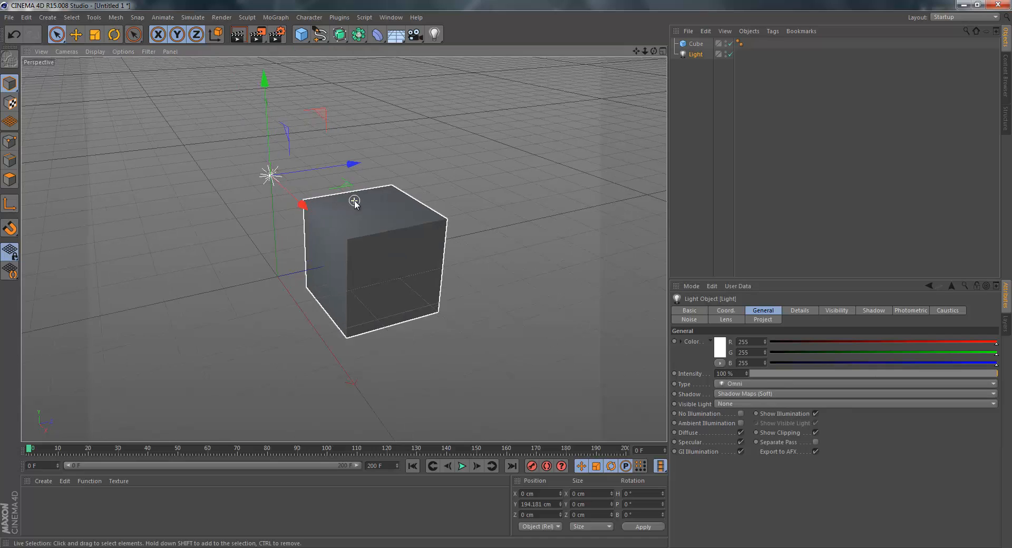
scroll(397, 195, up, 5)
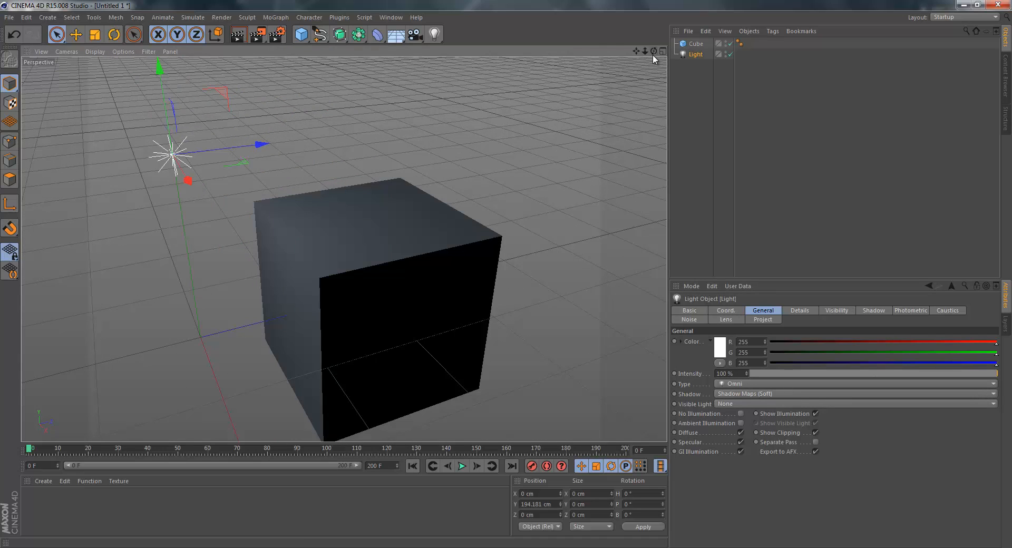
mouse_move(654, 51)
mouse_down()
mouse_move(510, 280)
mouse_move(653, 51)
mouse_up()
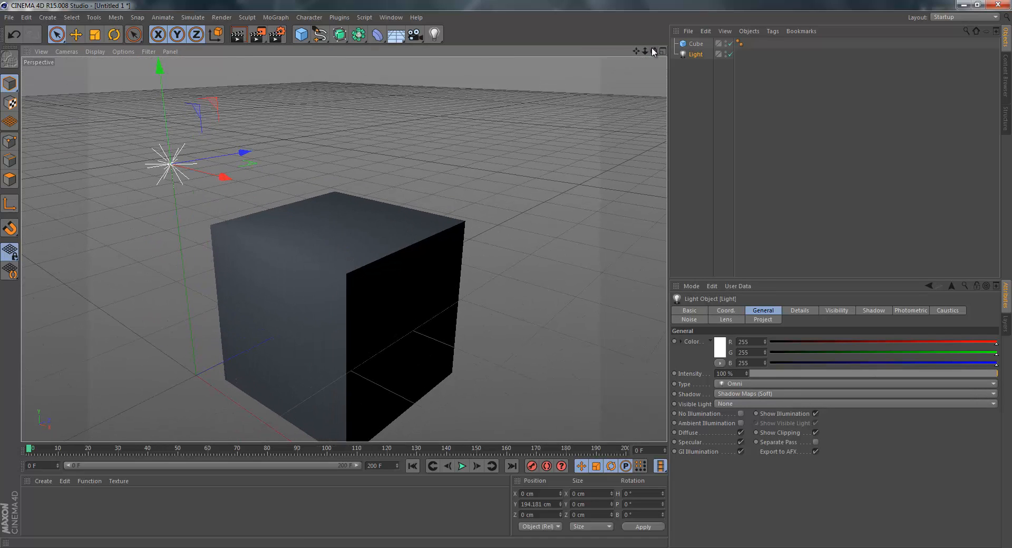
click(355, 128)
click(191, 163)
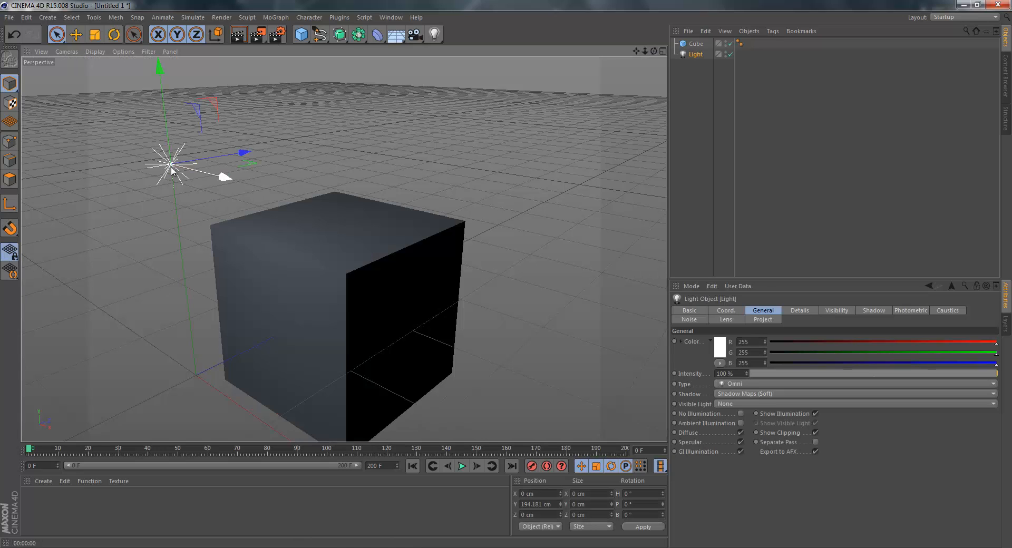
Place a copy of the light across from the original at about X 290 cm and Z 42 cm, and render the view.
key(ctrl+c)
key(ctrl+v)
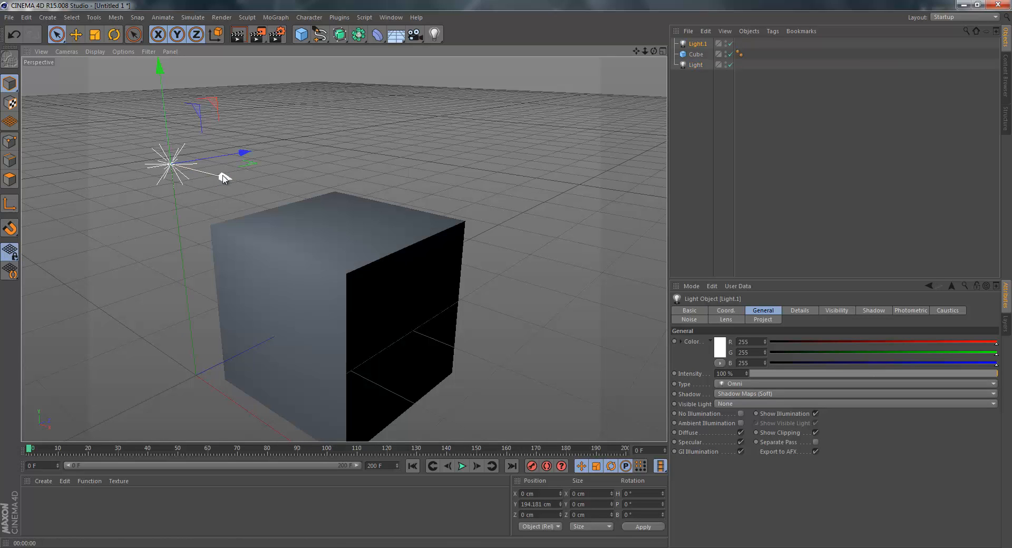
drag(223, 175, 627, 253)
drag(578, 232, 603, 217)
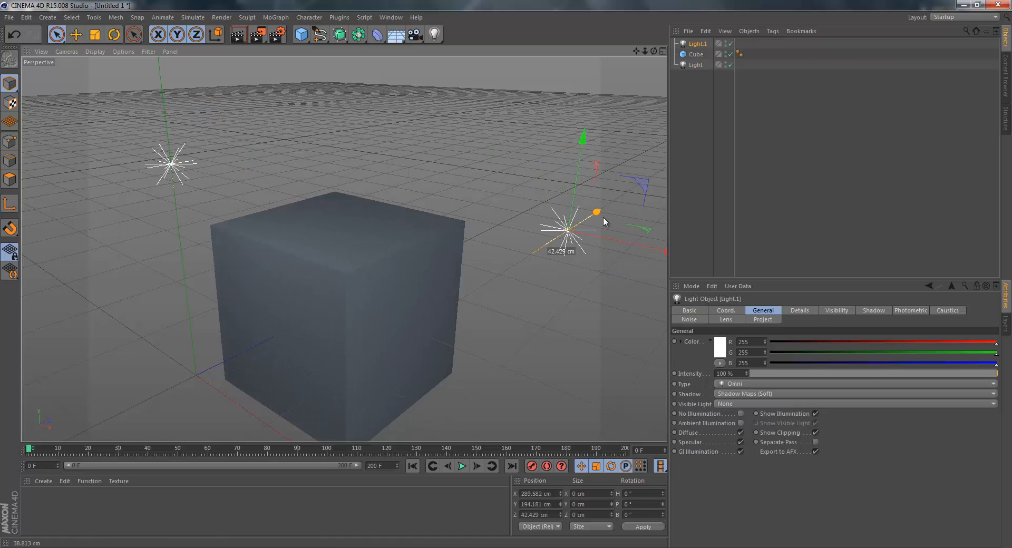
click(237, 35)
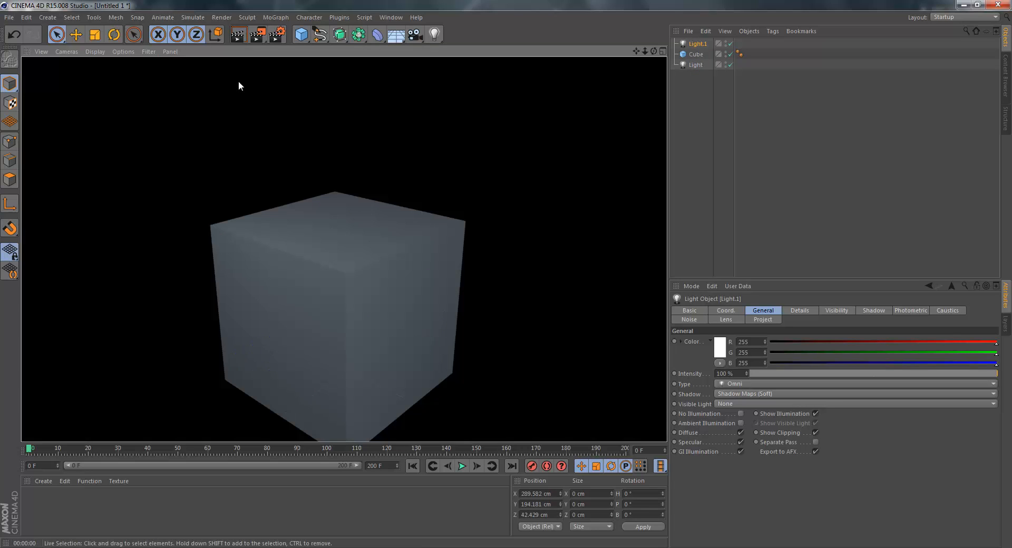
click(409, 79)
Delete both lights and the cube from the scene.
click(690, 46)
shift+click(694, 67)
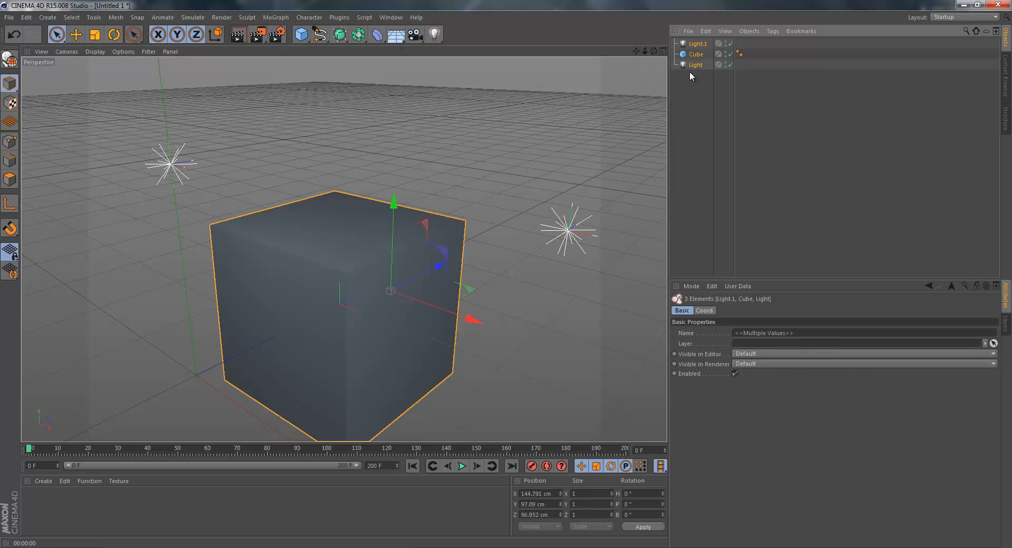
key(Delete)
click(436, 34)
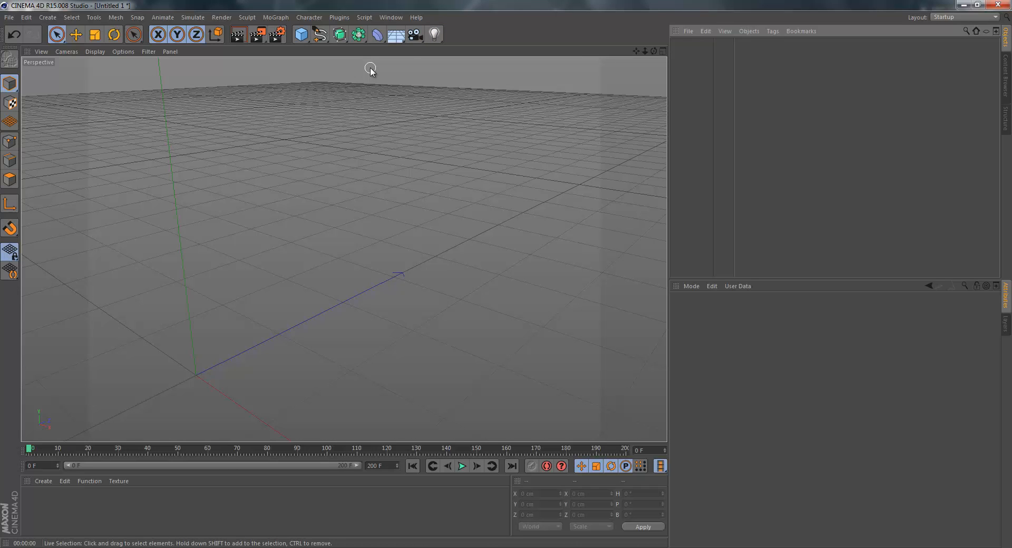
click(276, 17)
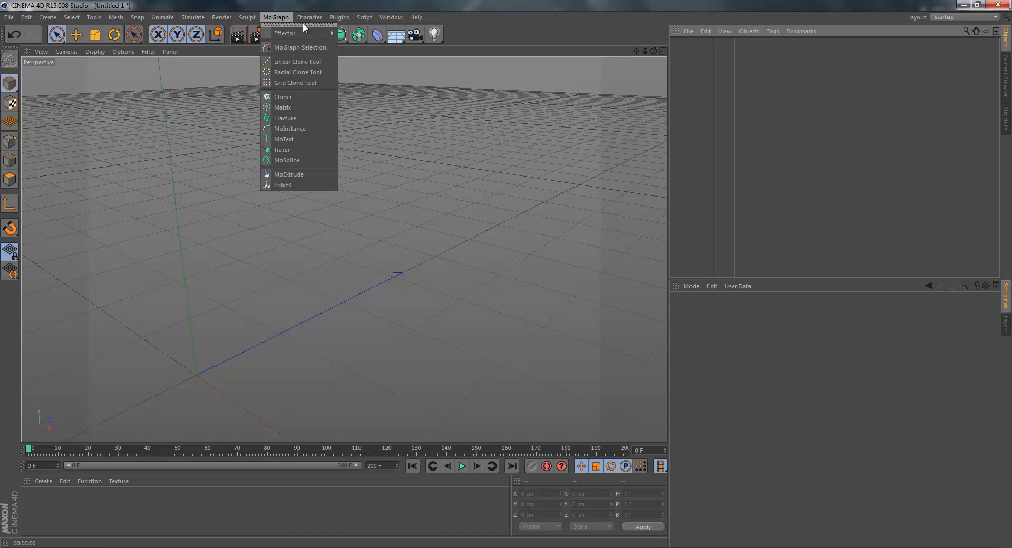
mouse_move(314, 19)
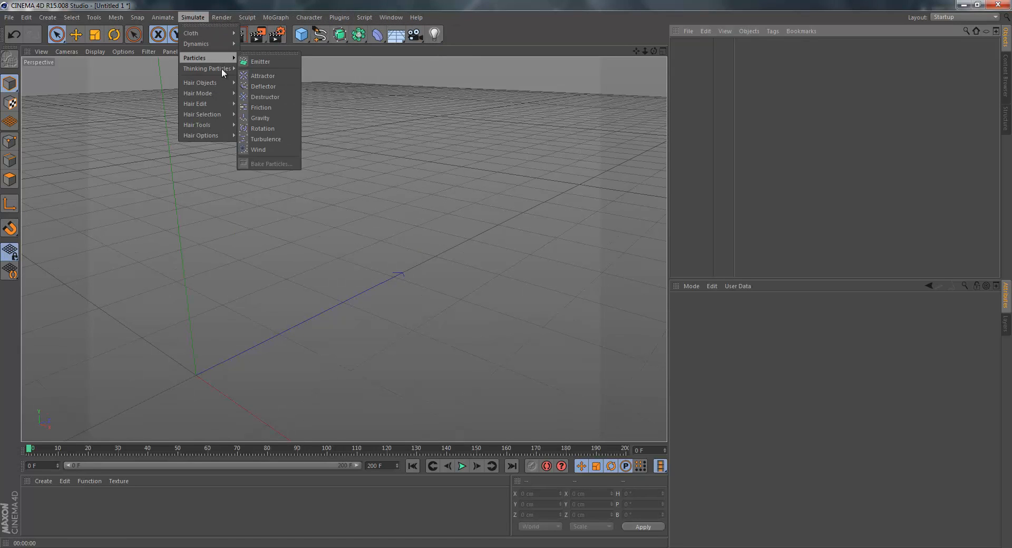
click(253, 120)
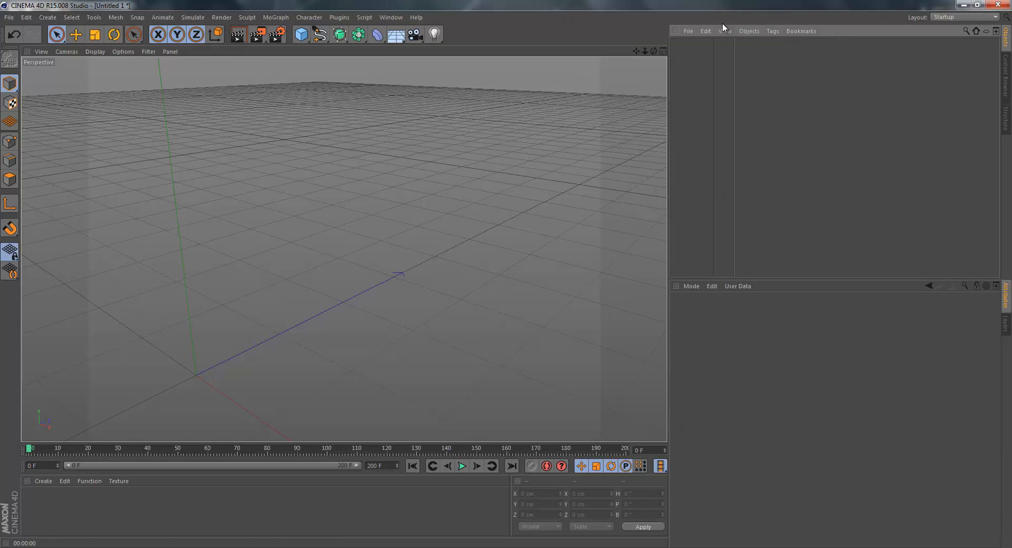
click(767, 31)
click(799, 31)
click(772, 28)
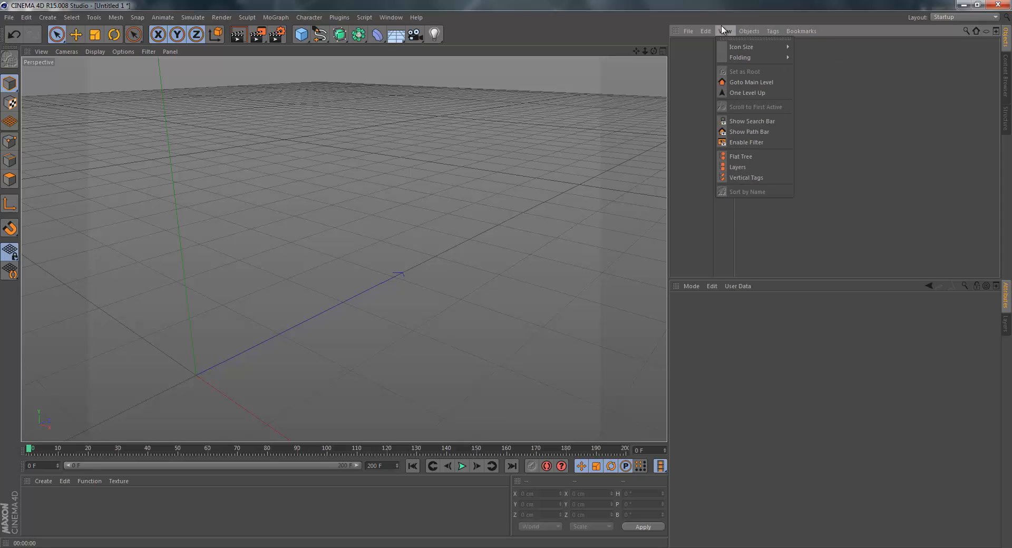
click(799, 147)
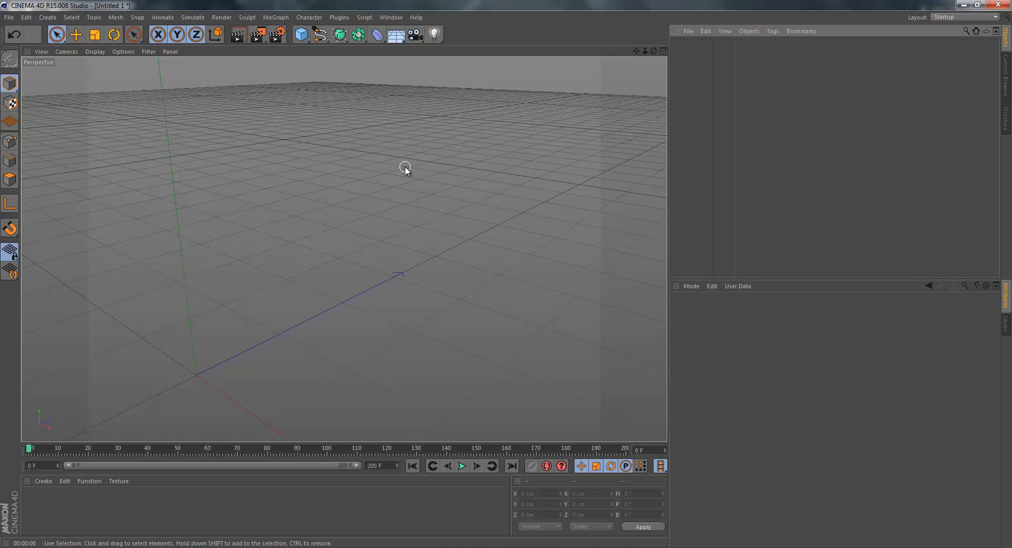
click(276, 35)
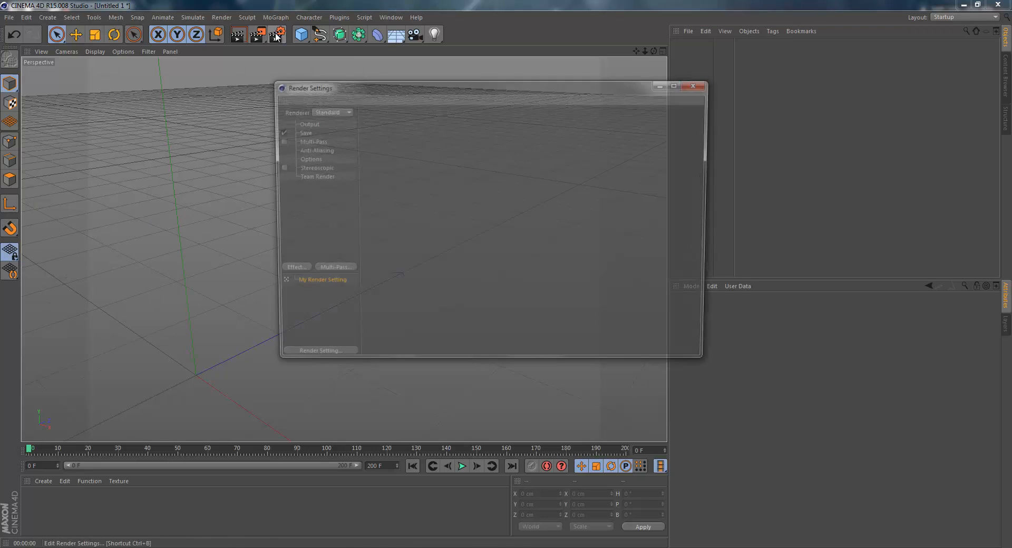
click(694, 86)
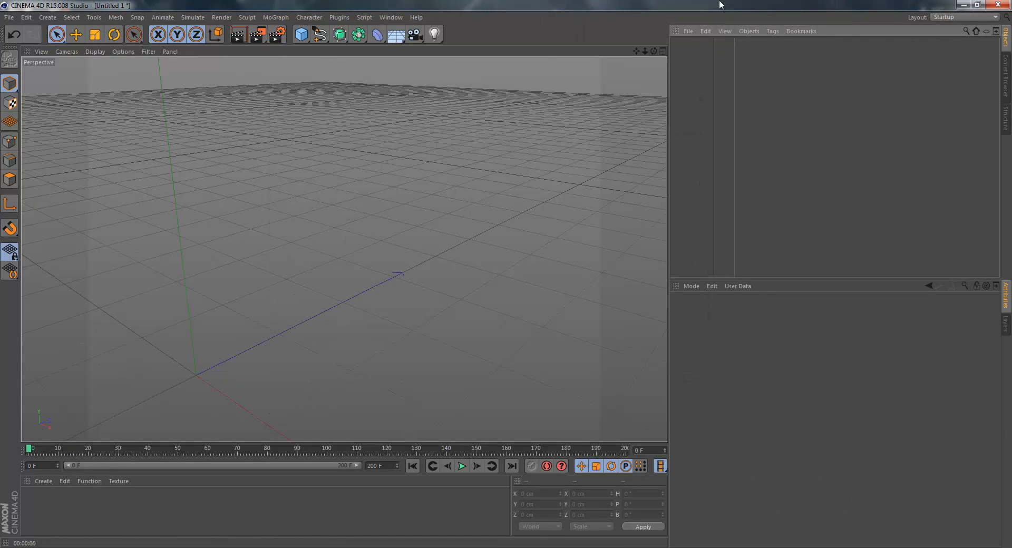
drag(653, 52, 508, 279)
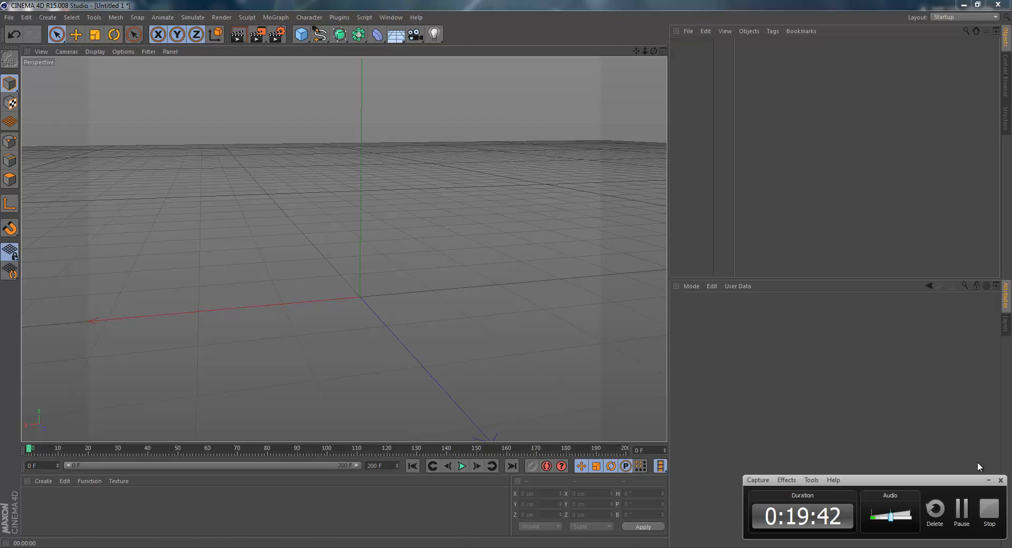
click(994, 511)
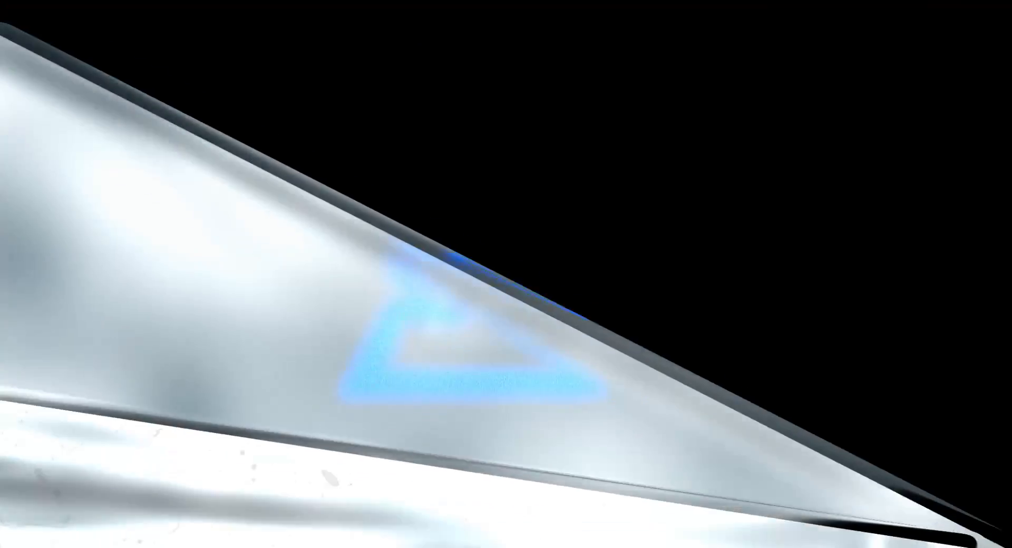